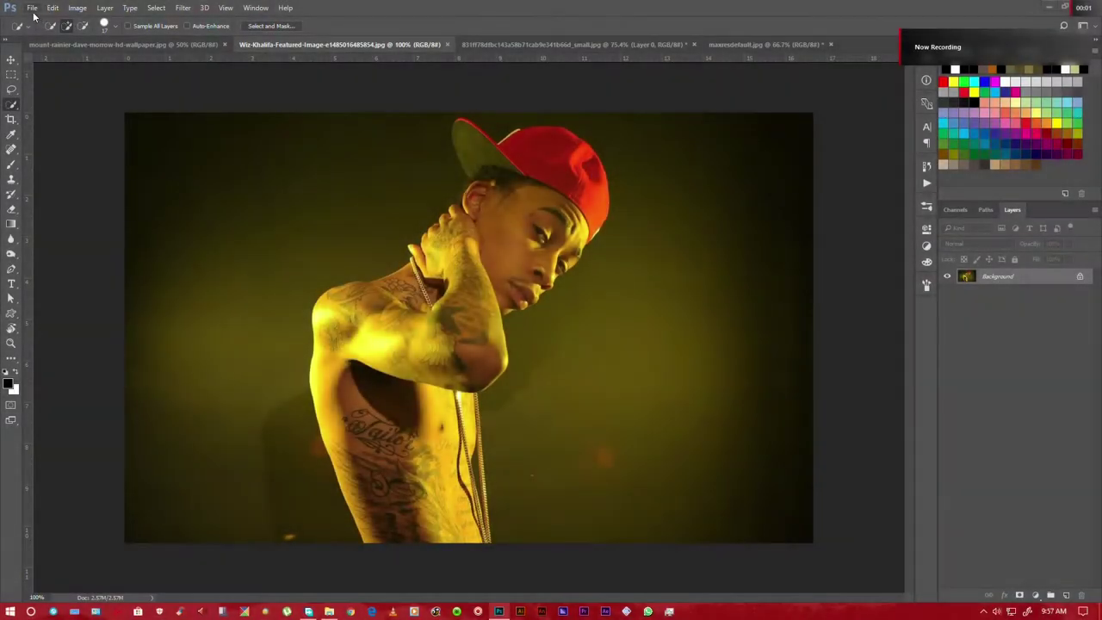
Create a 1920×1080, 72 ppi white document named khalifa and bring up the portrait photo
{"action": "left_click", "coordinate": [32, 7]}
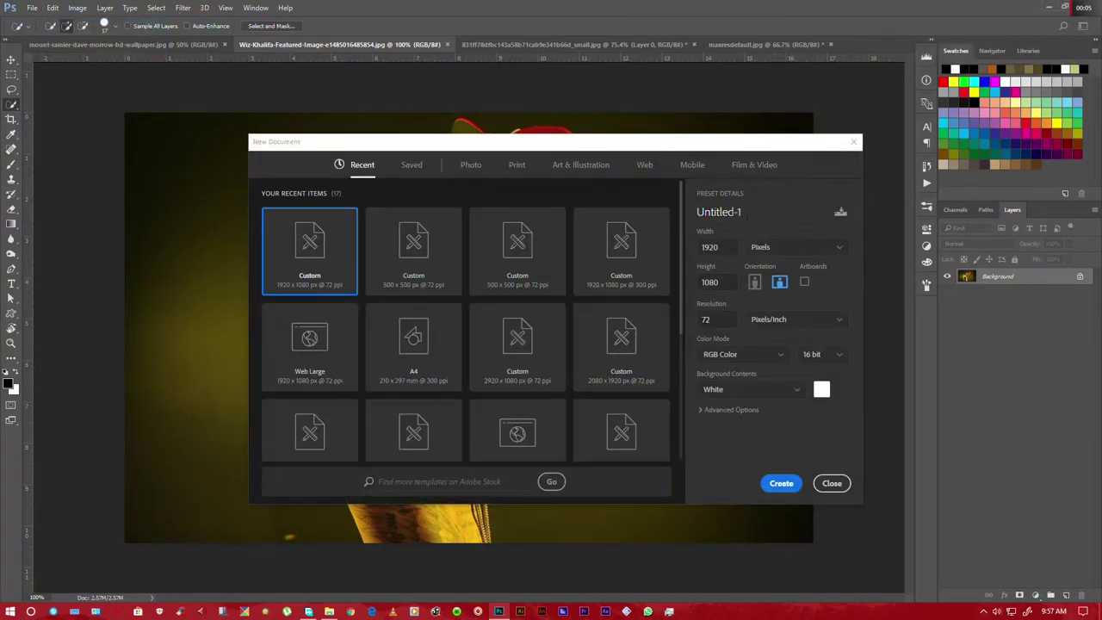
{"action": "type", "text": "khalifa"}
{"action": "left_click", "coordinate": [780, 483]}
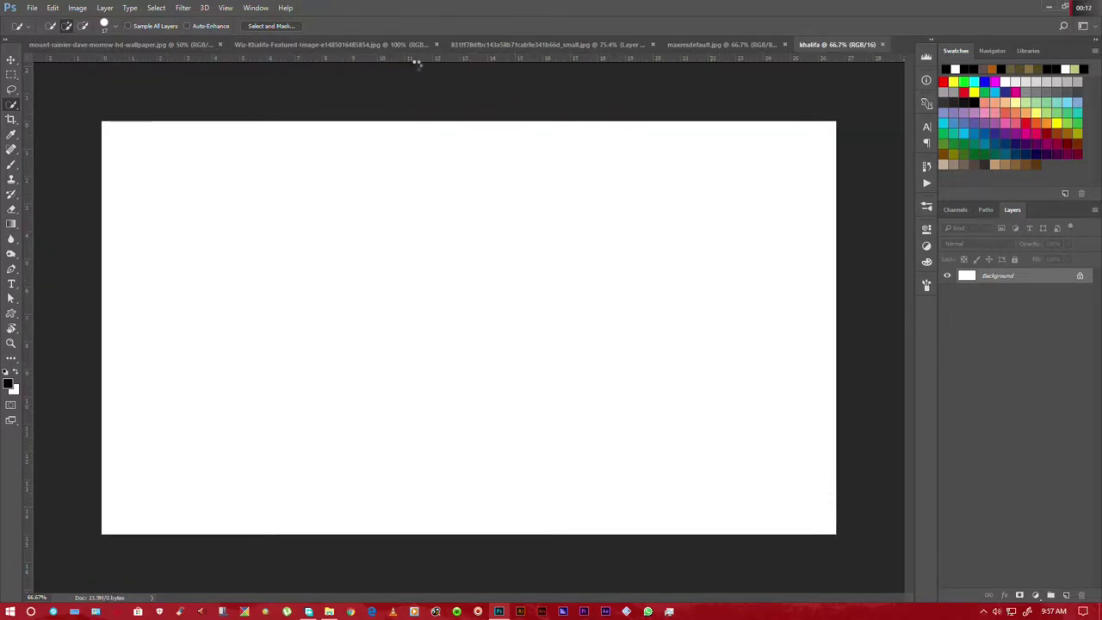
{"action": "left_click", "coordinate": [345, 43]}
{"action": "left_click", "coordinate": [517, 44]}
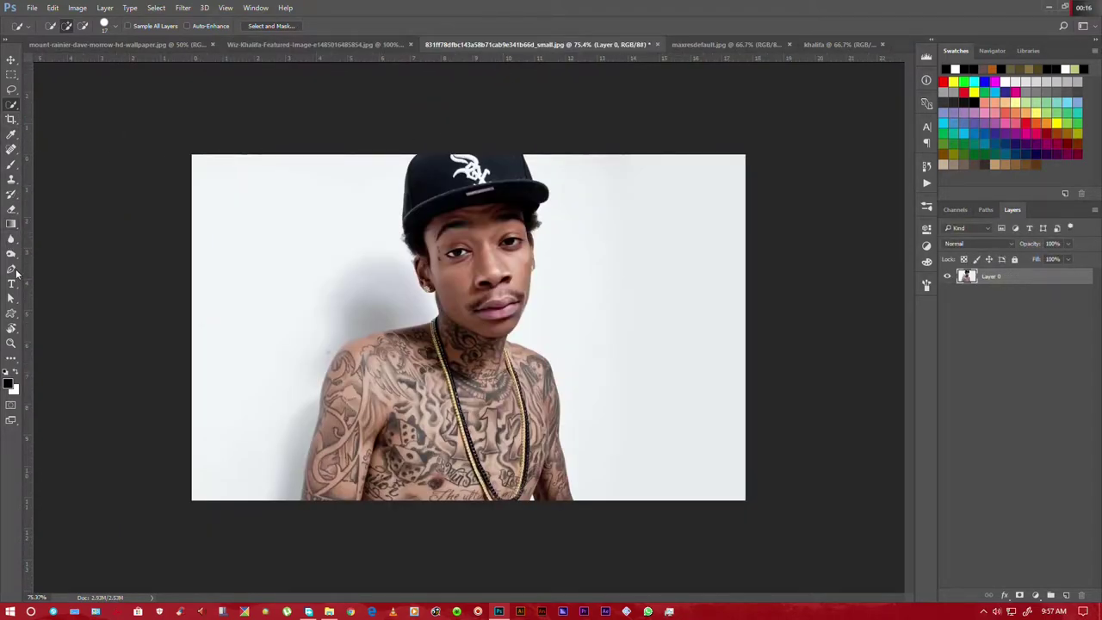
Start a Pen tool path along the portrait's left arm and shoulder edge
{"action": "left_click", "coordinate": [11, 272]}
{"action": "scroll", "coordinate": [462, 370], "scroll_direction": "up", "scroll_amount": 5}
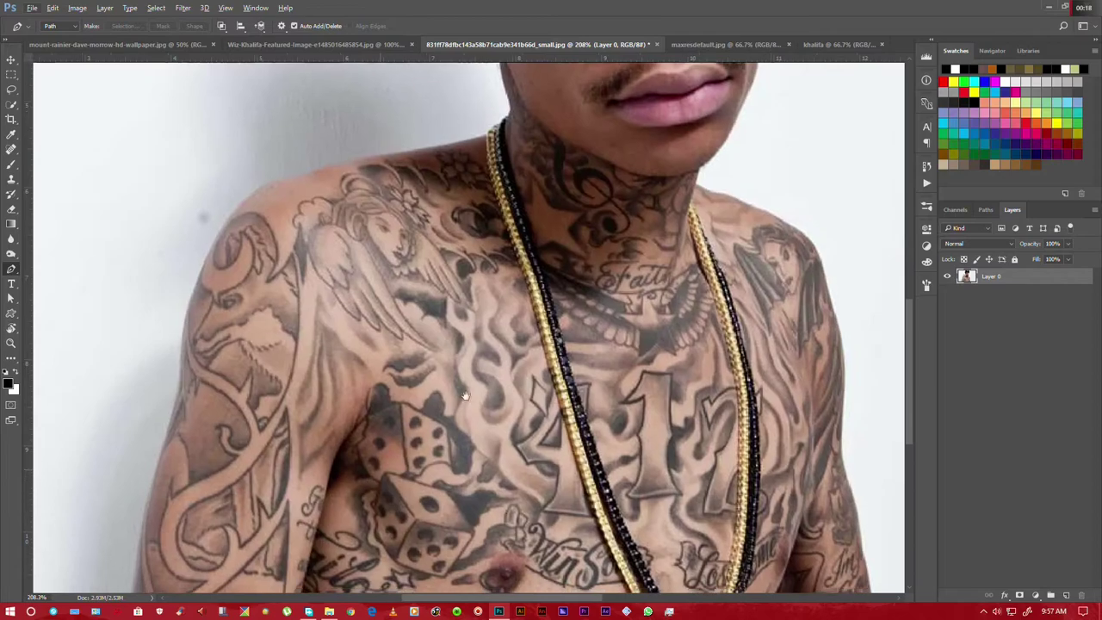
{"action": "scroll", "coordinate": [439, 383], "scroll_direction": "up", "scroll_amount": 3}
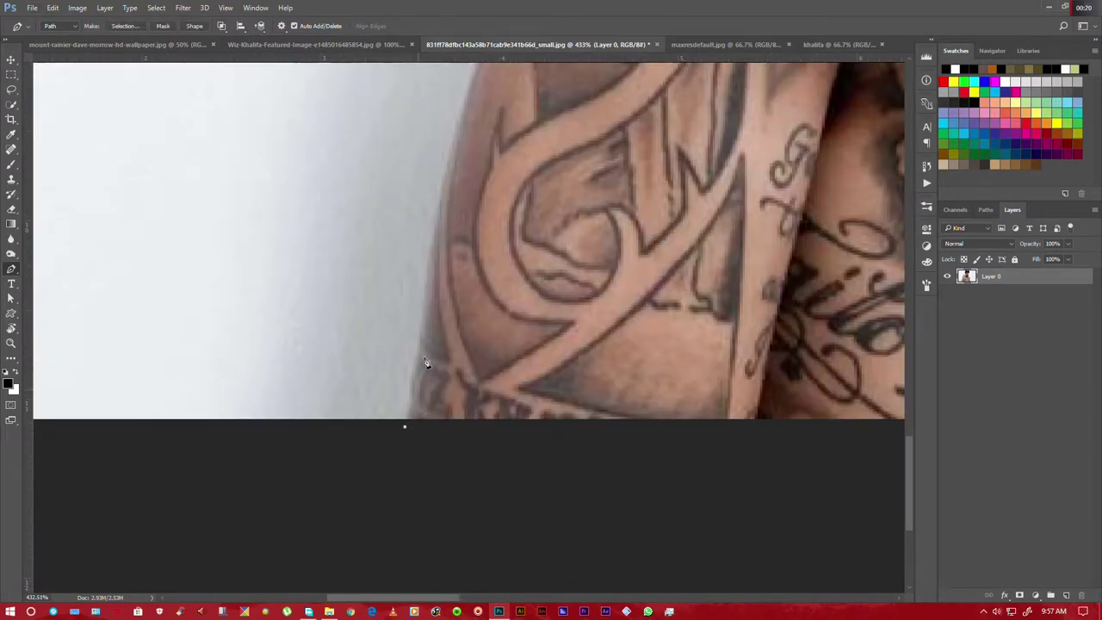
{"action": "left_click_drag", "start_coordinate": [454, 146], "coordinate": [385, 504]}
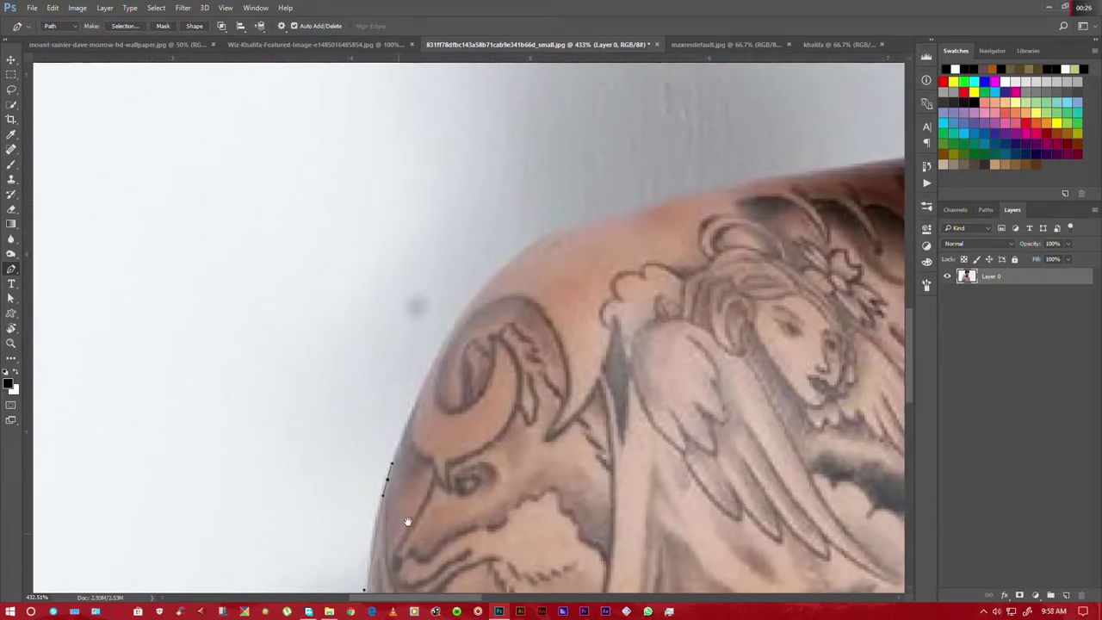
{"action": "mouse_move", "coordinate": [474, 166]}
{"action": "left_mouse_down"}
{"action": "mouse_move", "coordinate": [531, 307]}
{"action": "mouse_move", "coordinate": [679, 309]}
{"action": "mouse_move", "coordinate": [685, 284]}
{"action": "left_mouse_up"}
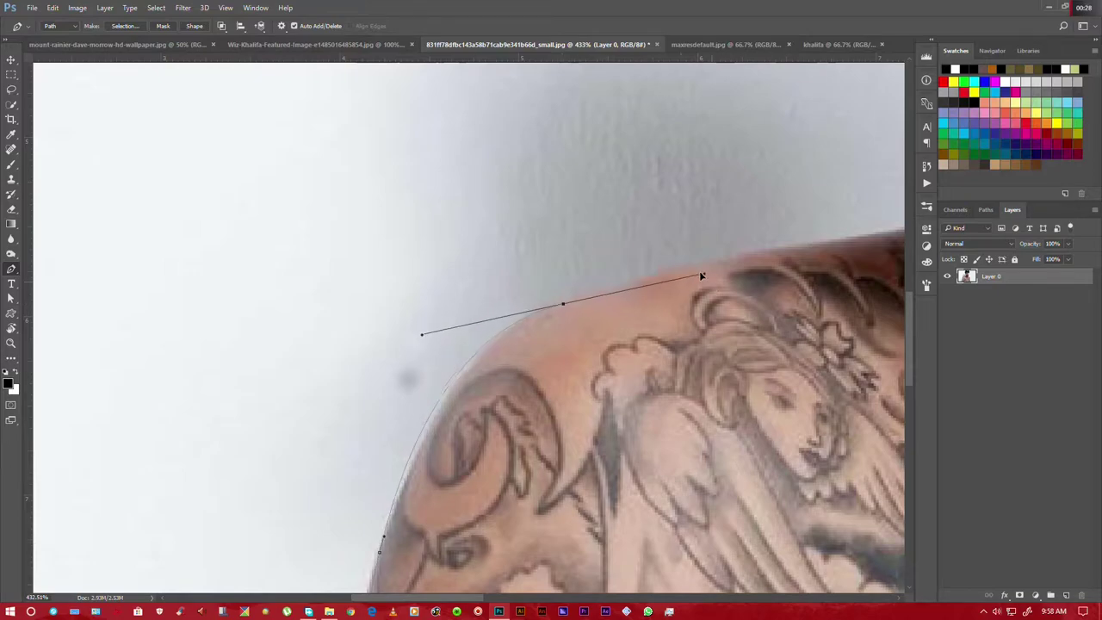
{"action": "left_click", "coordinate": [564, 305], "text": "alt"}
Continue the path up the neck, past the earring, to the top of the ear
{"action": "left_click_drag", "start_coordinate": [753, 256], "coordinate": [777, 247]}
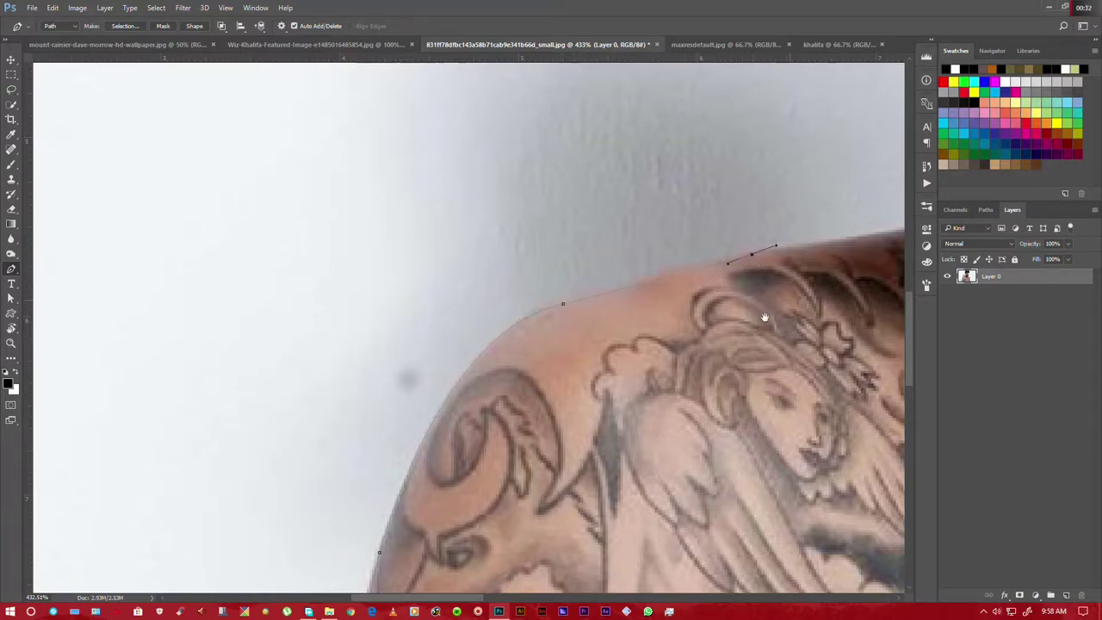
{"action": "left_click_drag", "start_coordinate": [777, 312], "coordinate": [382, 393]}
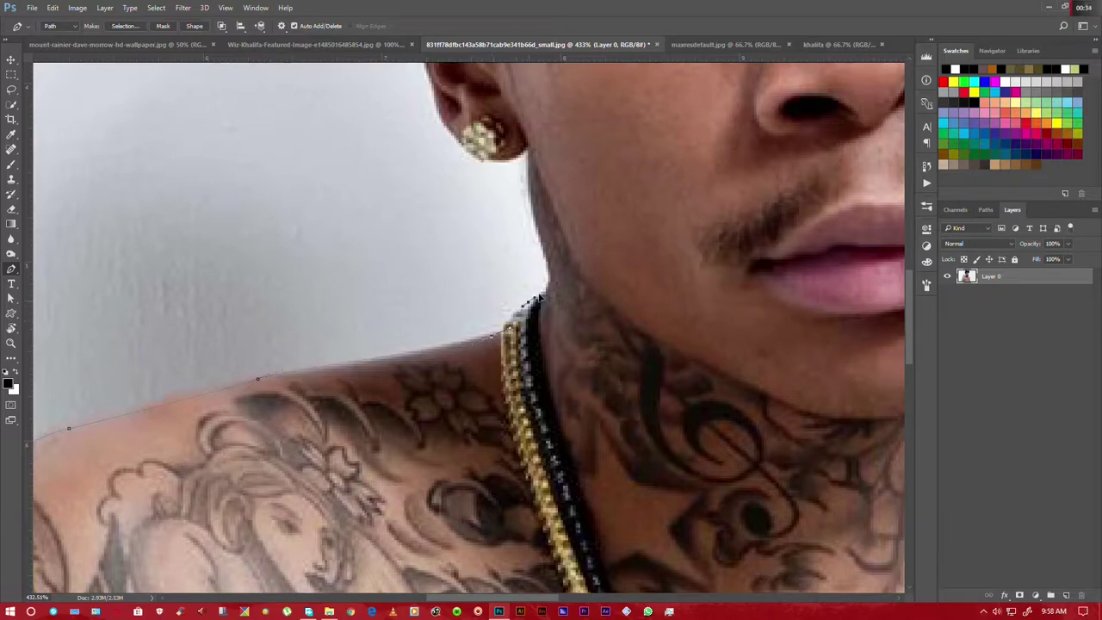
{"action": "key", "text": "ctrl+z"}
{"action": "left_click_drag", "start_coordinate": [532, 139], "coordinate": [528, 150]}
{"action": "left_click", "coordinate": [528, 149], "text": "alt"}
{"action": "scroll", "coordinate": [448, 150], "scroll_direction": "up", "scroll_amount": 5}
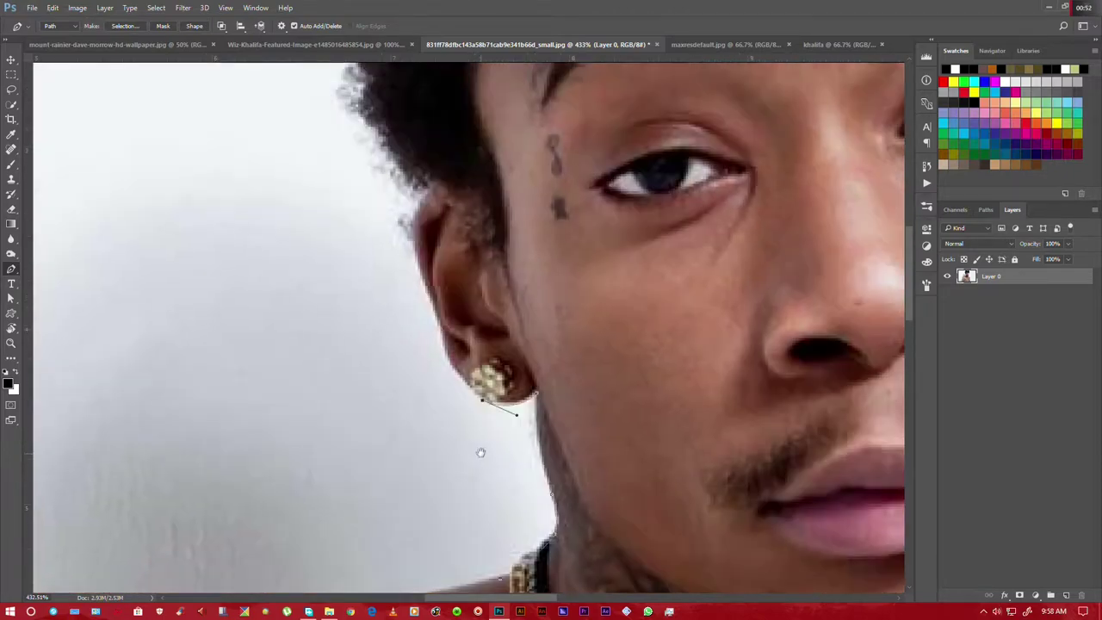
{"action": "left_click_drag", "start_coordinate": [420, 208], "coordinate": [444, 191]}
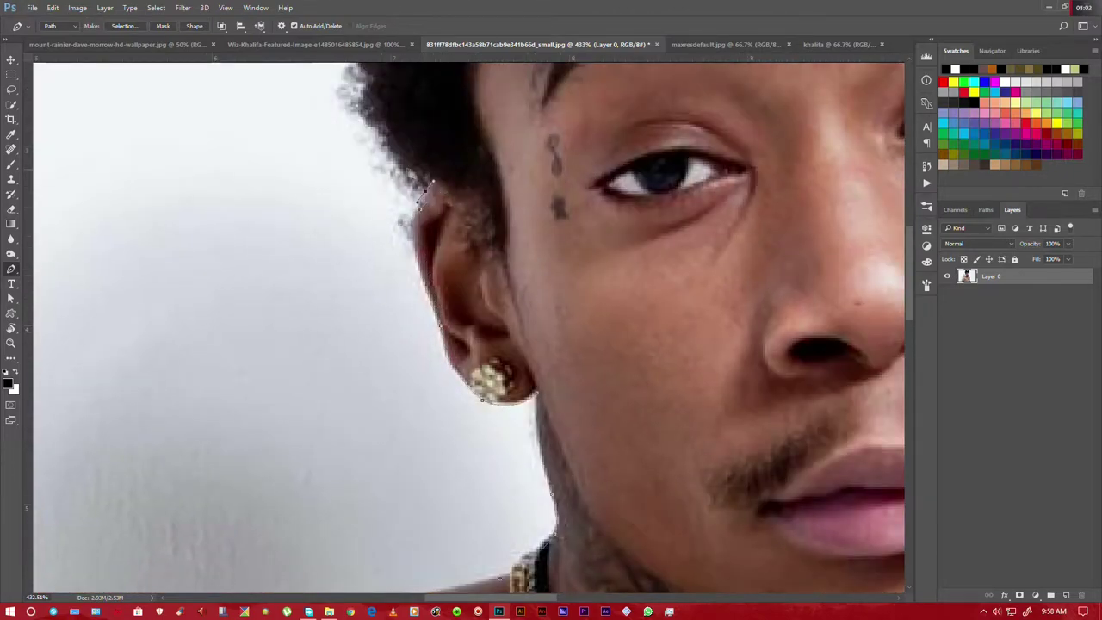
{"action": "scroll", "coordinate": [404, 172], "scroll_direction": "up", "scroll_amount": 3}
Extend the path over the top of the cap and along the hair below the brim
{"action": "left_click", "coordinate": [370, 266]}
{"action": "scroll", "coordinate": [407, 150], "scroll_direction": "up", "scroll_amount": 2}
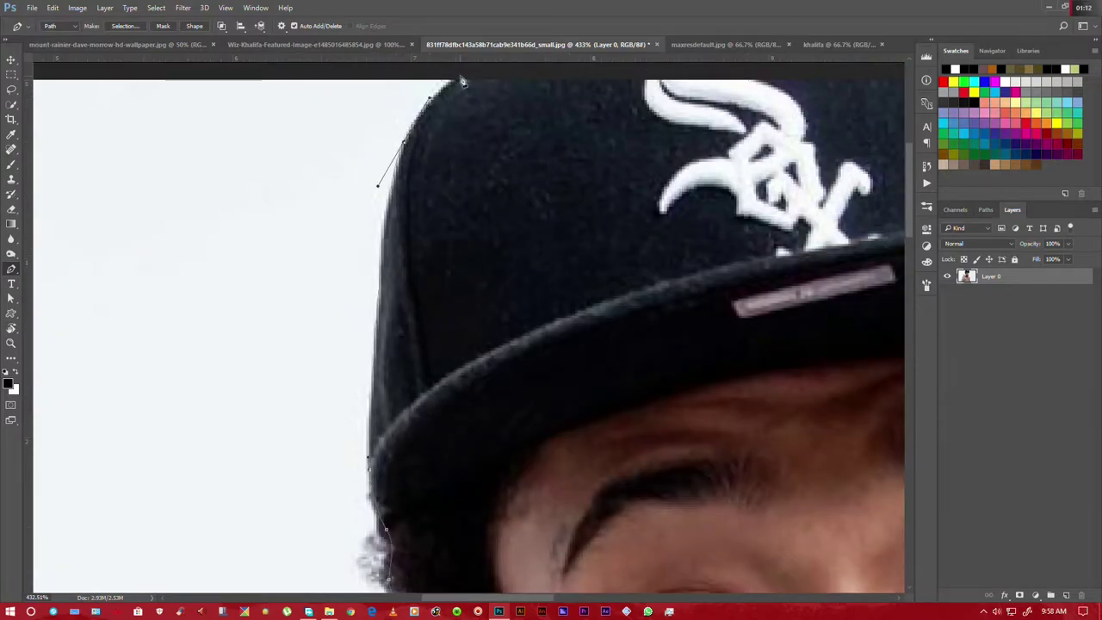
{"action": "scroll", "coordinate": [381, 178], "scroll_direction": "up", "scroll_amount": 3}
{"action": "scroll", "coordinate": [381, 177], "scroll_direction": "right", "scroll_amount": 6}
{"action": "left_click", "coordinate": [601, 267]}
{"action": "left_click", "coordinate": [672, 427]}
{"action": "left_click_drag", "start_coordinate": [672, 427], "coordinate": [462, 291]}
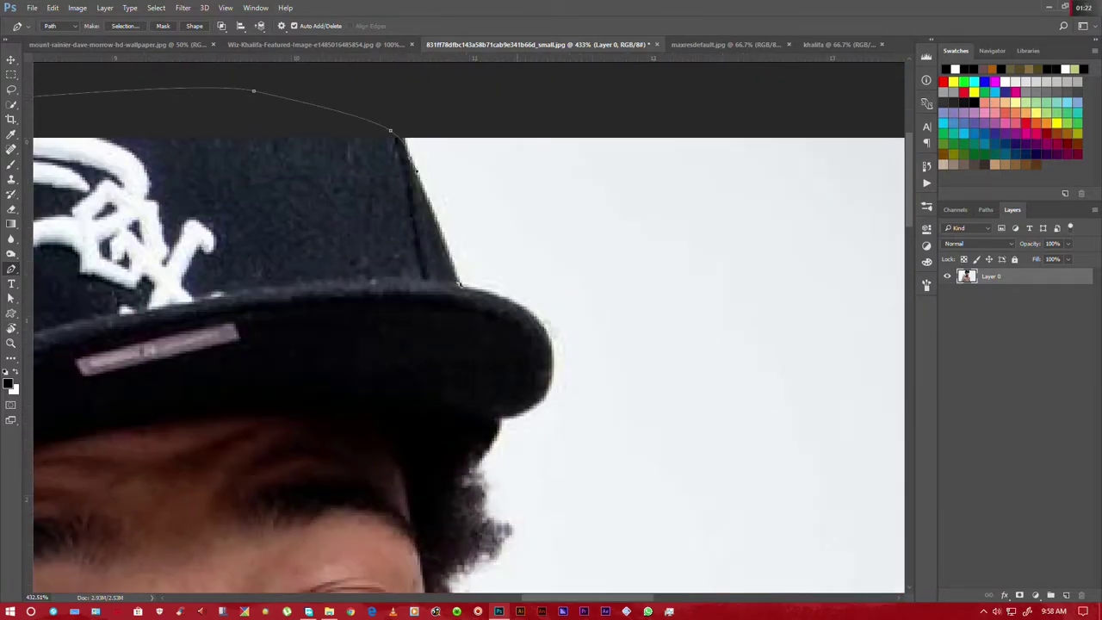
{"action": "left_click", "coordinate": [506, 417]}
{"action": "scroll", "coordinate": [463, 422], "scroll_direction": "down", "scroll_amount": 2}
{"action": "left_click", "coordinate": [484, 415]}
{"action": "scroll", "coordinate": [512, 441], "scroll_direction": "down", "scroll_amount": 3}
{"action": "scroll", "coordinate": [473, 405], "scroll_direction": "down", "scroll_amount": 3}
Trace the ear, earring and jaw down to the right shoulder
{"action": "left_click", "coordinate": [477, 357]}
{"action": "left_click", "coordinate": [463, 460]}
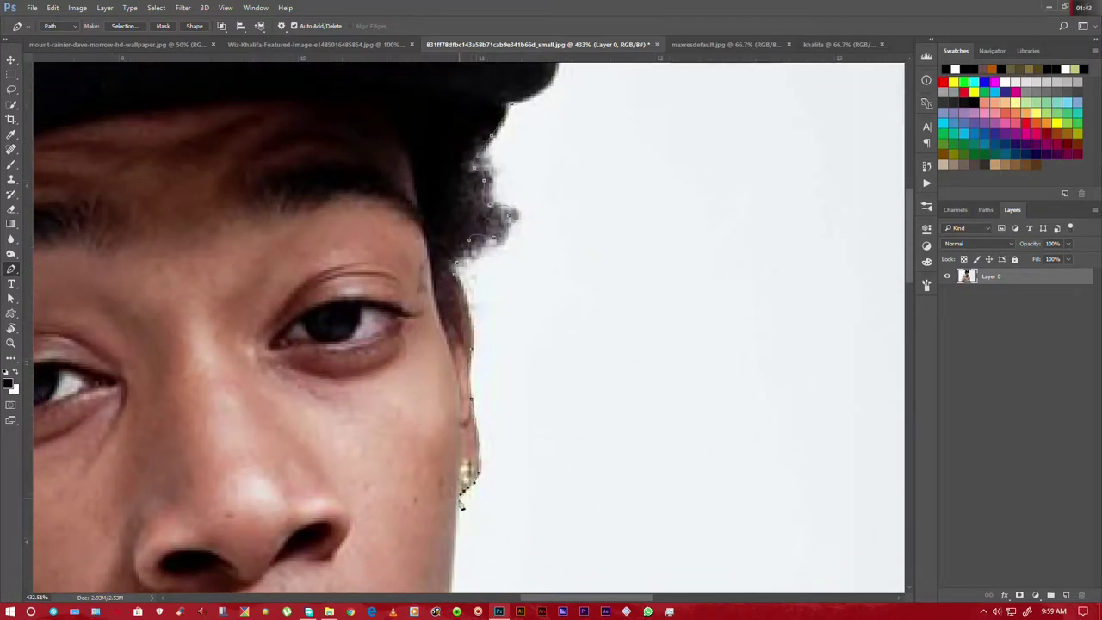
{"action": "scroll", "coordinate": [463, 461], "scroll_direction": "down", "scroll_amount": 3}
{"action": "left_click", "coordinate": [420, 424]}
{"action": "left_click", "coordinate": [391, 492]}
{"action": "left_click", "coordinate": [366, 521]}
{"action": "left_click_drag", "start_coordinate": [366, 521], "coordinate": [448, 391]}
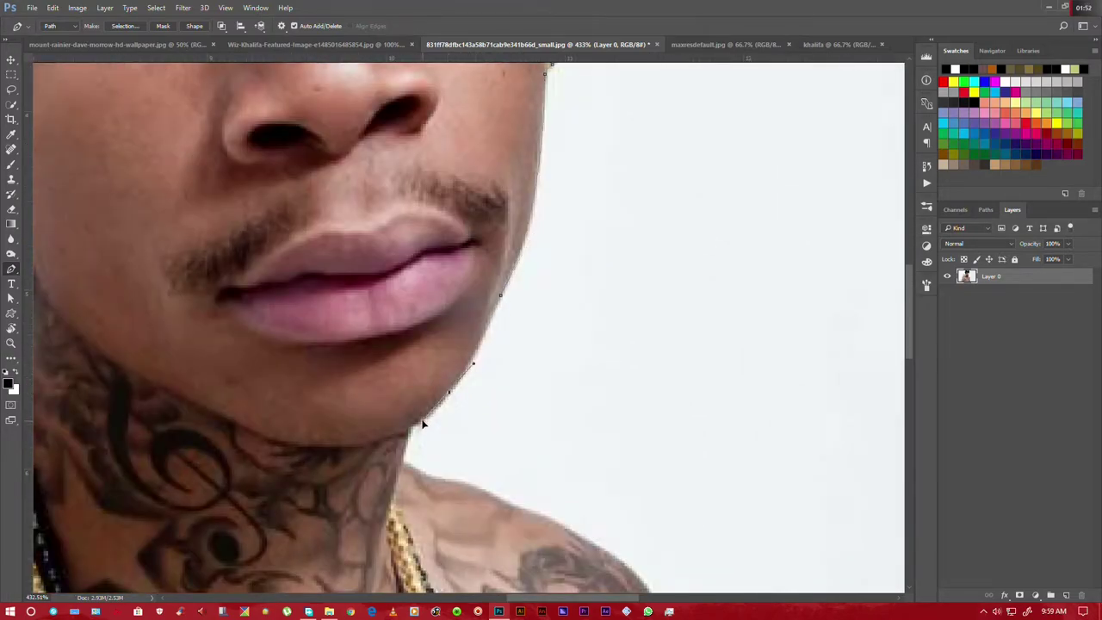
{"action": "scroll", "coordinate": [407, 465], "scroll_direction": "down", "scroll_amount": 3}
{"action": "left_click", "coordinate": [435, 272]}
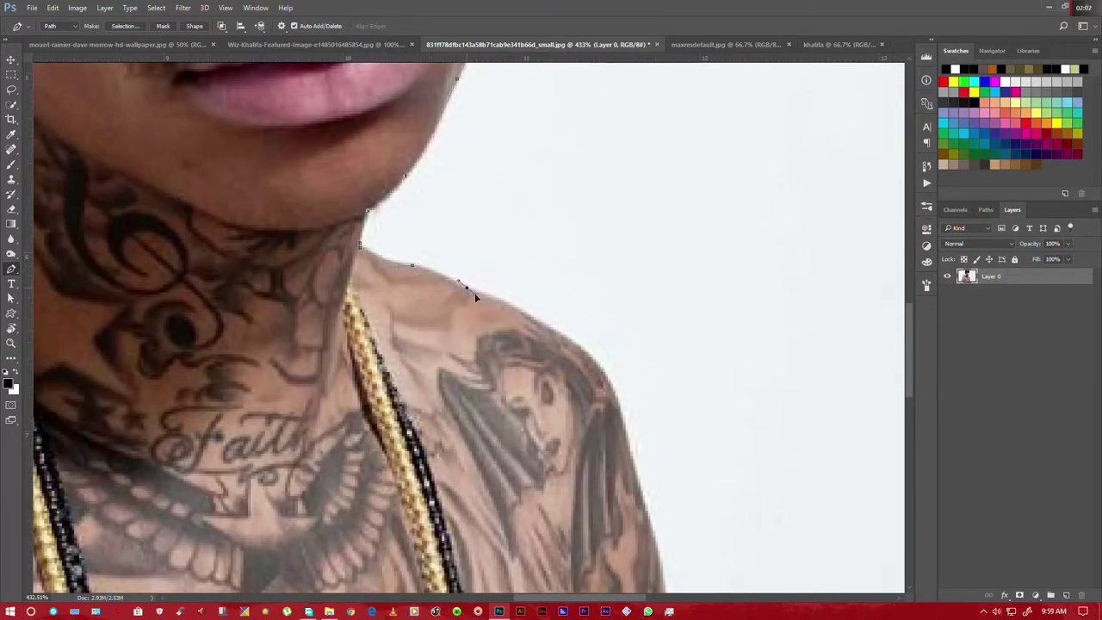
{"action": "left_click", "coordinate": [607, 381]}
Run the path down the right arm and back along the image's bottom edge
{"action": "scroll", "coordinate": [536, 233], "scroll_direction": "down", "scroll_amount": 3}
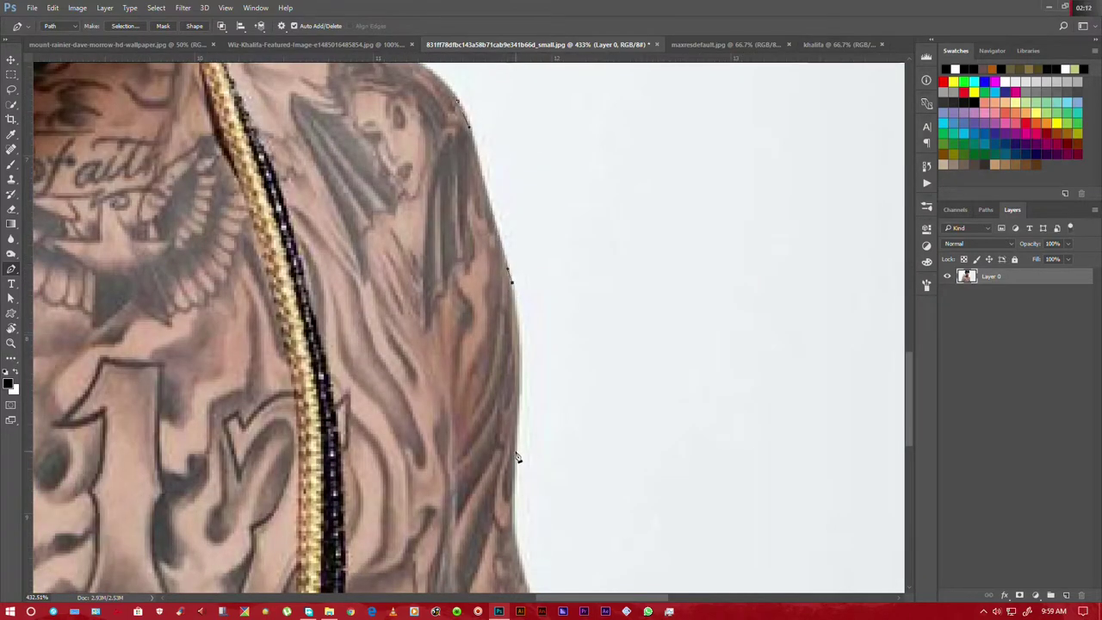
{"action": "left_click", "coordinate": [517, 457]}
{"action": "scroll", "coordinate": [518, 457], "scroll_direction": "down", "scroll_amount": 3}
{"action": "scroll", "coordinate": [528, 258], "scroll_direction": "down", "scroll_amount": 3}
{"action": "left_click", "coordinate": [539, 379]}
{"action": "left_click", "coordinate": [557, 418]}
{"action": "left_click", "coordinate": [334, 410]}
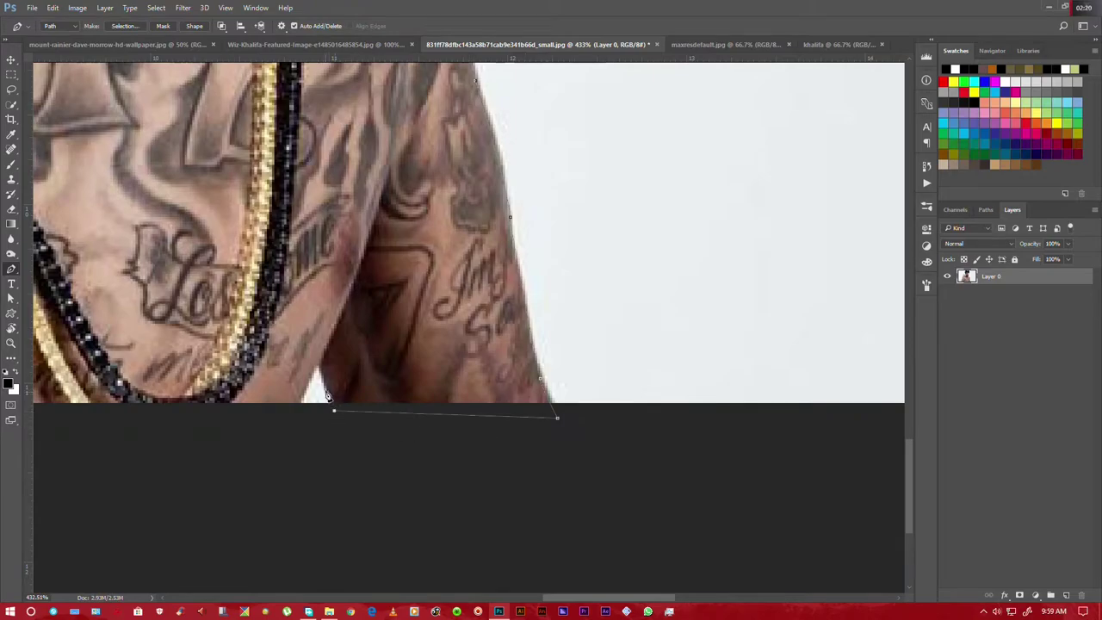
{"action": "scroll", "coordinate": [295, 405], "scroll_direction": "left", "scroll_amount": 3}
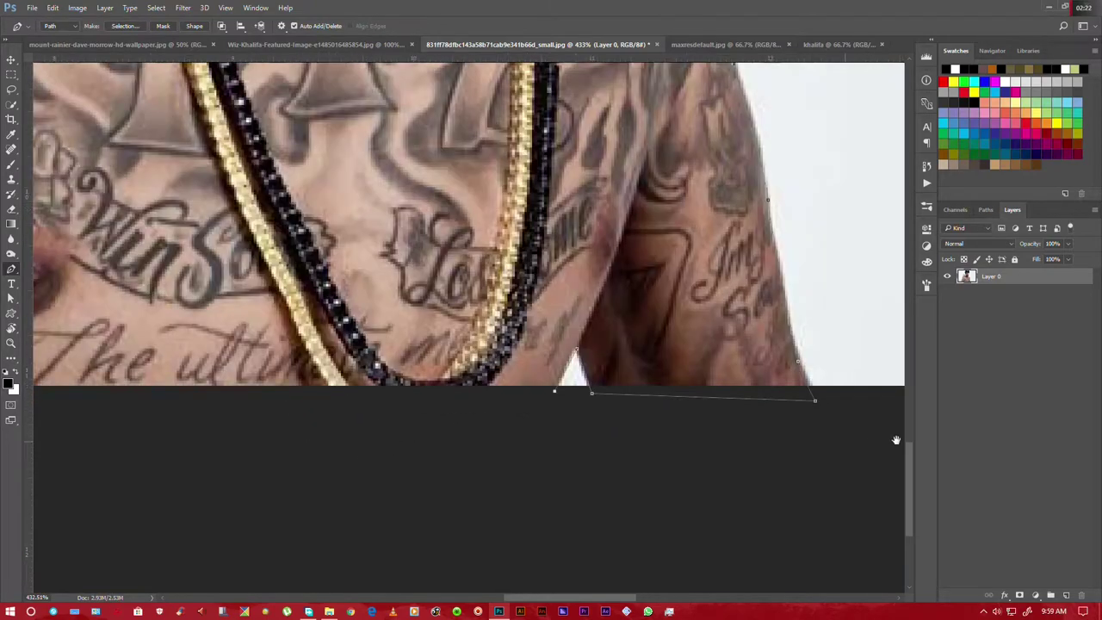
{"action": "scroll", "coordinate": [293, 411], "scroll_direction": "left", "scroll_amount": 2}
{"action": "scroll", "coordinate": [277, 429], "scroll_direction": "down", "scroll_amount": 3}
{"action": "scroll", "coordinate": [359, 492], "scroll_direction": "left", "scroll_amount": 3}
{"action": "scroll", "coordinate": [375, 468], "scroll_direction": "up", "scroll_amount": 2}
{"action": "right_click", "coordinate": [635, 303]}
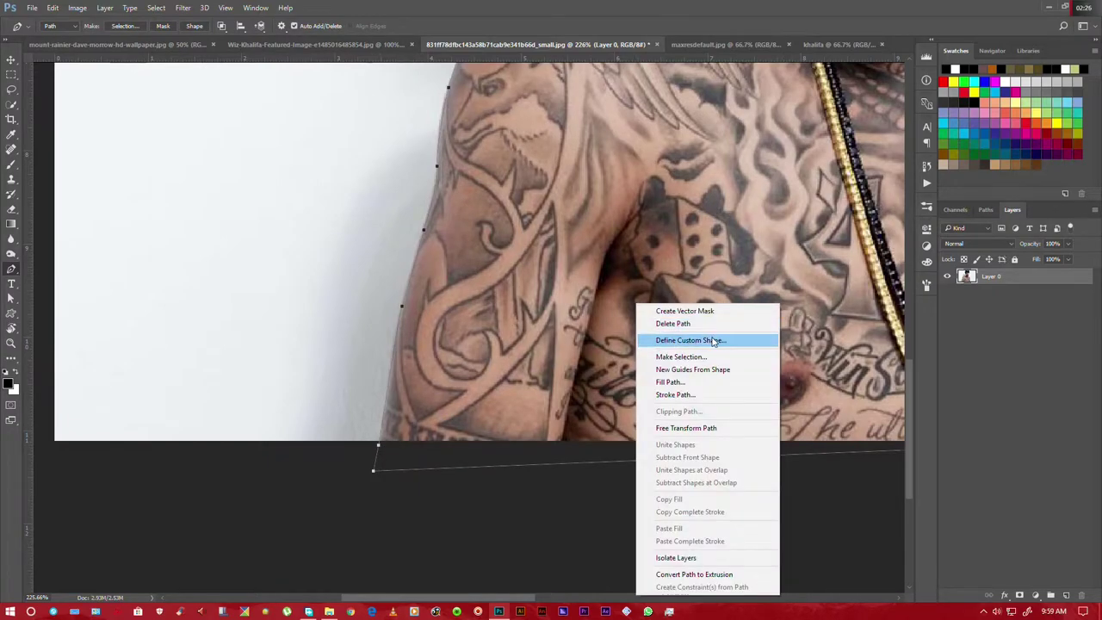
Convert the traced path into a selection
{"action": "left_click", "coordinate": [697, 359]}
{"action": "left_click", "coordinate": [615, 177]}
{"action": "scroll", "coordinate": [706, 344], "scroll_direction": "down", "scroll_amount": 3}
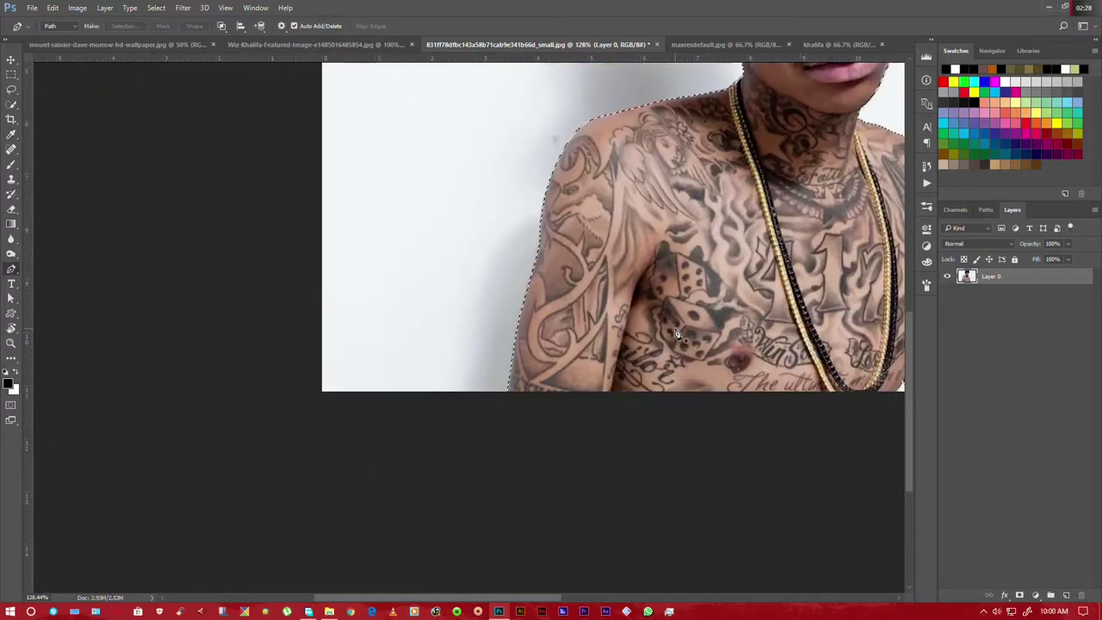
{"action": "scroll", "coordinate": [706, 344], "scroll_direction": "down", "scroll_amount": 2}
{"action": "right_click", "coordinate": [479, 248]}
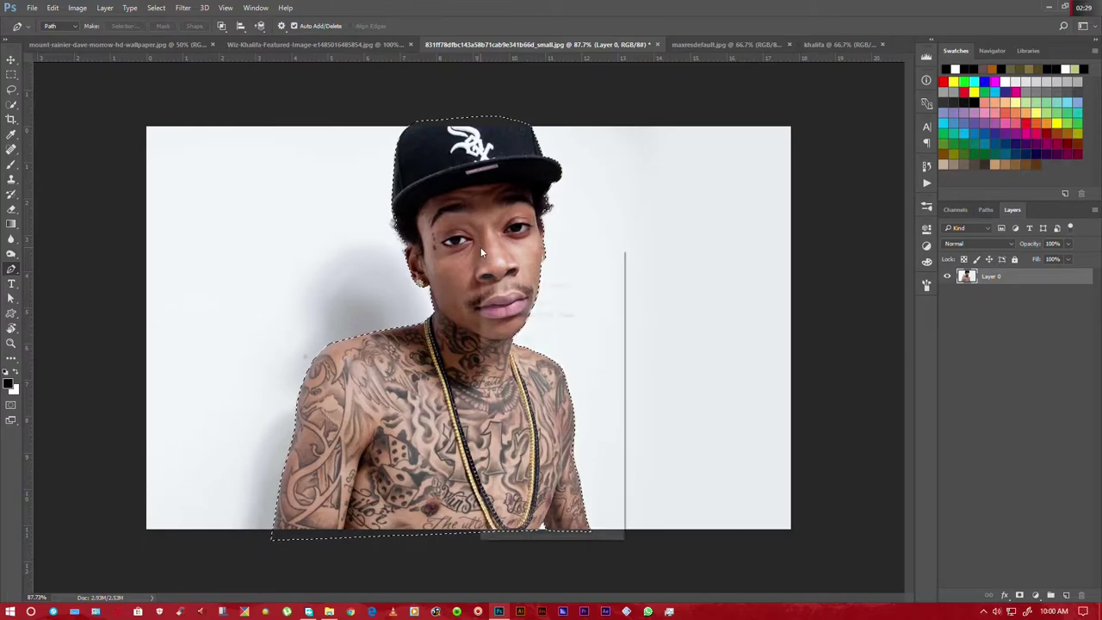
Copy the selected figure onto a new Layer 1 and hide the original photo layer
{"action": "left_click", "coordinate": [16, 117]}
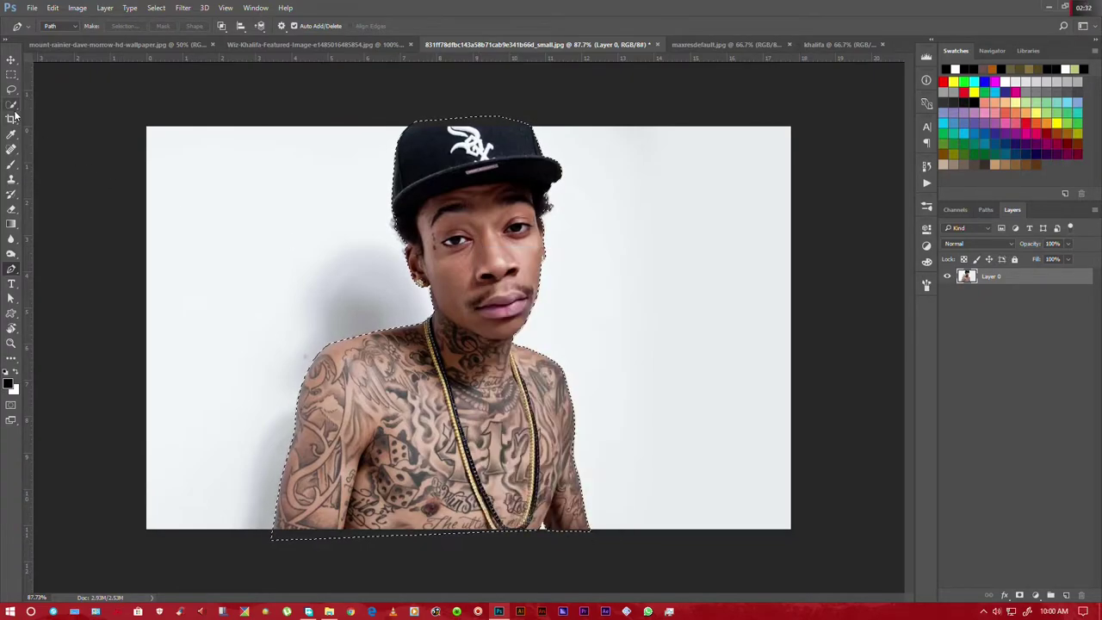
{"action": "right_click", "coordinate": [471, 264]}
{"action": "left_click", "coordinate": [508, 358]}
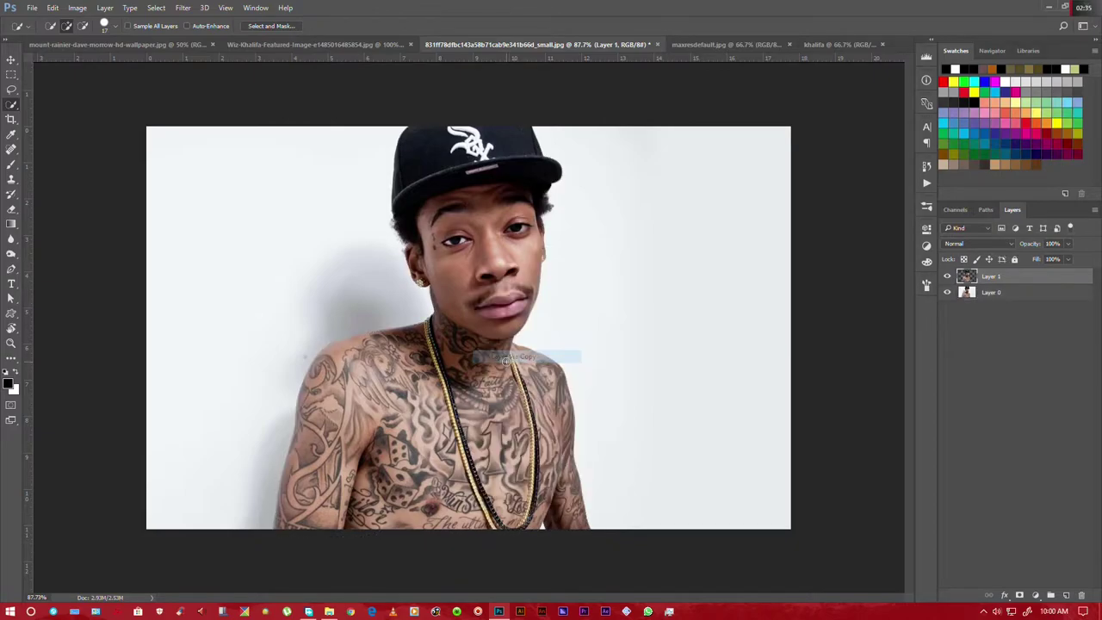
{"action": "left_click", "coordinate": [947, 292]}
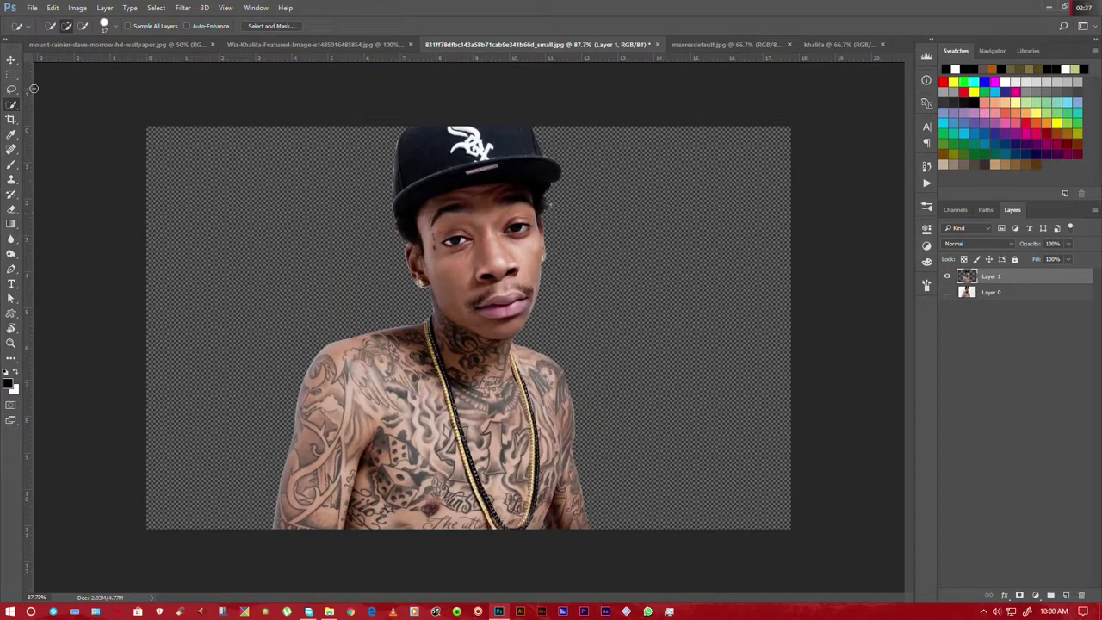
{"action": "left_click", "coordinate": [11, 61]}
Drag the cut-out figure into the khalifa document and hide its white background layer
{"action": "left_click_drag", "start_coordinate": [504, 238], "coordinate": [822, 54]}
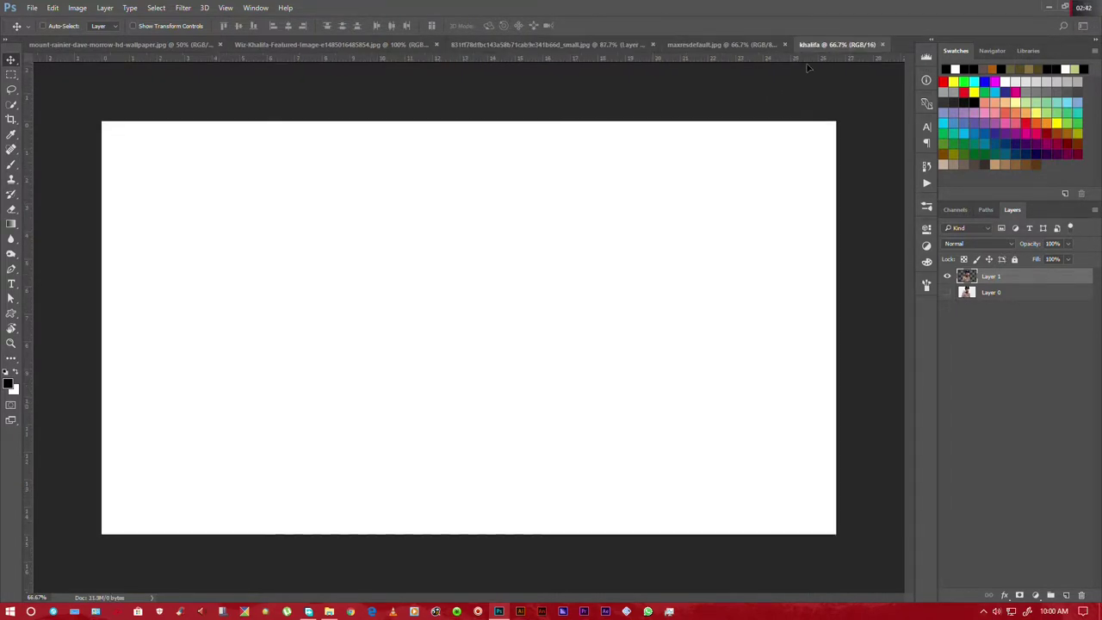
{"action": "left_click_drag", "start_coordinate": [822, 53], "coordinate": [470, 322]}
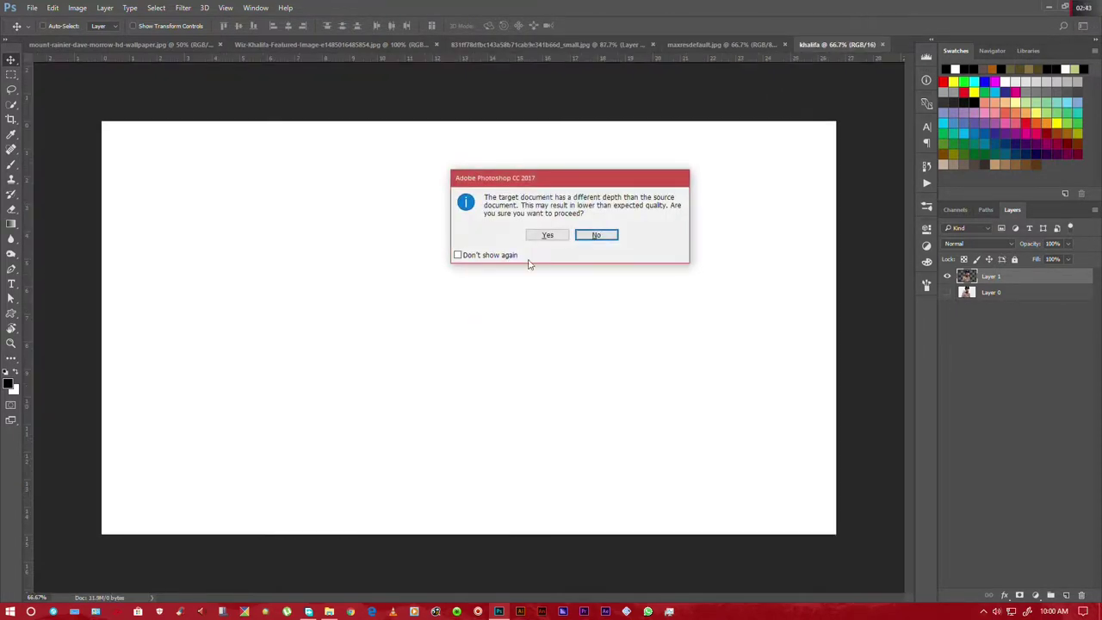
{"action": "left_click", "coordinate": [540, 236]}
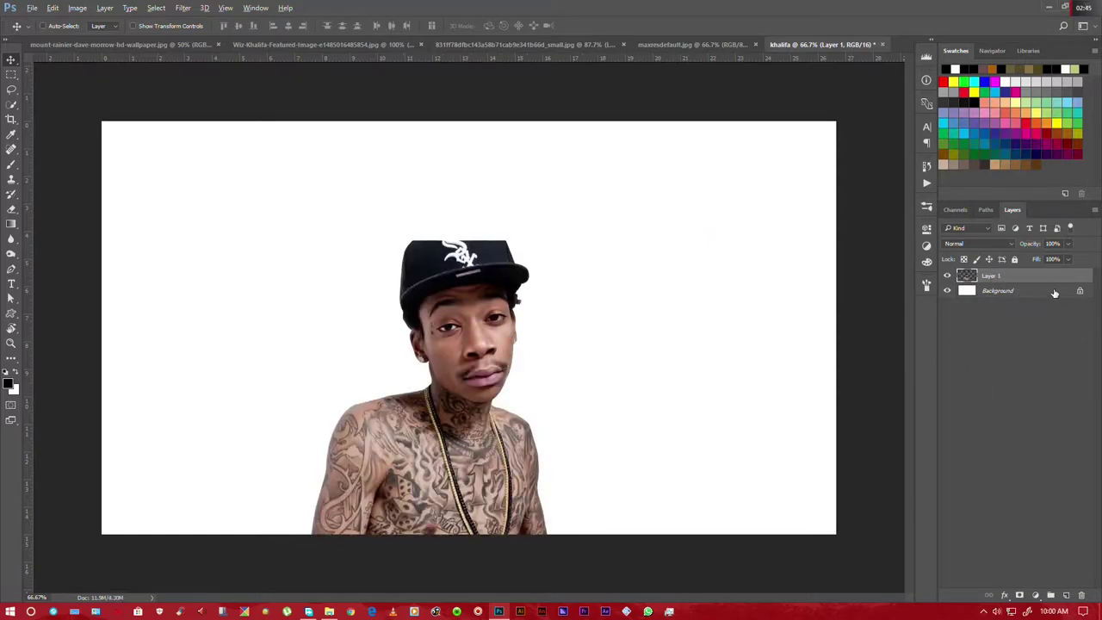
{"action": "left_click", "coordinate": [1078, 291]}
{"action": "left_click", "coordinate": [947, 291]}
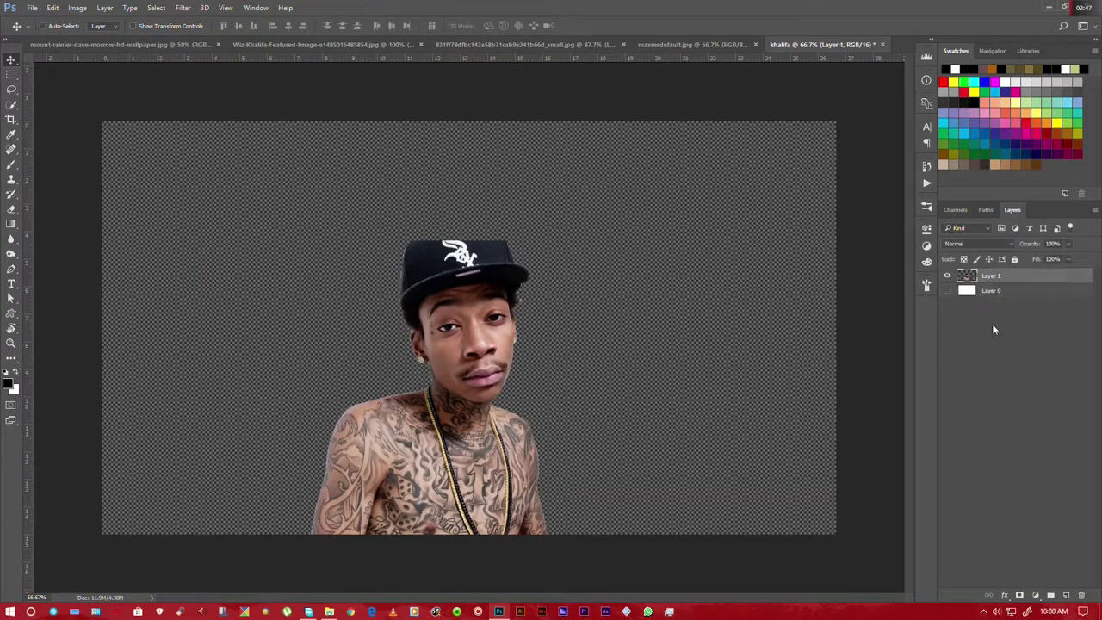
Enlarge the figure to about 136% to fill the canvas height and load it as a selection
{"action": "key", "text": "ctrl+t"}
{"action": "left_click_drag", "start_coordinate": [436, 347], "coordinate": [447, 280]}
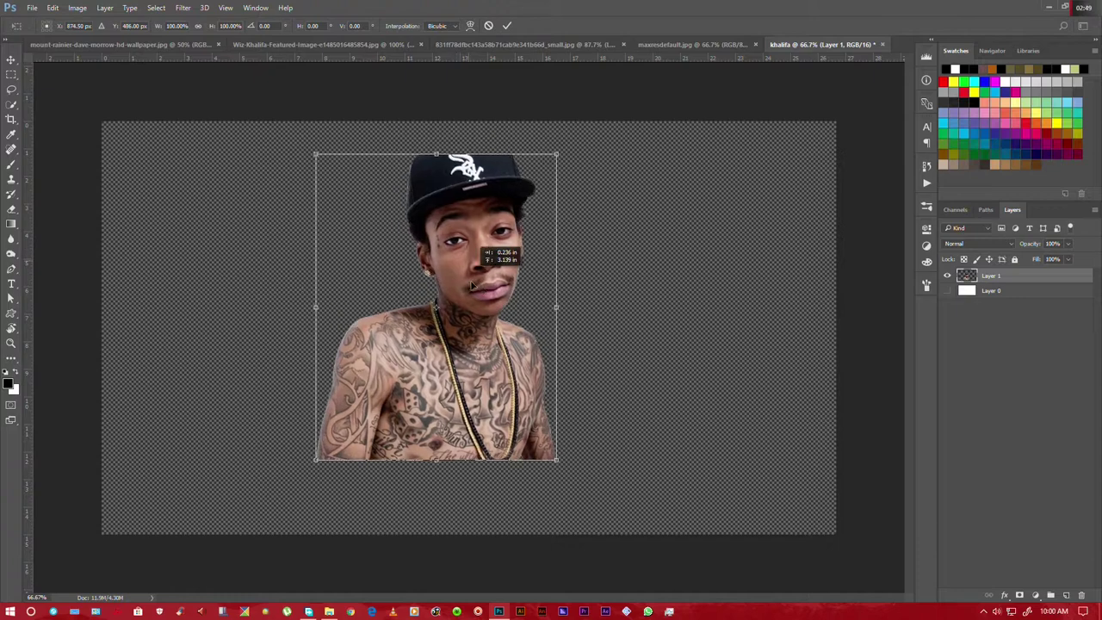
{"action": "mouse_move", "coordinate": [561, 479]}
{"action": "left_mouse_down"}
{"action": "mouse_move", "coordinate": [609, 542]}
{"action": "mouse_move", "coordinate": [604, 535]}
{"action": "left_mouse_up"}
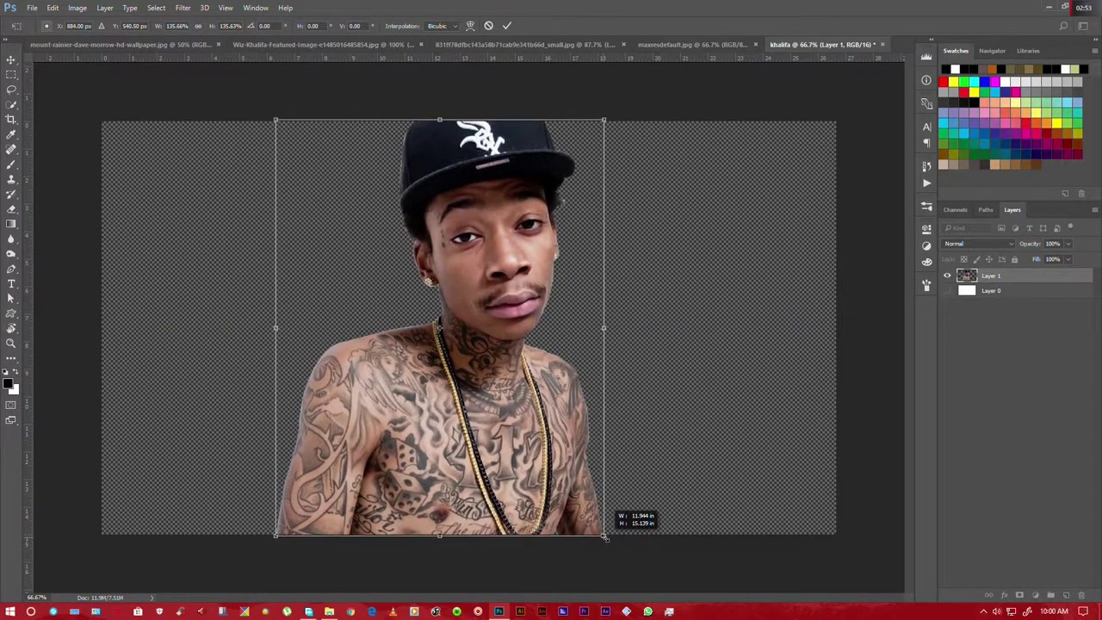
{"action": "left_click", "coordinate": [12, 60]}
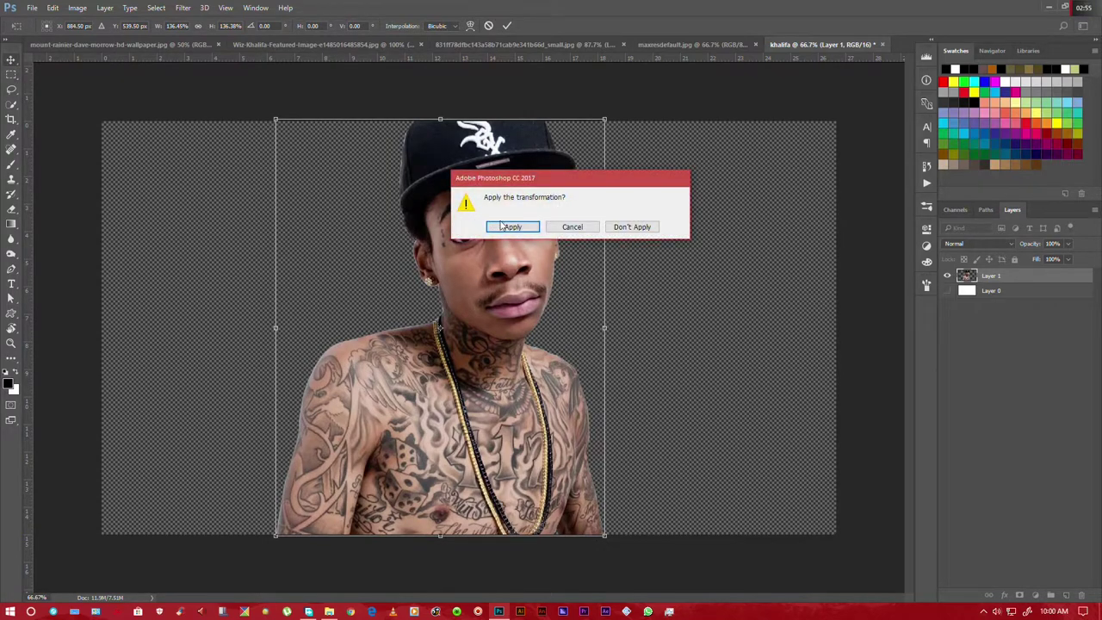
{"action": "left_click", "coordinate": [504, 226]}
{"action": "left_click", "coordinate": [968, 275], "text": "ctrl"}
Fill the figure solid black as a silhouette, deselect, and show the black-and-white photo
{"action": "key", "text": "b"}
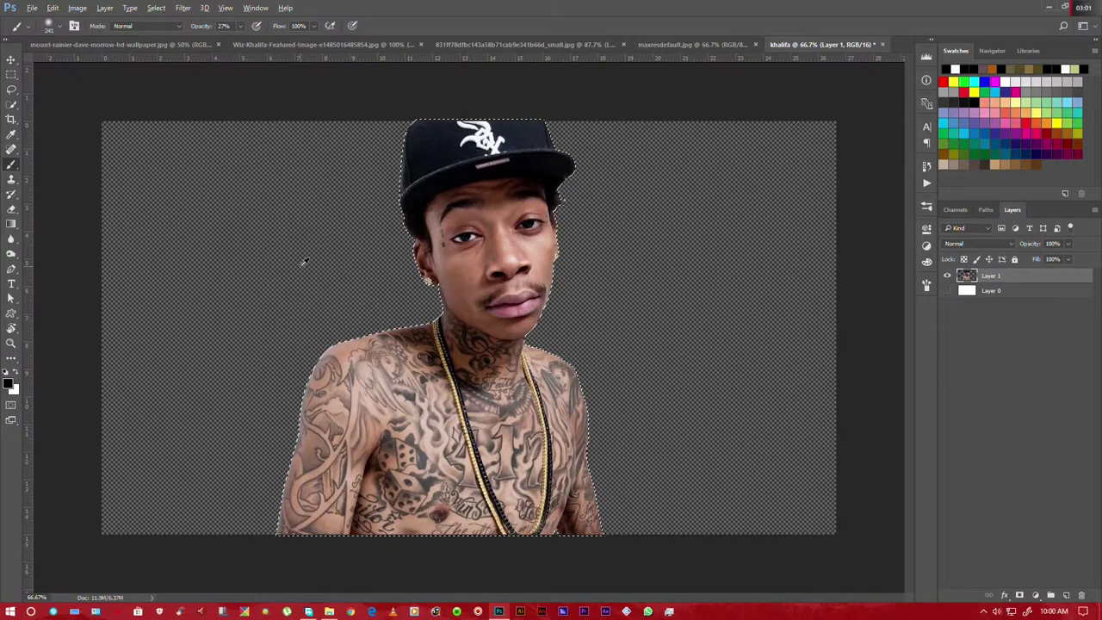
{"action": "key", "text": "alt+BackSpace"}
{"action": "key", "text": "ctrl+d"}
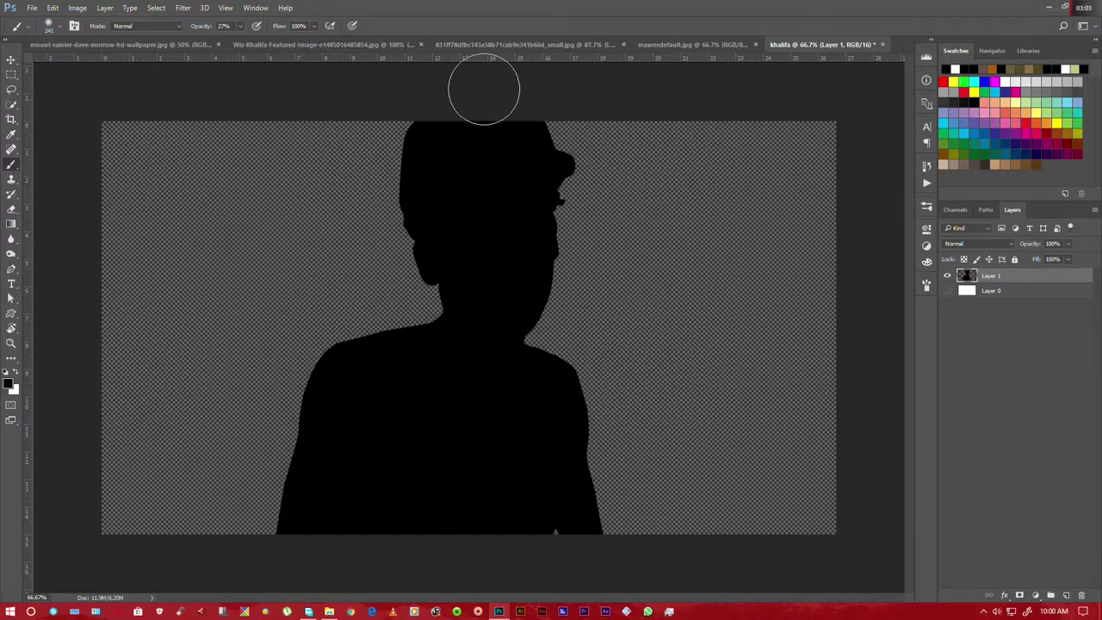
{"action": "left_click", "coordinate": [499, 45]}
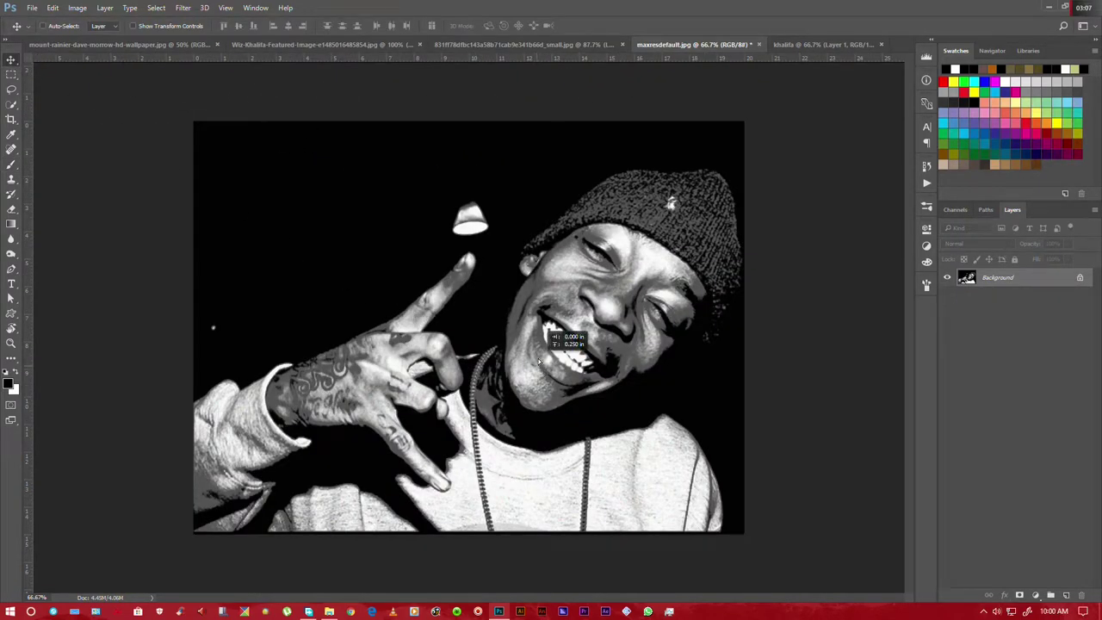
Paste the black-and-white photo into khalifa as Layer 2, scaled to about 79% and lowered
{"action": "left_click", "coordinate": [805, 45]}
{"action": "key", "text": "ctrl+v"}
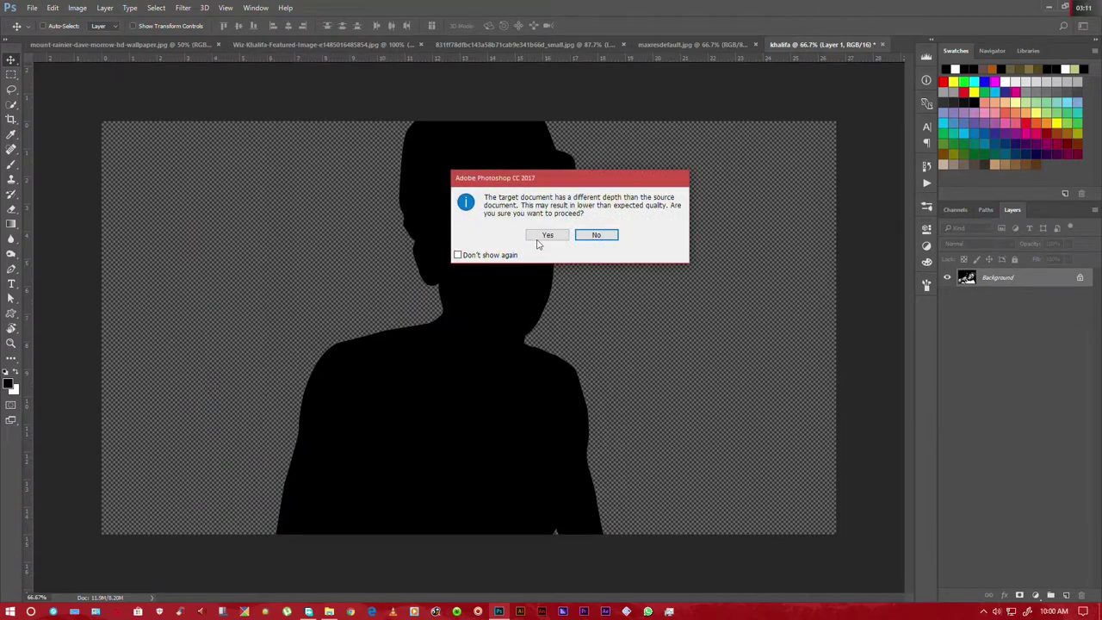
{"action": "left_click", "coordinate": [546, 234]}
{"action": "left_click_drag", "start_coordinate": [535, 303], "coordinate": [519, 360]}
{"action": "key", "text": "ctrl+t"}
{"action": "left_click_drag", "start_coordinate": [672, 155], "coordinate": [614, 200]}
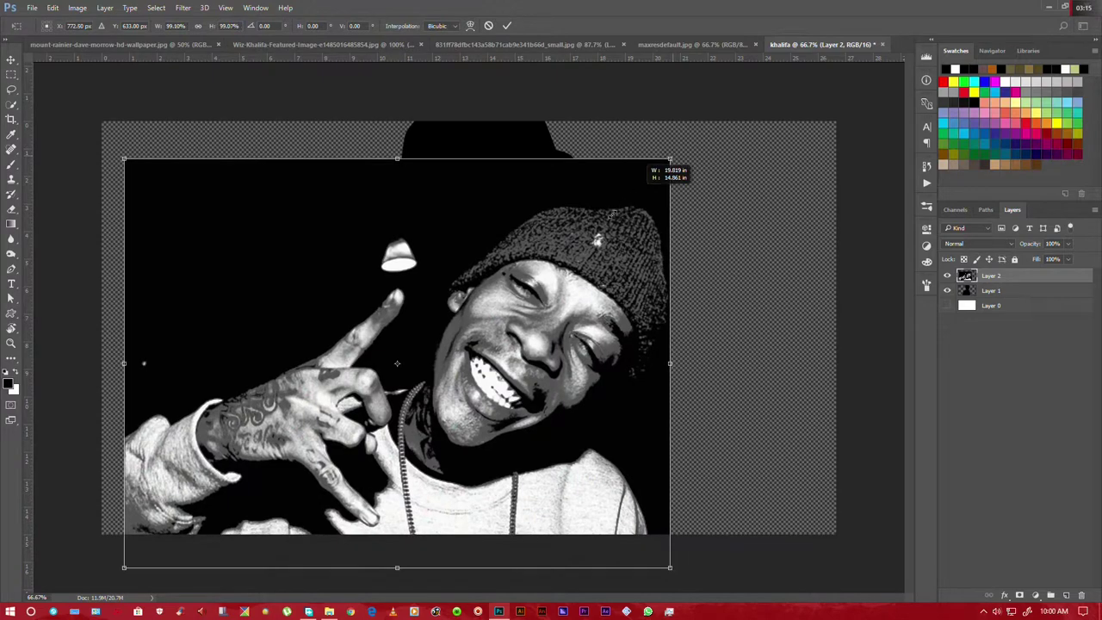
{"action": "left_click_drag", "start_coordinate": [569, 301], "coordinate": [569, 327]}
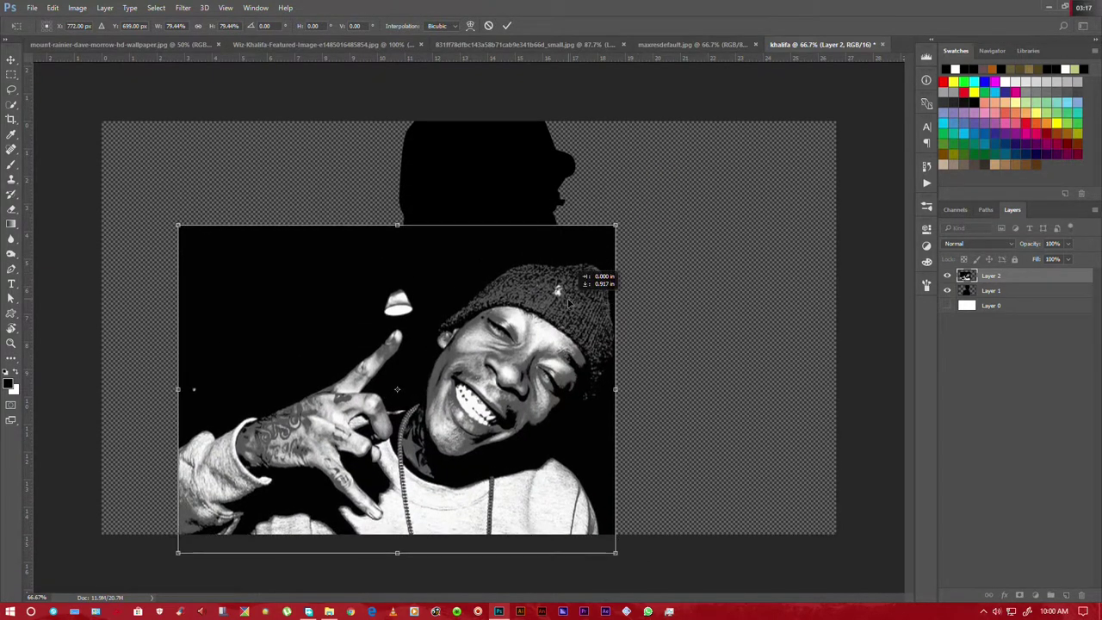
{"action": "left_click", "coordinate": [13, 62]}
{"action": "left_click", "coordinate": [509, 224]}
{"action": "left_click_drag", "start_coordinate": [522, 316], "coordinate": [522, 335]}
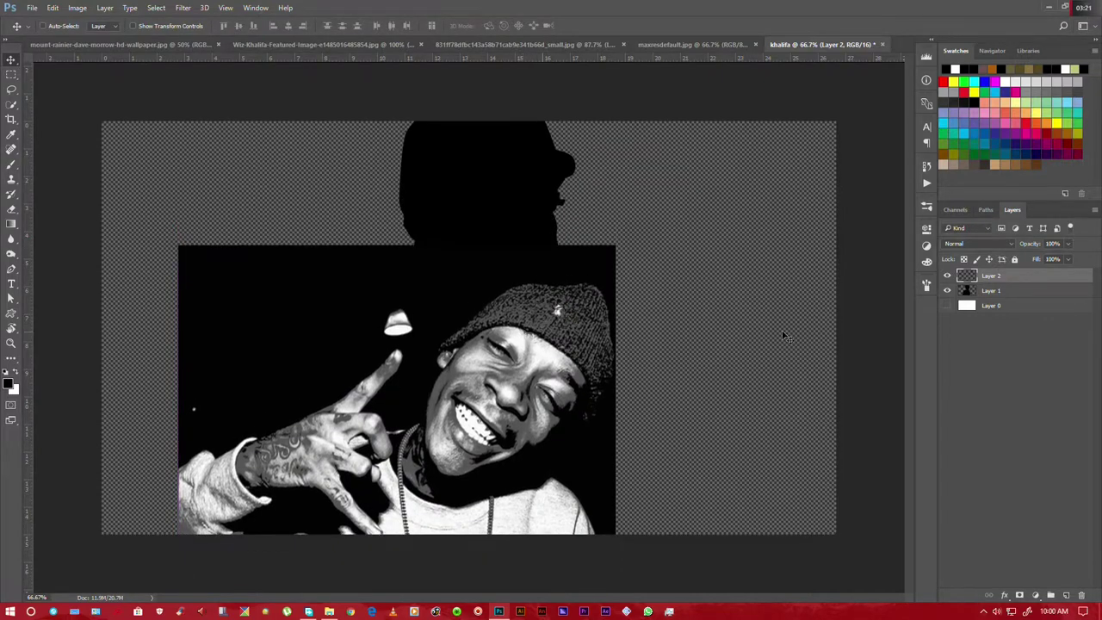
Clip Layer 2 to the silhouette, then reposition and shrink it slightly so the face fits
{"action": "left_click", "coordinate": [969, 282], "text": "alt"}
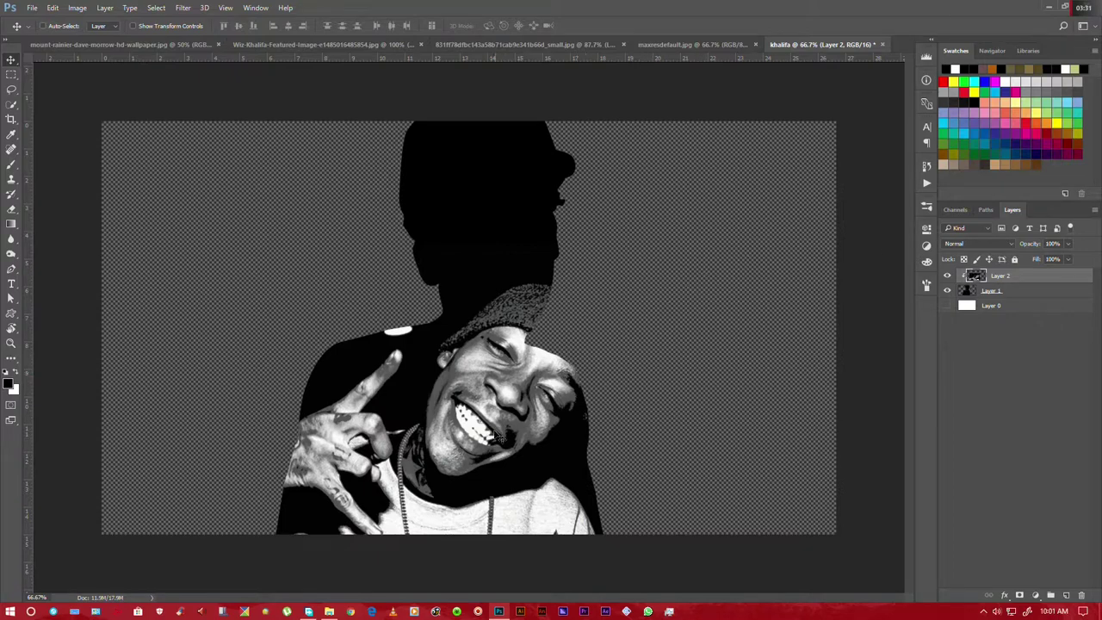
{"action": "left_click_drag", "start_coordinate": [502, 437], "coordinate": [491, 424]}
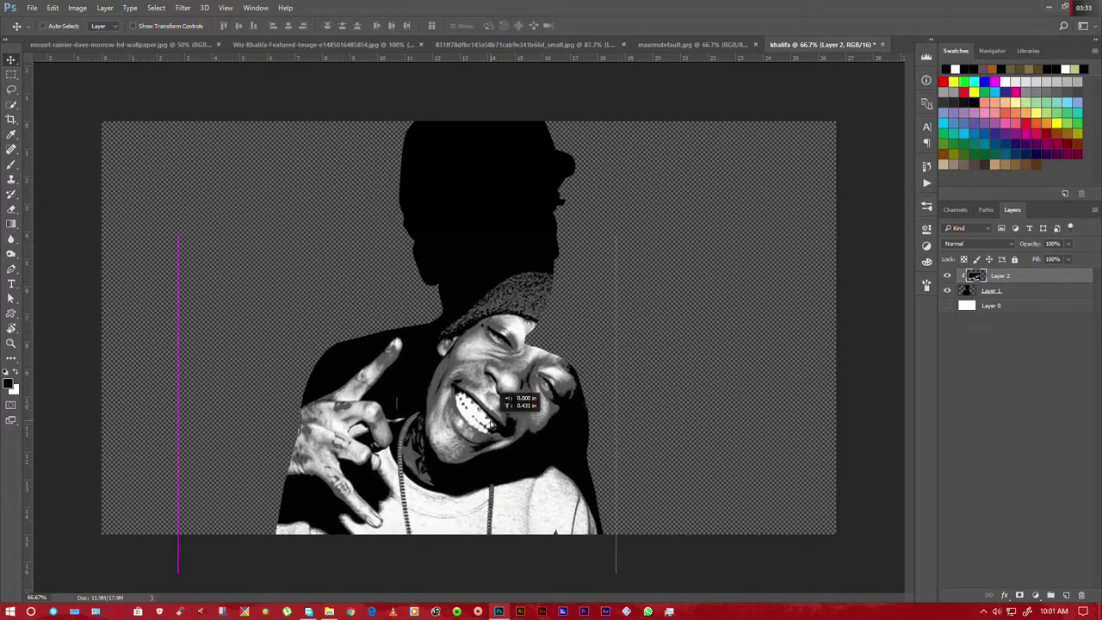
{"action": "left_click_drag", "start_coordinate": [421, 436], "coordinate": [414, 465]}
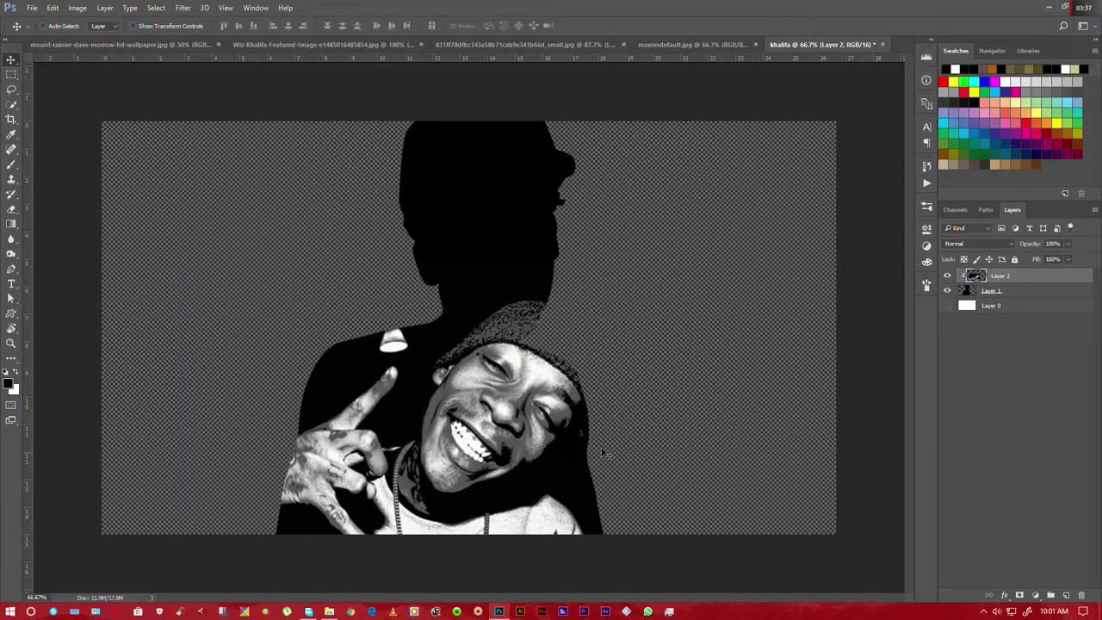
{"action": "key", "text": "ctrl+t"}
{"action": "left_click_drag", "start_coordinate": [611, 263], "coordinate": [582, 280]}
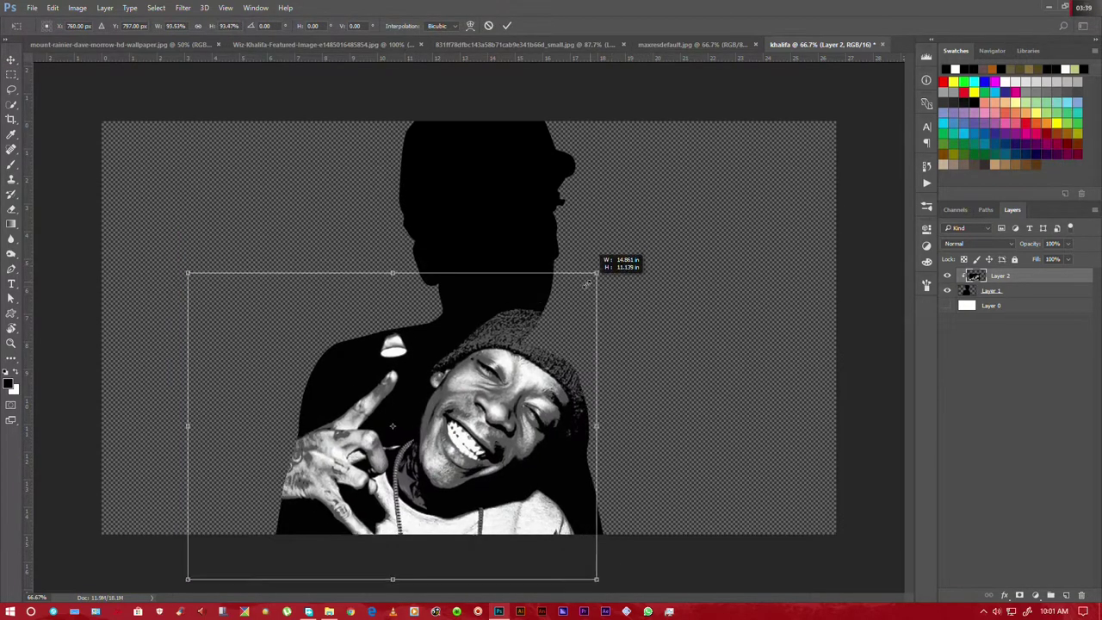
{"action": "left_click_drag", "start_coordinate": [503, 396], "coordinate": [500, 384]}
Apply the photo's transform and bring up the Milky Way mountain image
{"action": "left_click", "coordinate": [11, 62]}
{"action": "left_click", "coordinate": [513, 226]}
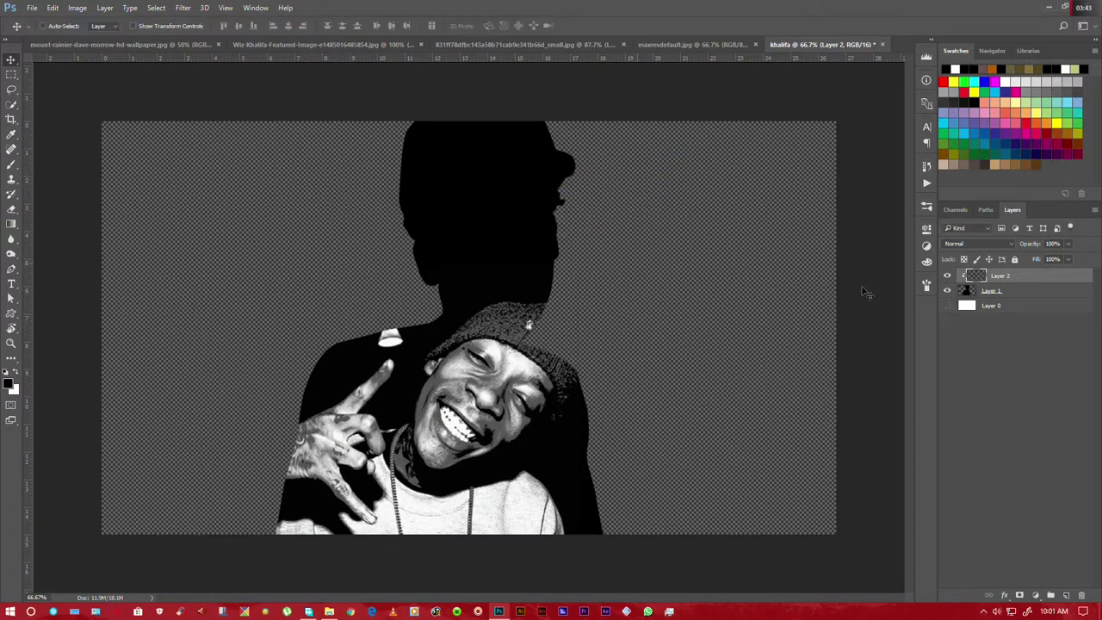
{"action": "left_click", "coordinate": [278, 44]}
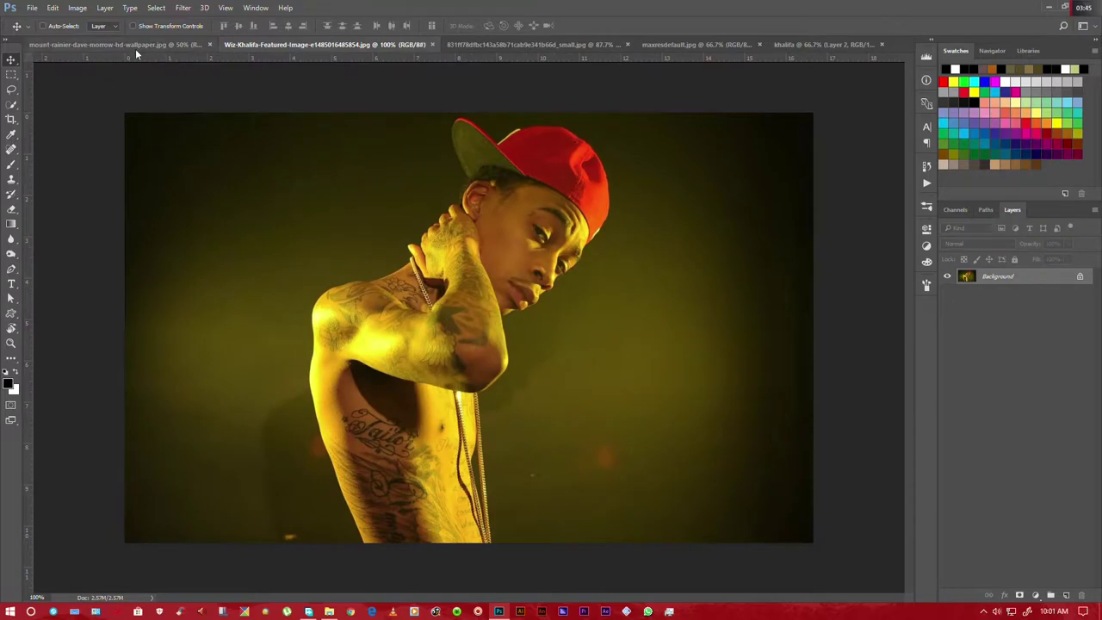
{"action": "left_click", "coordinate": [136, 45]}
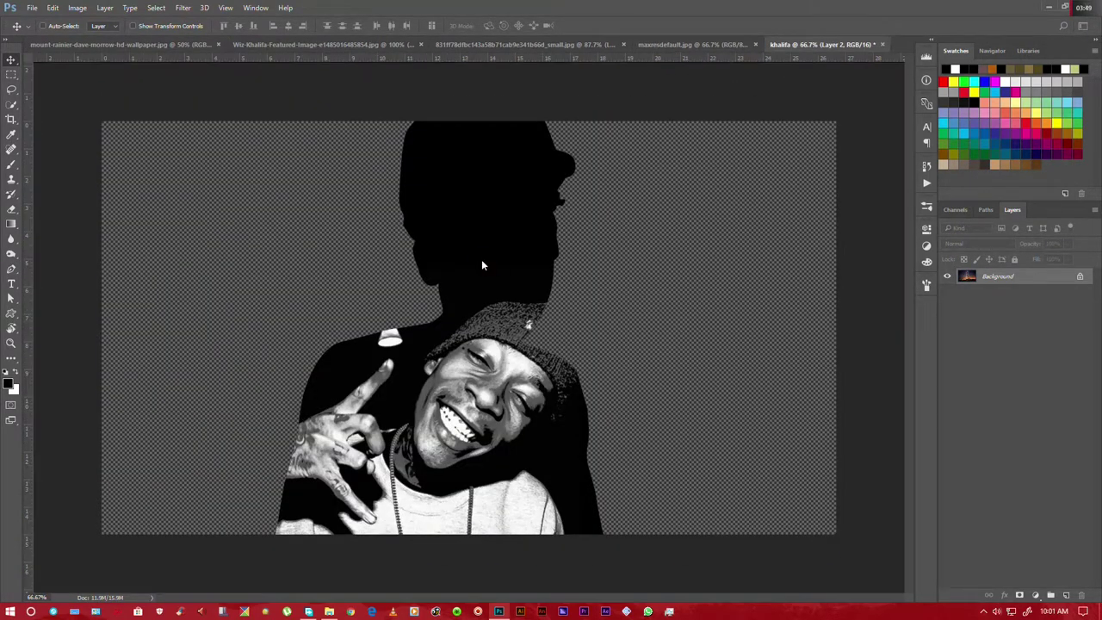
Add the star image to khalifa as Layer 3 beneath the grinning photo, then shift the photo right
{"action": "left_click_drag", "start_coordinate": [818, 44], "coordinate": [481, 261]}
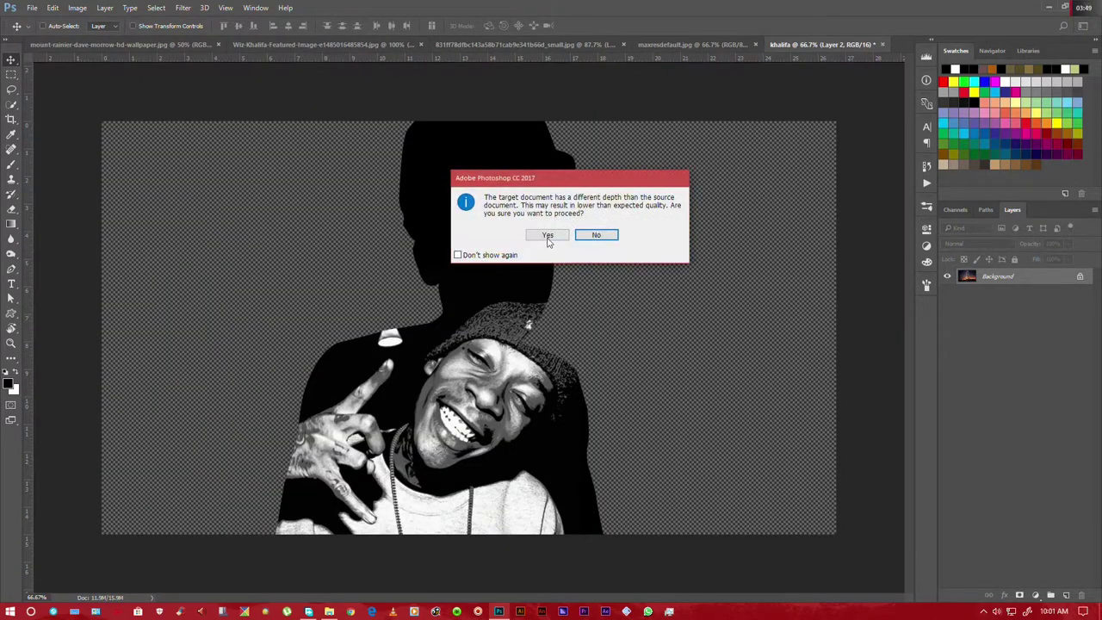
{"action": "left_click", "coordinate": [547, 237]}
{"action": "left_click_drag", "start_coordinate": [977, 277], "coordinate": [990, 294]}
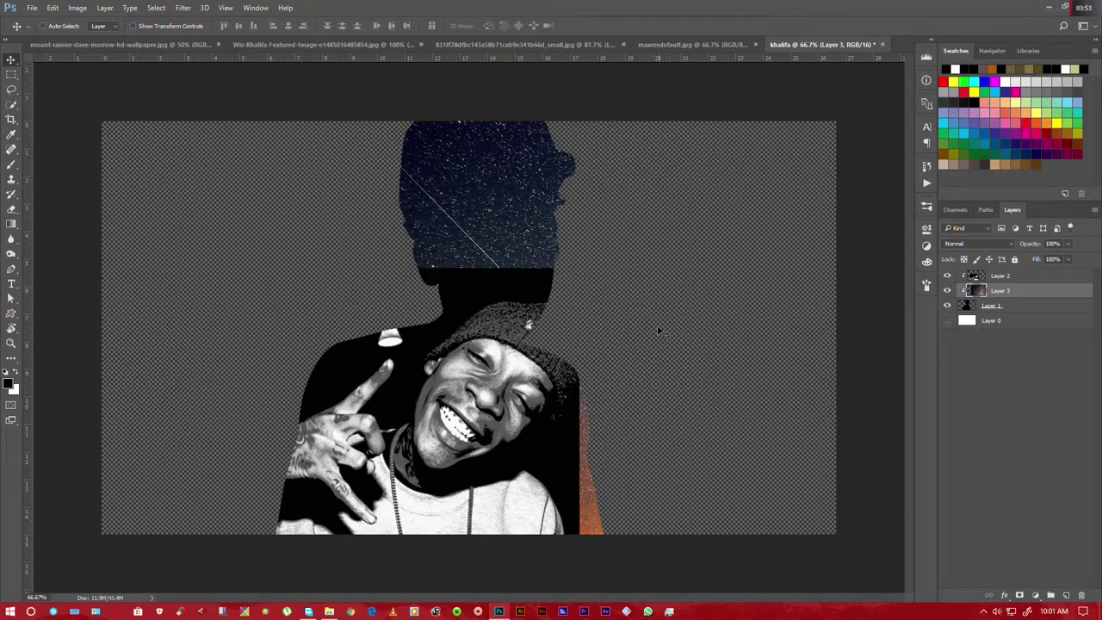
{"action": "left_click", "coordinate": [974, 282]}
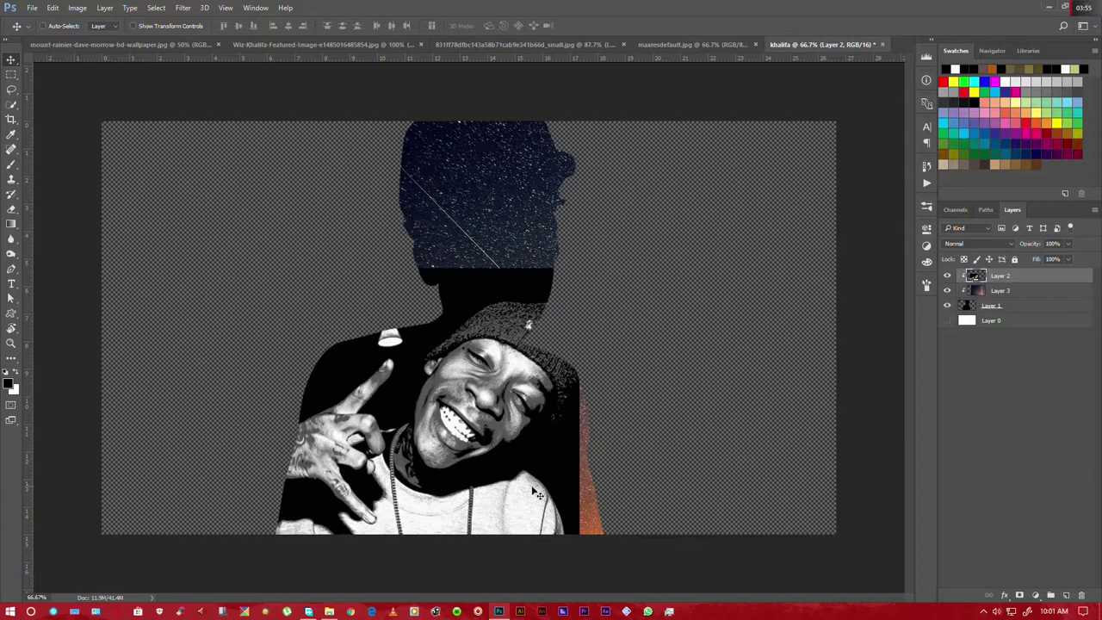
{"action": "left_click_drag", "start_coordinate": [497, 484], "coordinate": [521, 493]}
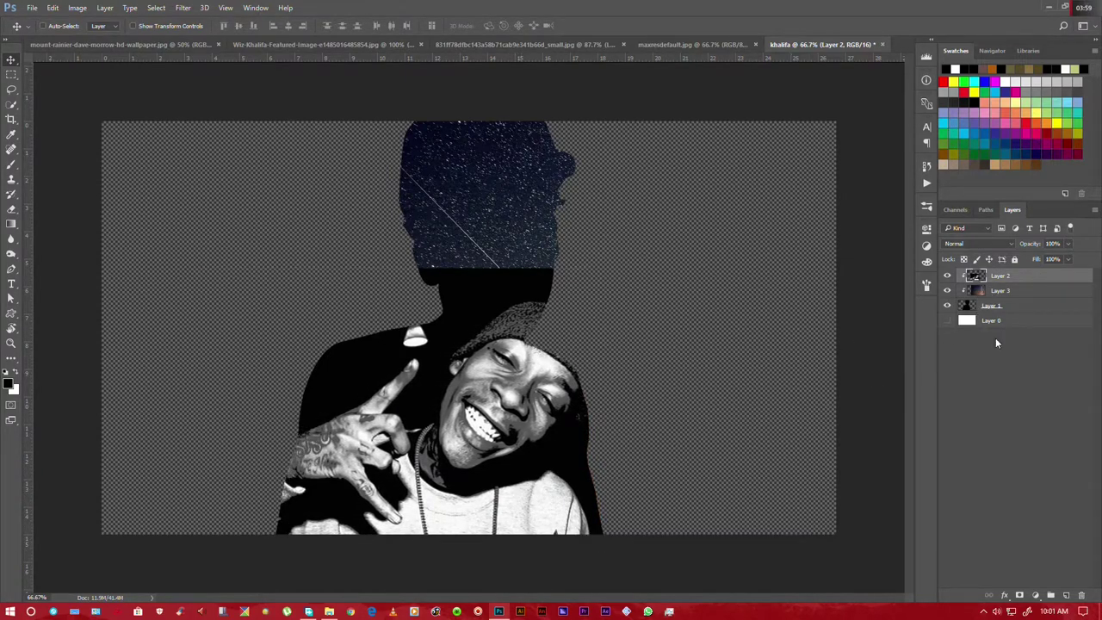
Mask Layer 2 and paint its upper edge black with a ~22% opacity brush
{"action": "left_click", "coordinate": [1019, 595]}
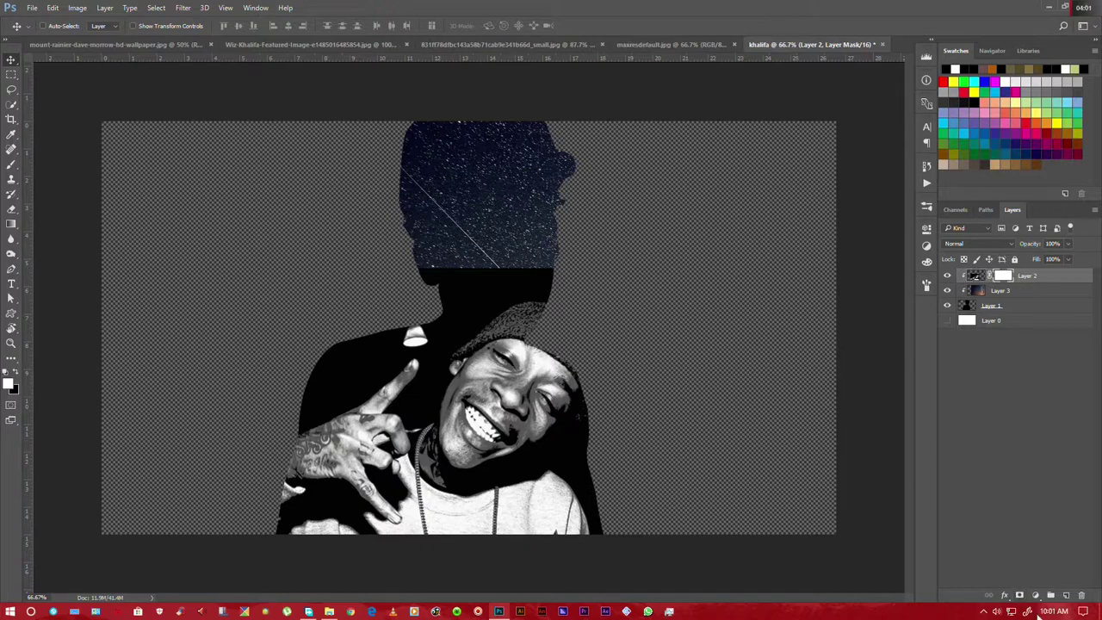
{"action": "left_click", "coordinate": [12, 165]}
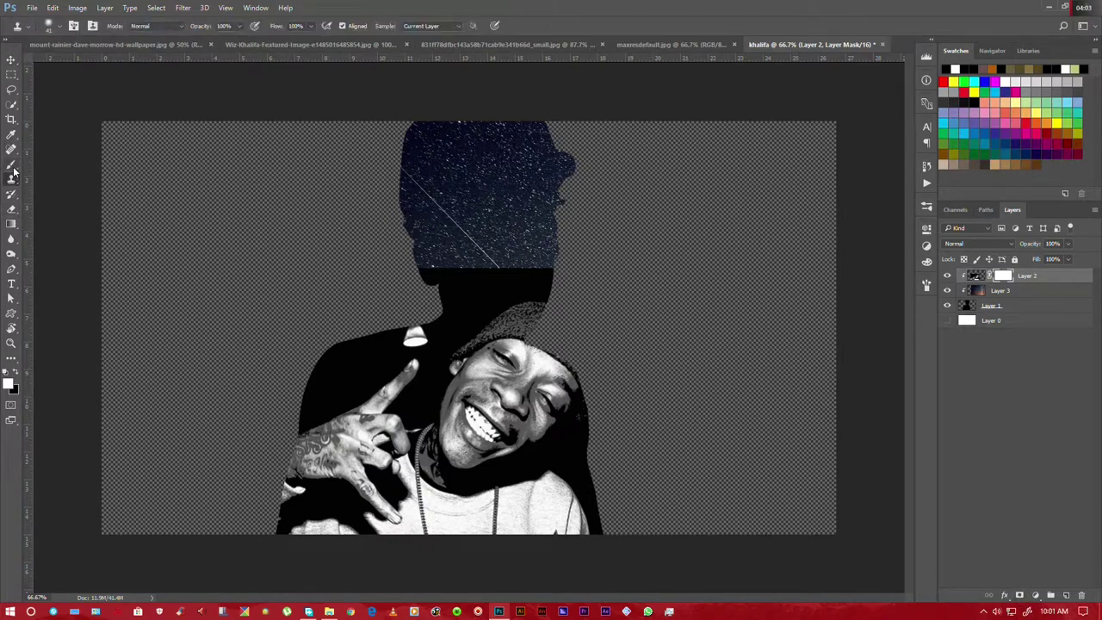
{"action": "left_click", "coordinate": [240, 27]}
{"action": "left_click_drag", "start_coordinate": [241, 41], "coordinate": [238, 42]}
{"action": "left_click", "coordinate": [448, 255]}
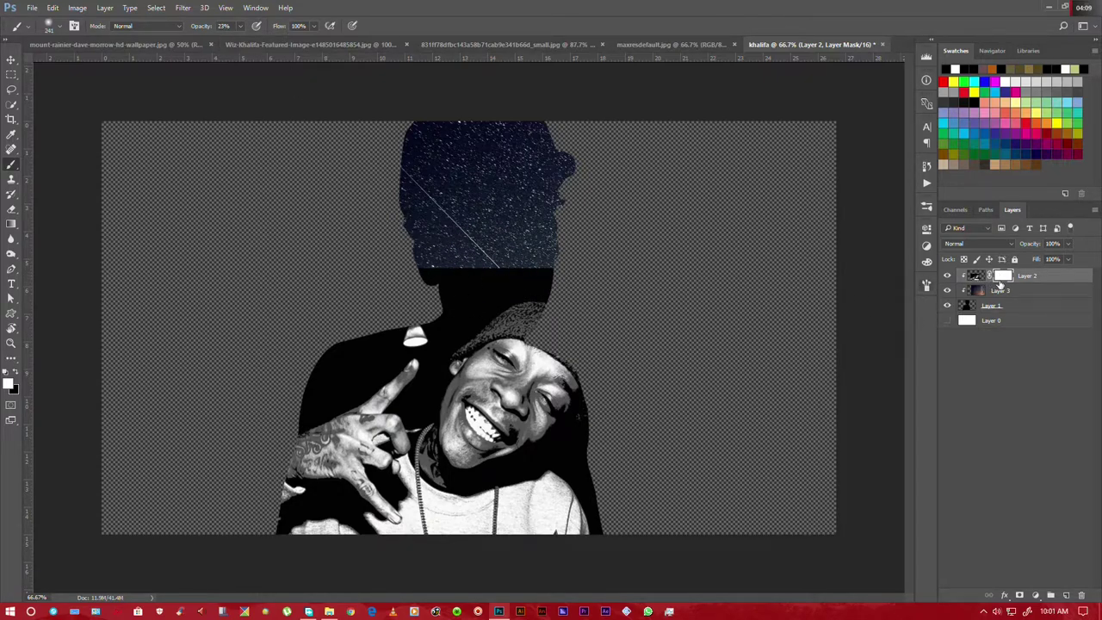
{"action": "left_click", "coordinate": [15, 373]}
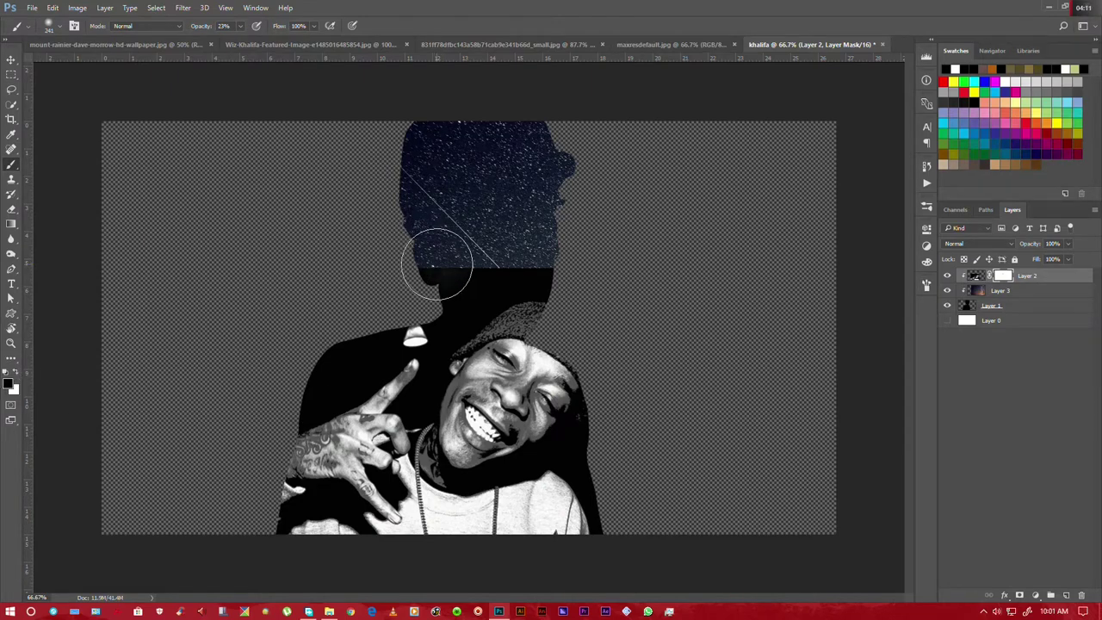
{"action": "key", "text": "bracketright"}
{"action": "key", "text": "bracketright"}
{"action": "key", "text": "bracketright"}
{"action": "mouse_move", "coordinate": [426, 258]}
{"action": "left_mouse_down"}
{"action": "mouse_move", "coordinate": [510, 242]}
{"action": "mouse_move", "coordinate": [540, 252]}
{"action": "mouse_move", "coordinate": [394, 246]}
{"action": "mouse_move", "coordinate": [546, 246]}
{"action": "left_mouse_up"}
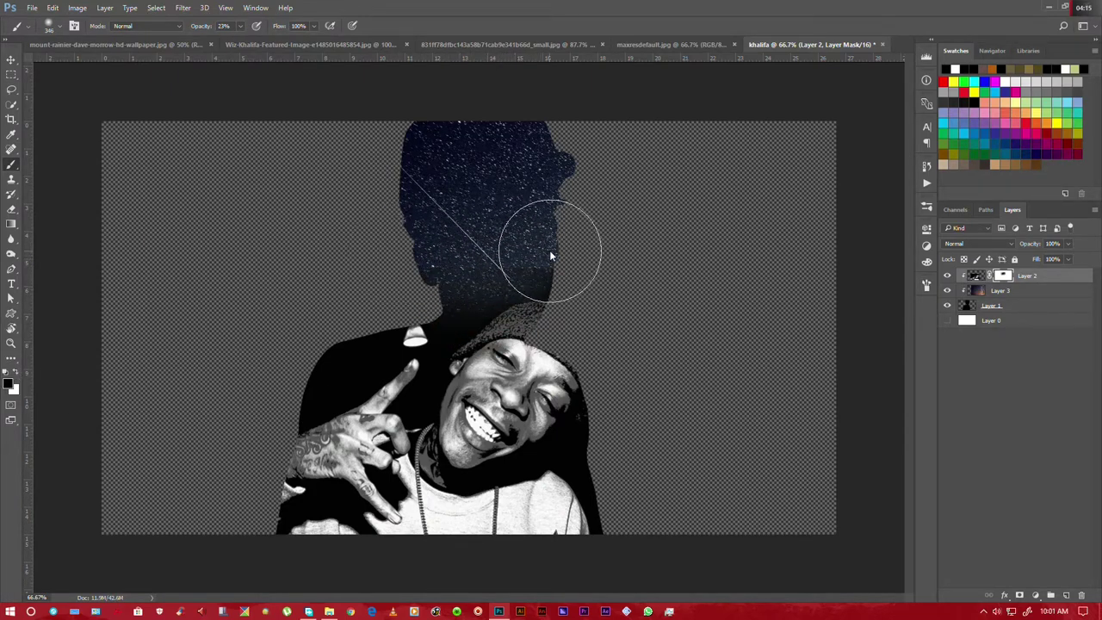
{"action": "mouse_move", "coordinate": [281, 378]}
{"action": "left_mouse_down"}
{"action": "mouse_move", "coordinate": [436, 292]}
{"action": "mouse_move", "coordinate": [506, 287]}
{"action": "mouse_move", "coordinate": [505, 248]}
{"action": "mouse_move", "coordinate": [428, 134]}
{"action": "left_mouse_up"}
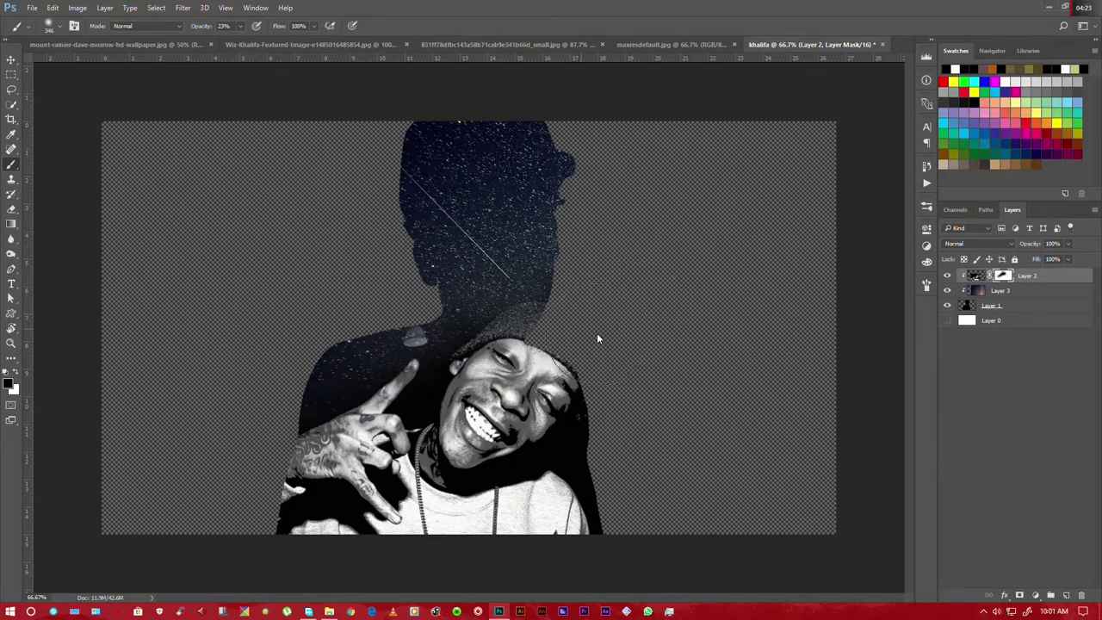
Nudge the grinning photo into place with the arrow keys
{"action": "left_click", "coordinate": [11, 59]}
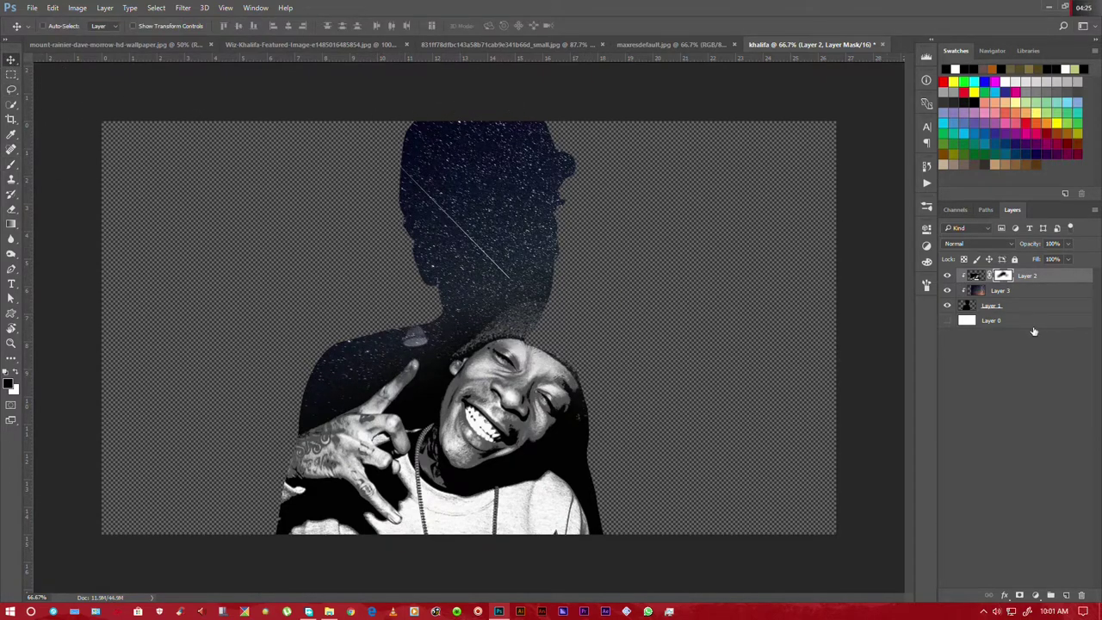
{"action": "left_click", "coordinate": [984, 283]}
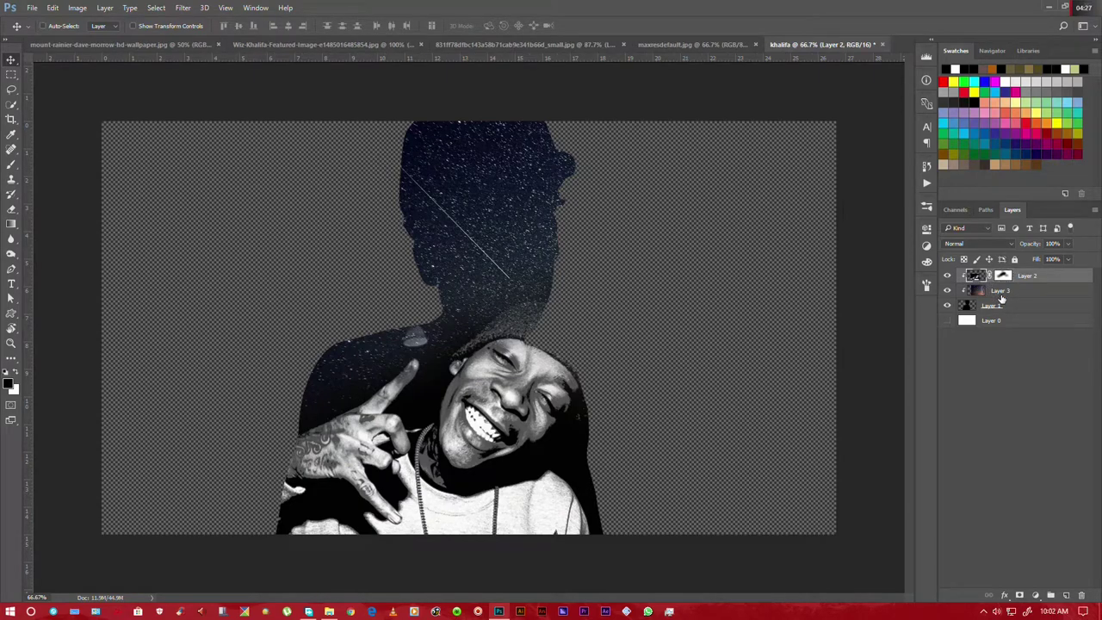
{"action": "key", "text": "Left"}
{"action": "key", "text": "Left"}
{"action": "key", "text": "Left"}
{"action": "key", "text": "Up"}
{"action": "key", "text": "Up"}
{"action": "key", "text": "Up"}
{"action": "key", "text": "Left"}
{"action": "key", "text": "Left"}
{"action": "key", "text": "Right"}
{"action": "key", "text": "Right"}
{"action": "key", "text": "Down"}
{"action": "key", "text": "Down"}
{"action": "key", "text": "Right"}
{"action": "key", "text": "Right"}
{"action": "key", "text": "Down"}
{"action": "key", "text": "Right"}
{"action": "key", "text": "Down"}
{"action": "key", "text": "Right"}
{"action": "key", "text": "Right"}
{"action": "key", "text": "Down"}
{"action": "key", "text": "Down"}
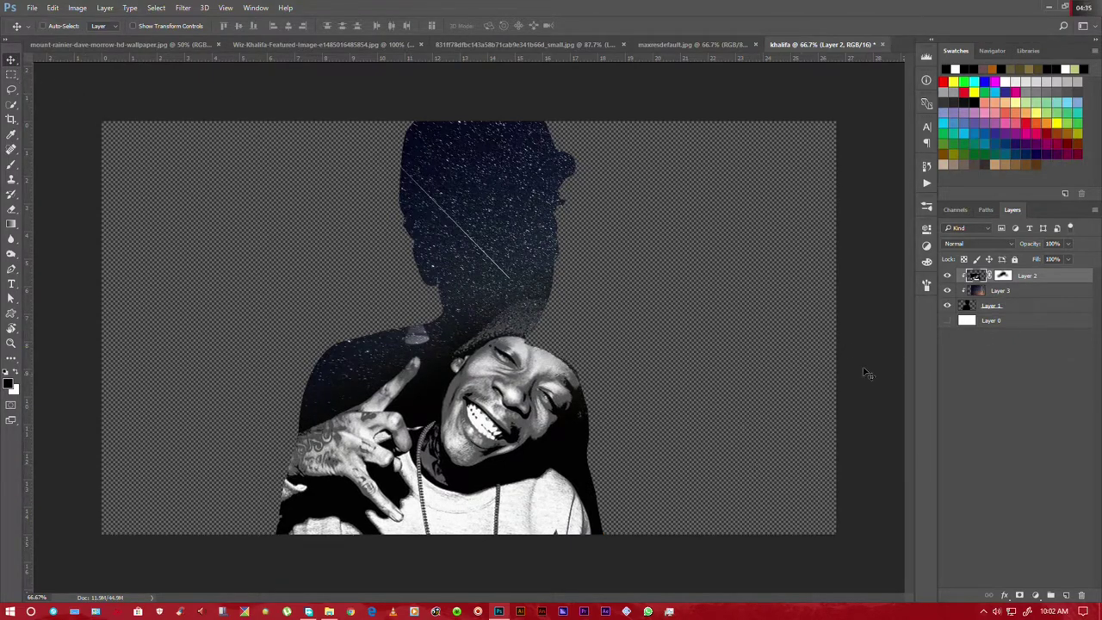
Drop the yellow-lit portrait into the khalifa composite as Layer 4, beneath the silhouette layers
{"action": "left_click", "coordinate": [289, 46]}
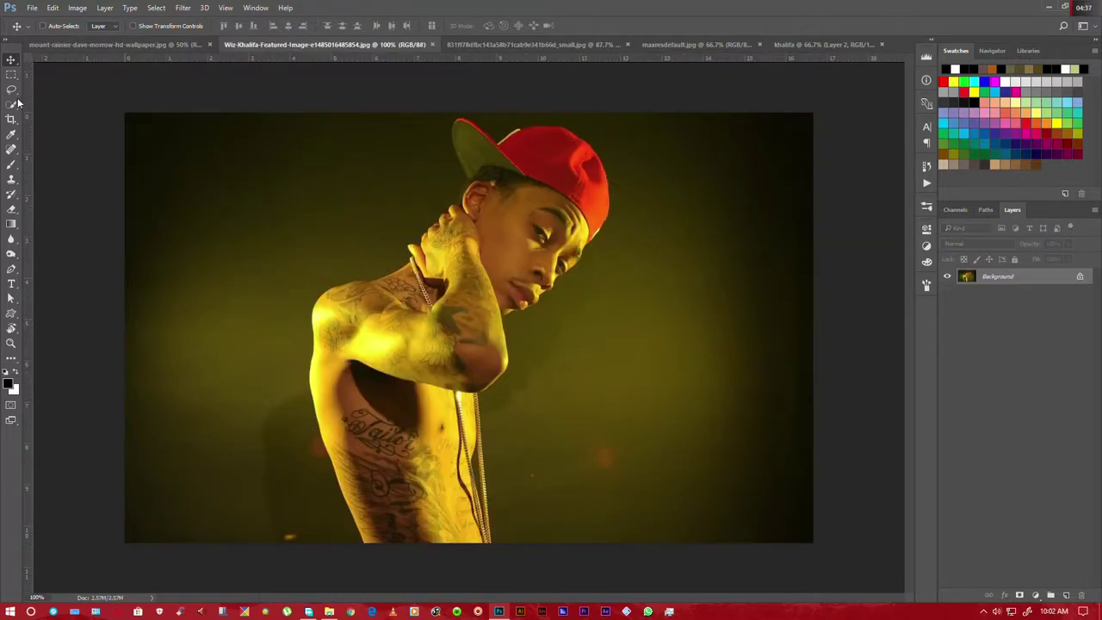
{"action": "left_click", "coordinate": [809, 44]}
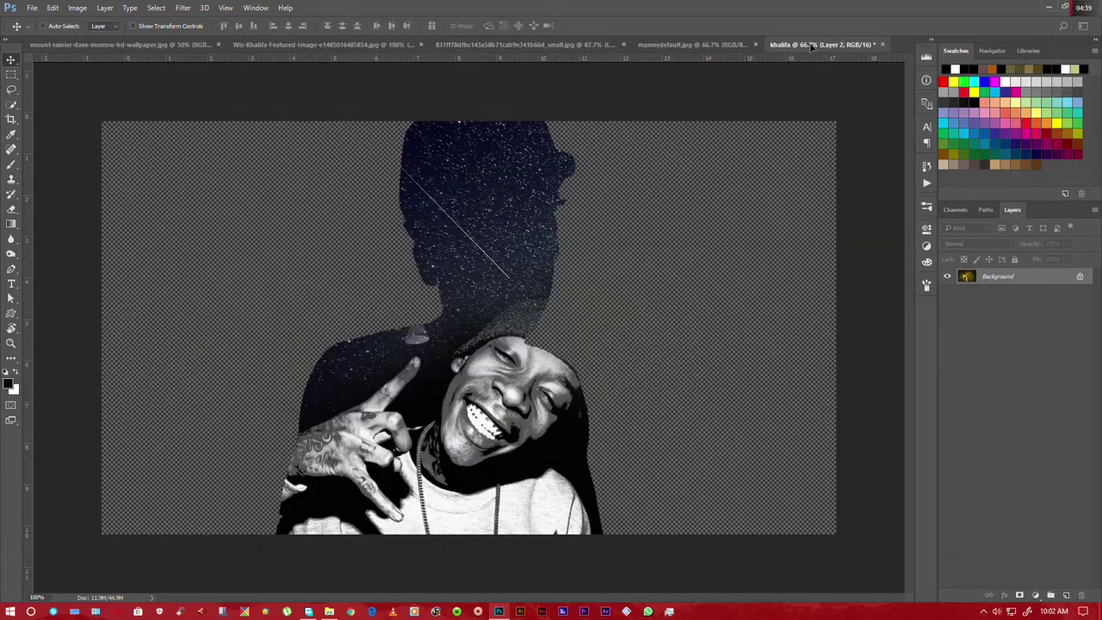
{"action": "left_click_drag", "start_coordinate": [809, 42], "coordinate": [611, 315]}
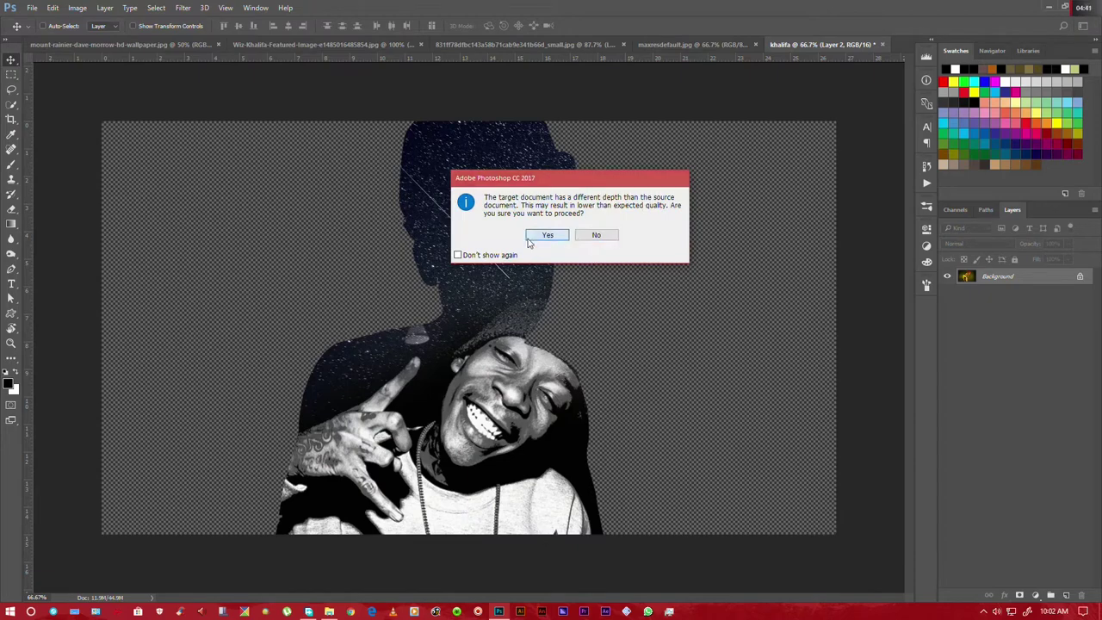
{"action": "left_click", "coordinate": [529, 240]}
{"action": "left_click_drag", "start_coordinate": [1031, 282], "coordinate": [1024, 331]}
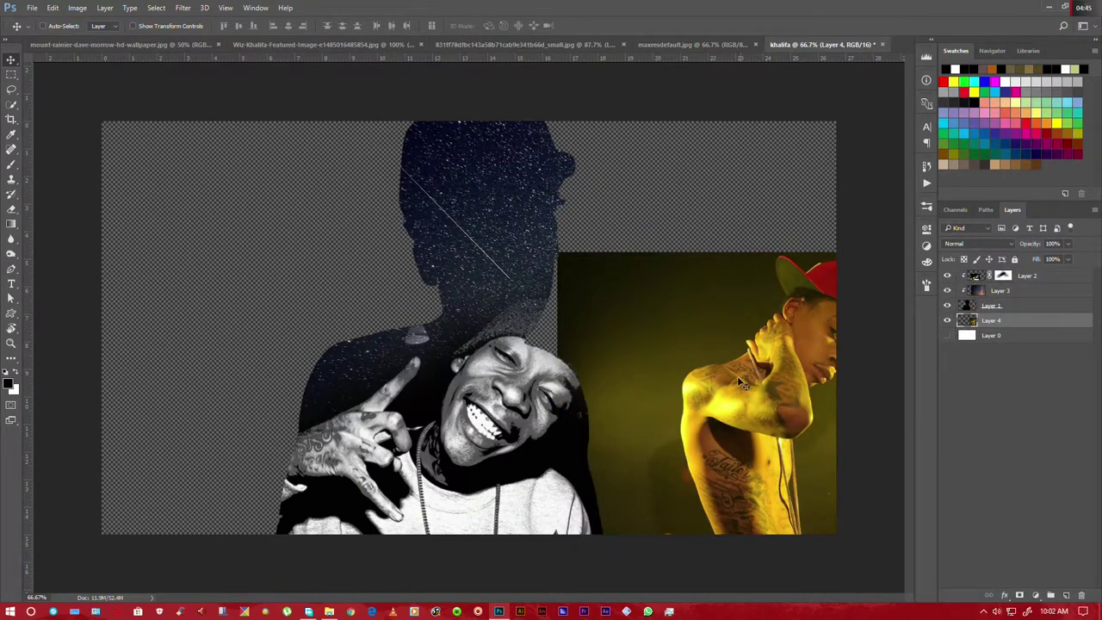
{"action": "left_click_drag", "start_coordinate": [741, 383], "coordinate": [252, 288]}
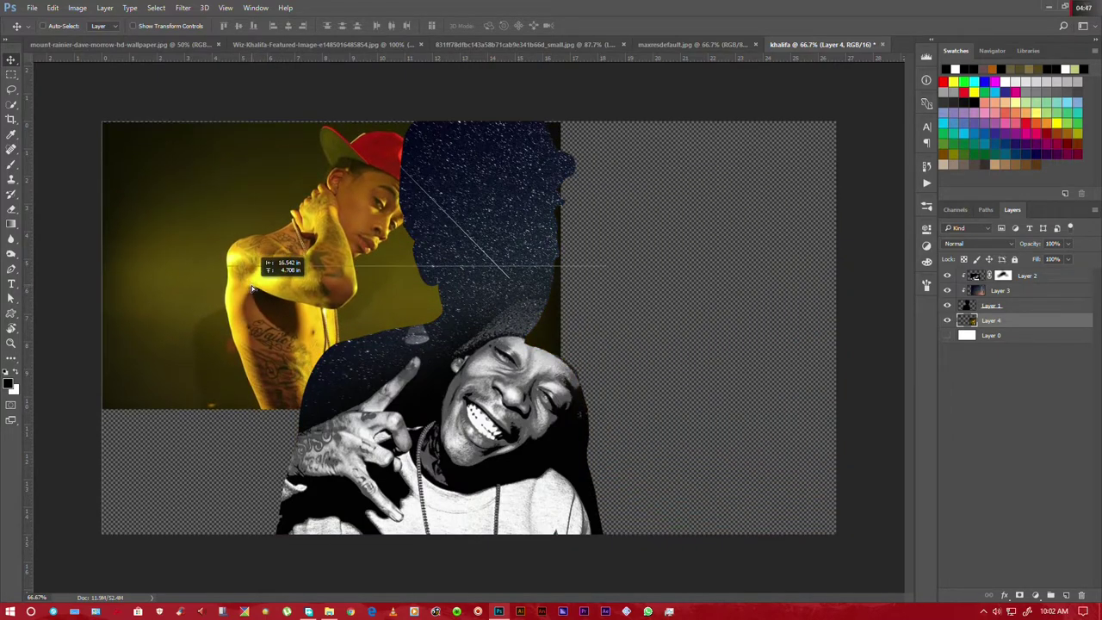
Enlarge the yellow portrait to cover most of the canvas and apply the transform
{"action": "key", "text": "ctrl+t"}
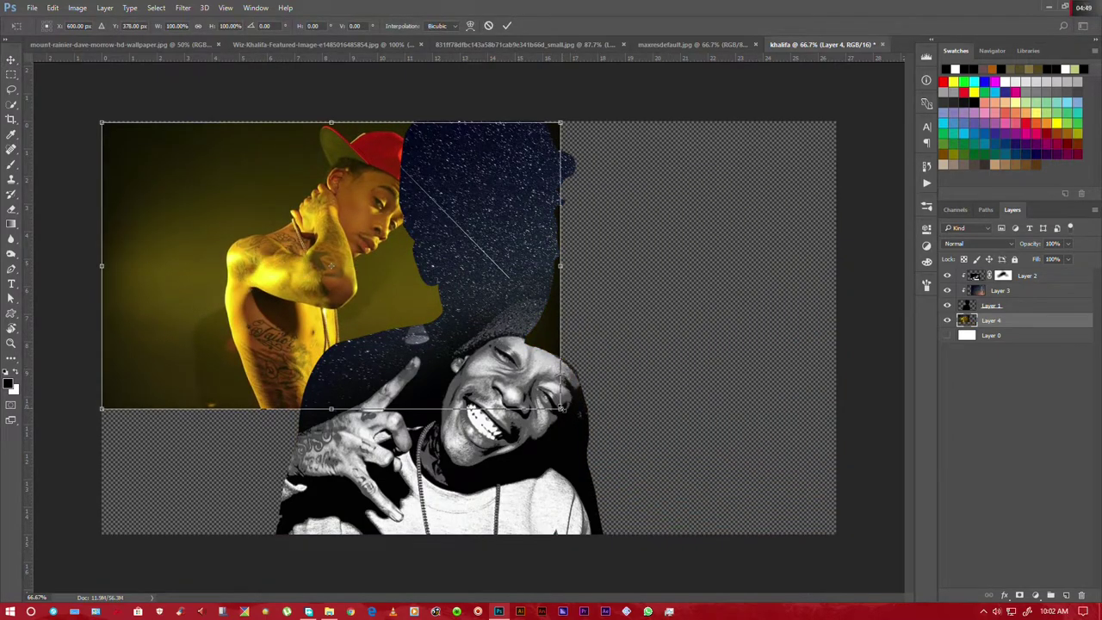
{"action": "left_click_drag", "start_coordinate": [560, 408], "coordinate": [693, 486]}
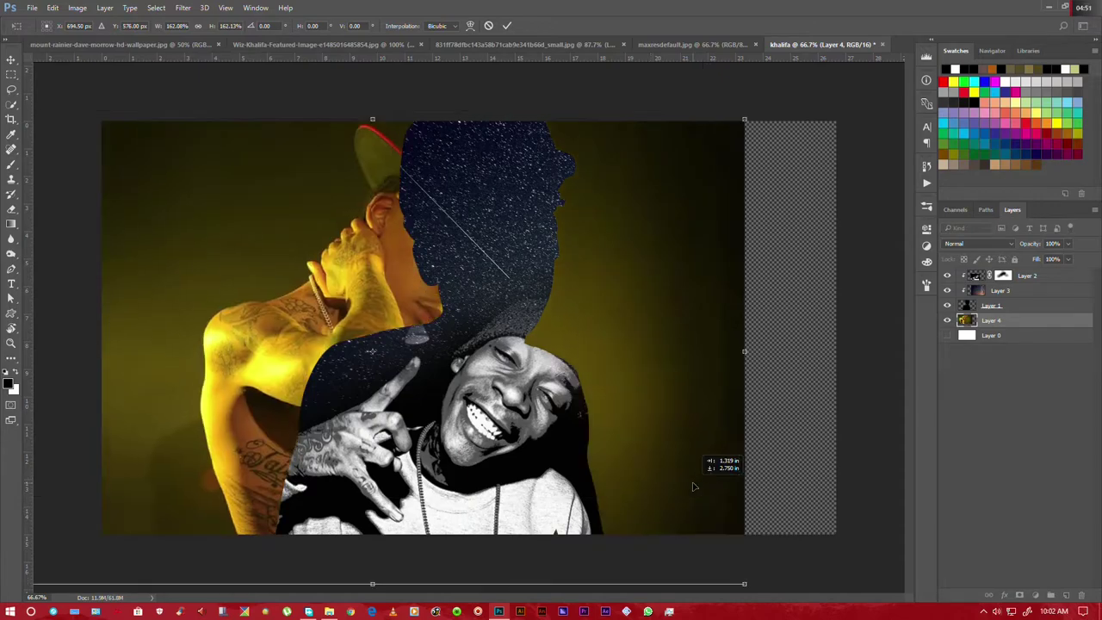
{"action": "mouse_move", "coordinate": [693, 486]}
{"action": "left_mouse_down"}
{"action": "mouse_move", "coordinate": [606, 487]}
{"action": "mouse_move", "coordinate": [592, 471]}
{"action": "left_mouse_up"}
{"action": "left_click", "coordinate": [11, 60]}
{"action": "left_click", "coordinate": [519, 224]}
Stretch the portrait's dark right background strip out to the canvas's right edge
{"action": "left_click", "coordinate": [947, 321], "text": "alt"}
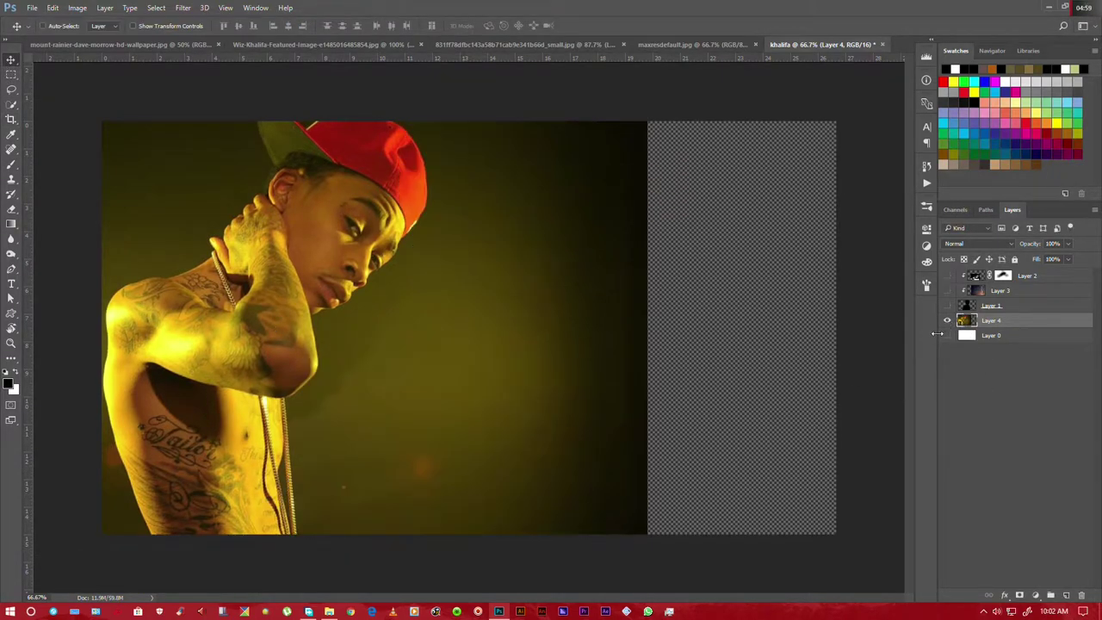
{"action": "left_click", "coordinate": [11, 74]}
{"action": "left_click_drag", "start_coordinate": [464, 108], "coordinate": [684, 559]}
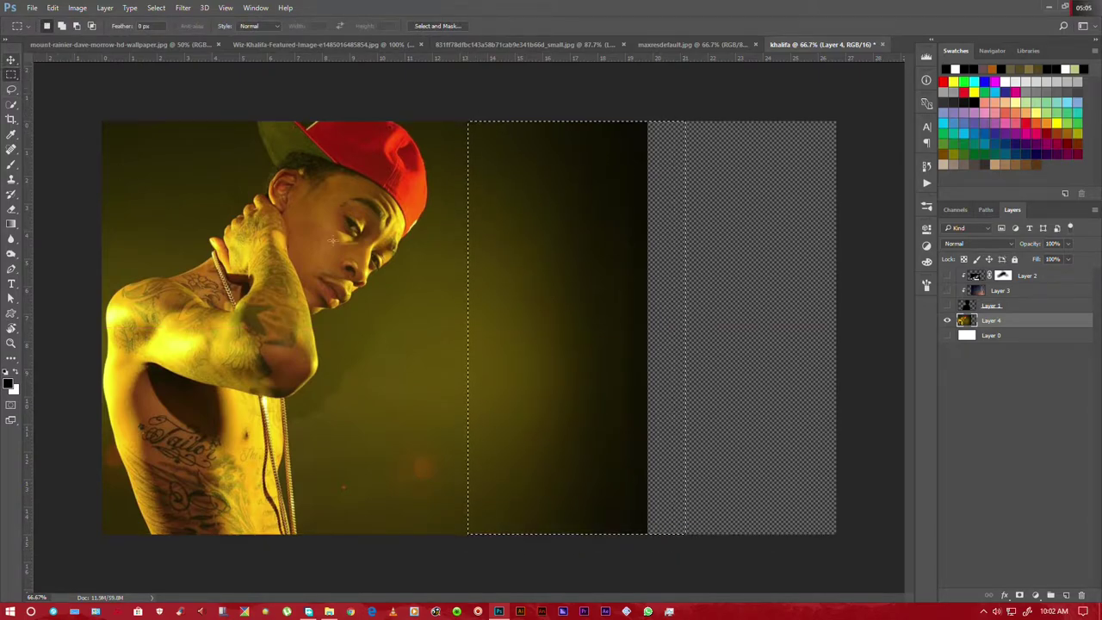
{"action": "key", "text": "ctrl+t"}
{"action": "left_click_drag", "start_coordinate": [686, 338], "coordinate": [921, 325]}
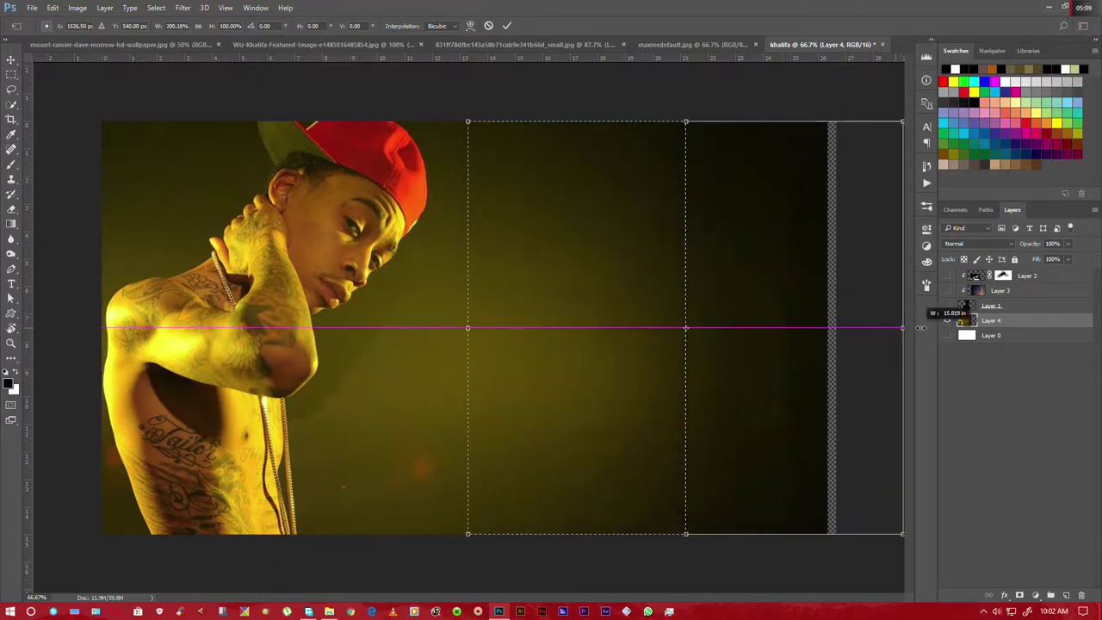
{"action": "left_click", "coordinate": [11, 59]}
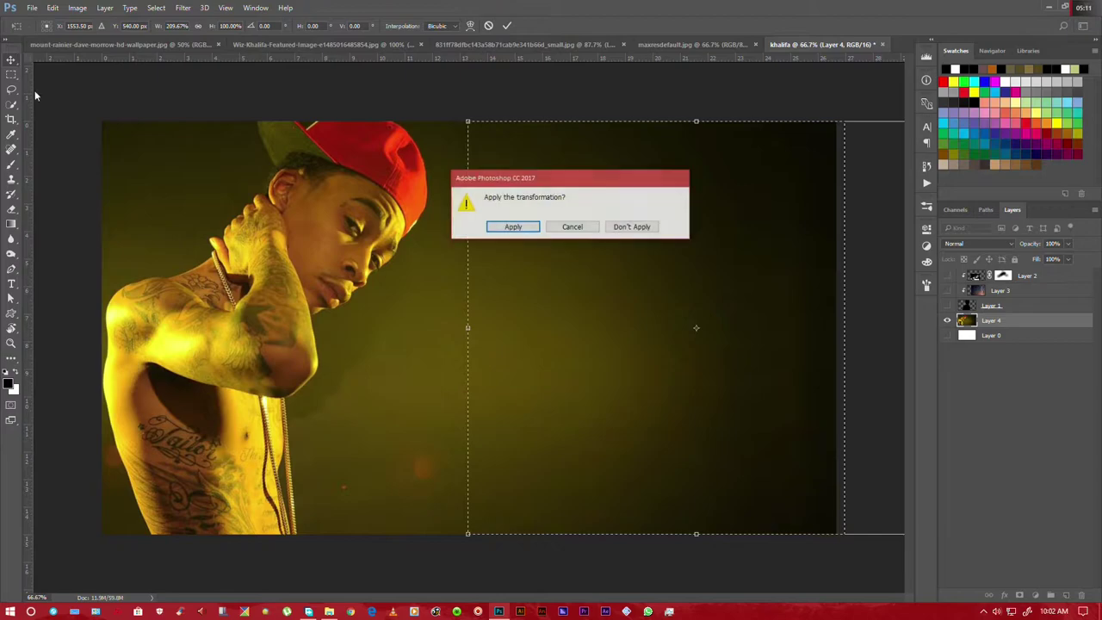
{"action": "left_click", "coordinate": [508, 225]}
{"action": "key", "text": "ctrl+d"}
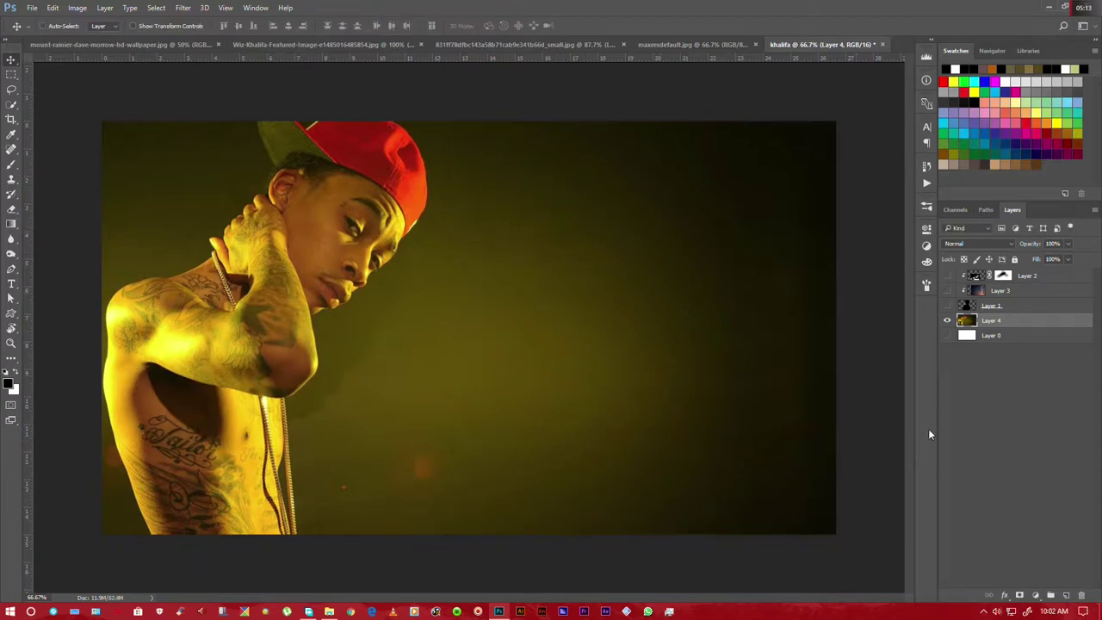
Show Layers 1–3 again and darken the portrait with Levels: output 169, input 37/215
{"action": "left_click", "coordinate": [947, 322], "text": "alt"}
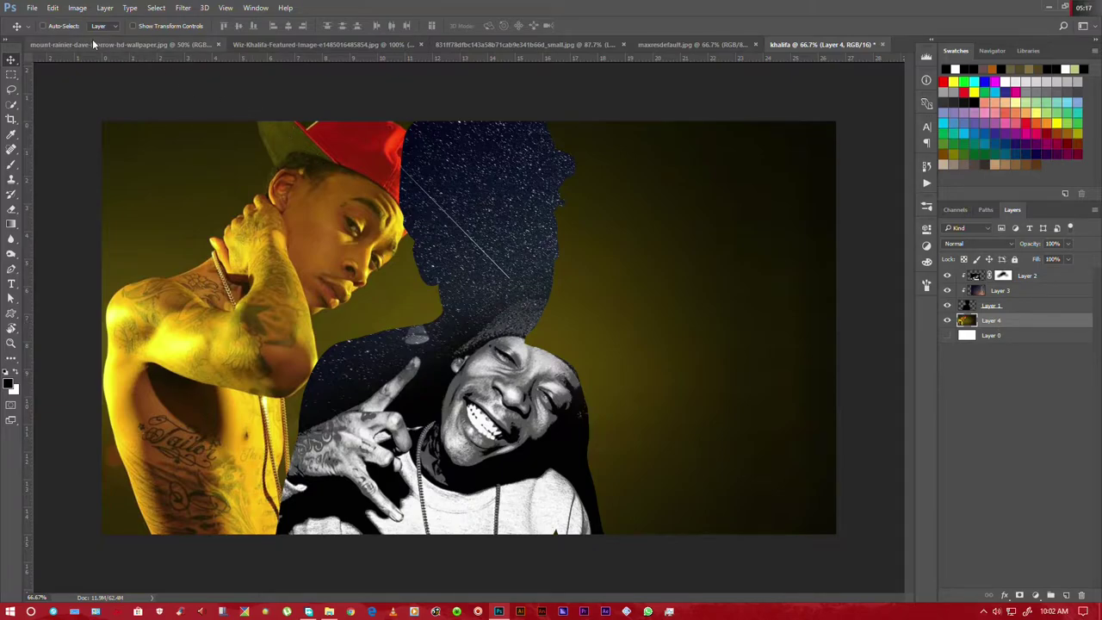
{"action": "left_click", "coordinate": [77, 8]}
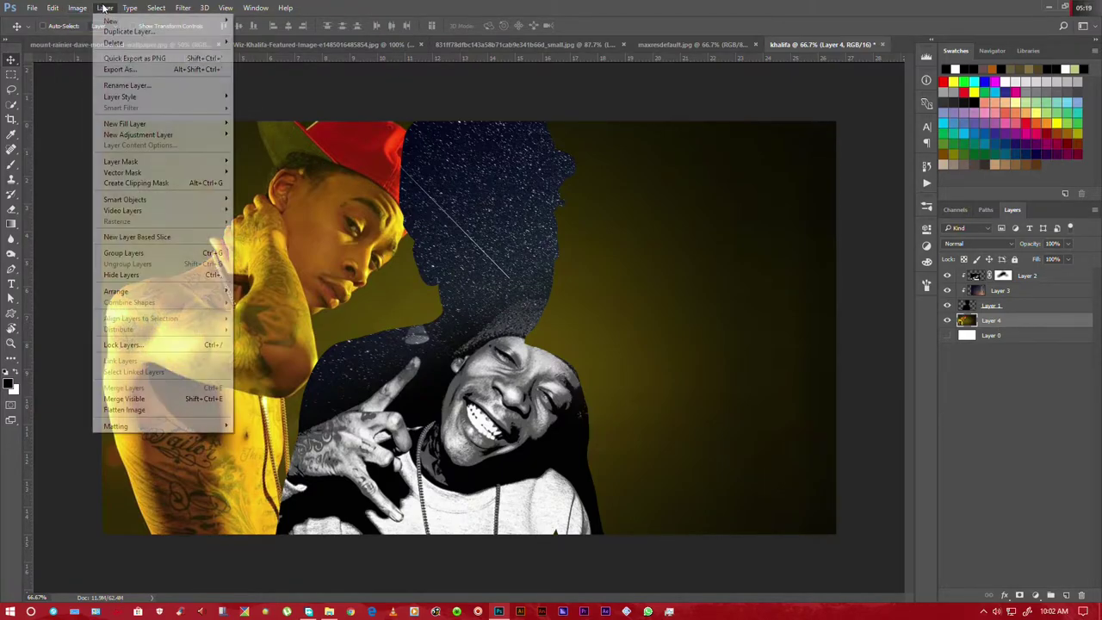
{"action": "mouse_move", "coordinate": [95, 37]}
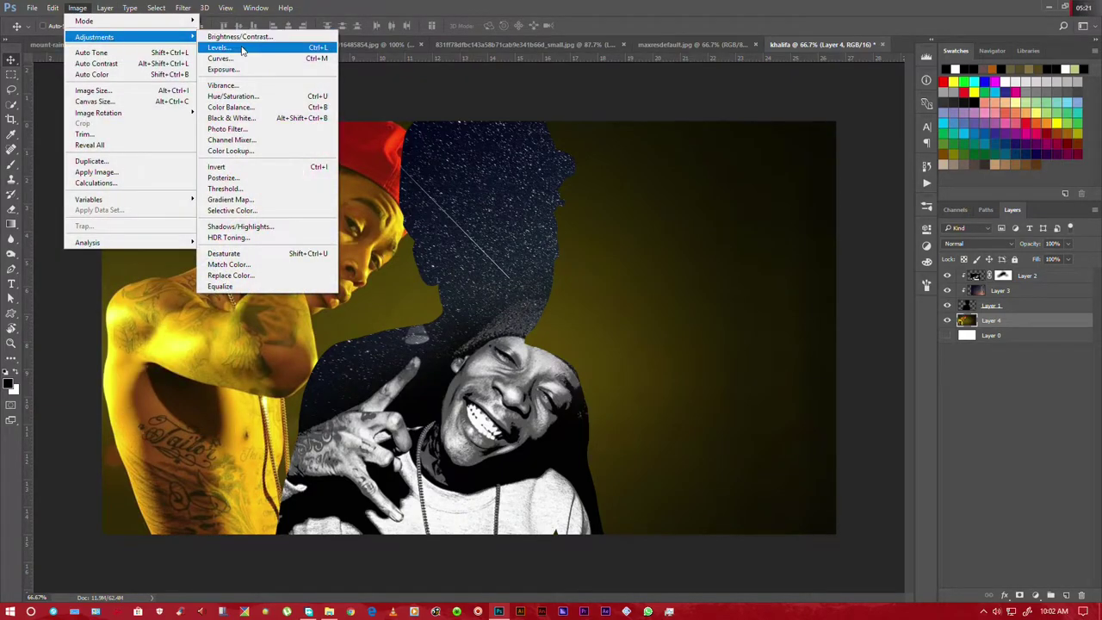
{"action": "left_click", "coordinate": [219, 48]}
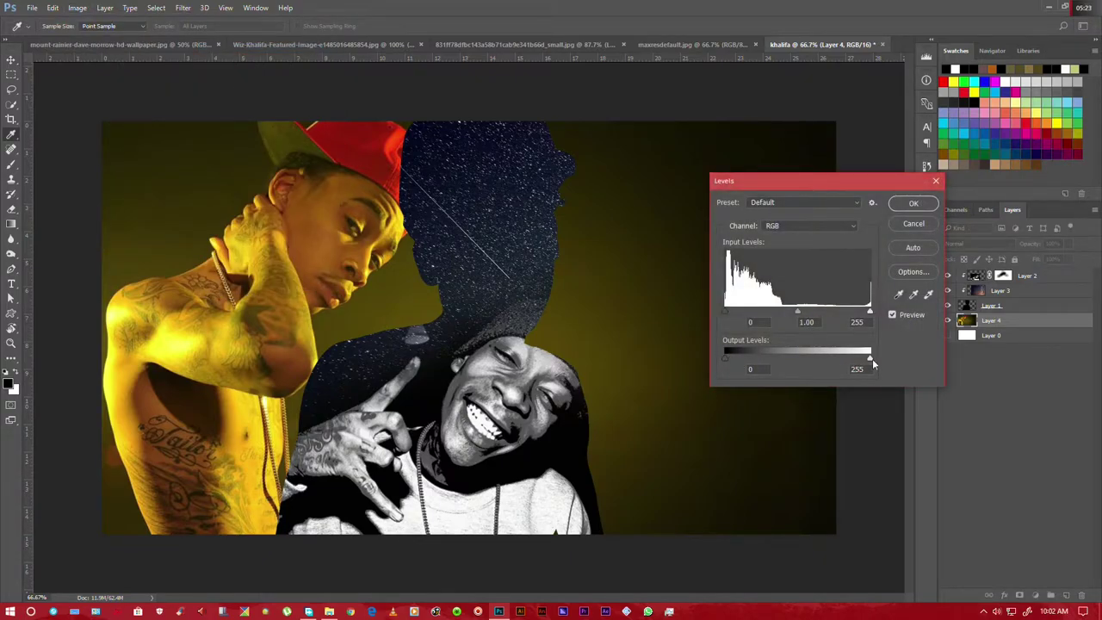
{"action": "left_click_drag", "start_coordinate": [859, 365], "coordinate": [821, 359]}
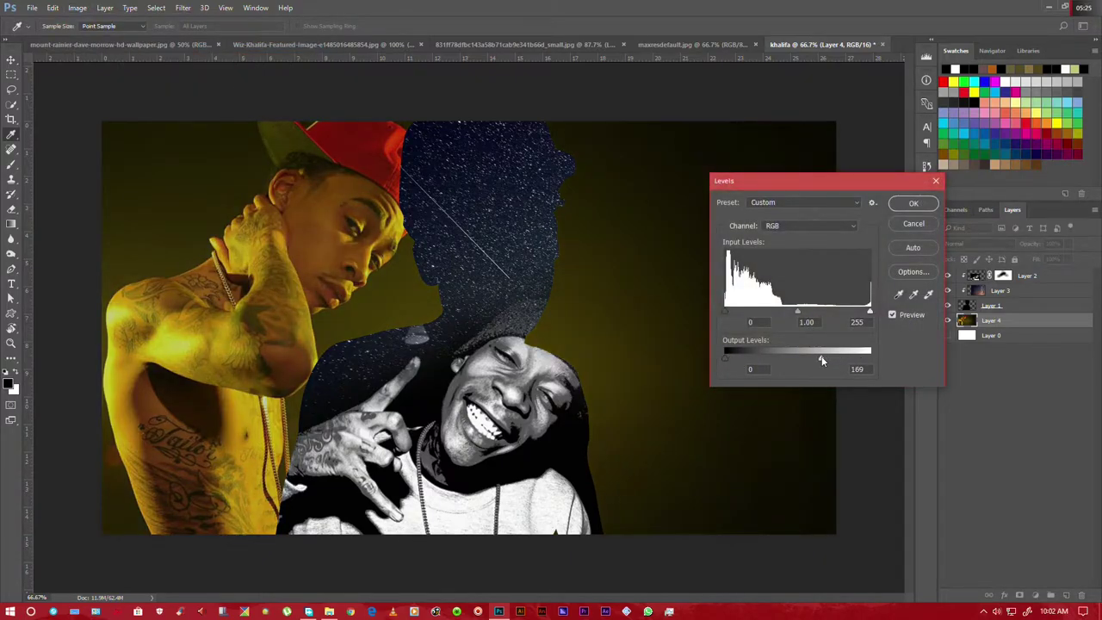
{"action": "left_click_drag", "start_coordinate": [750, 317], "coordinate": [847, 315]}
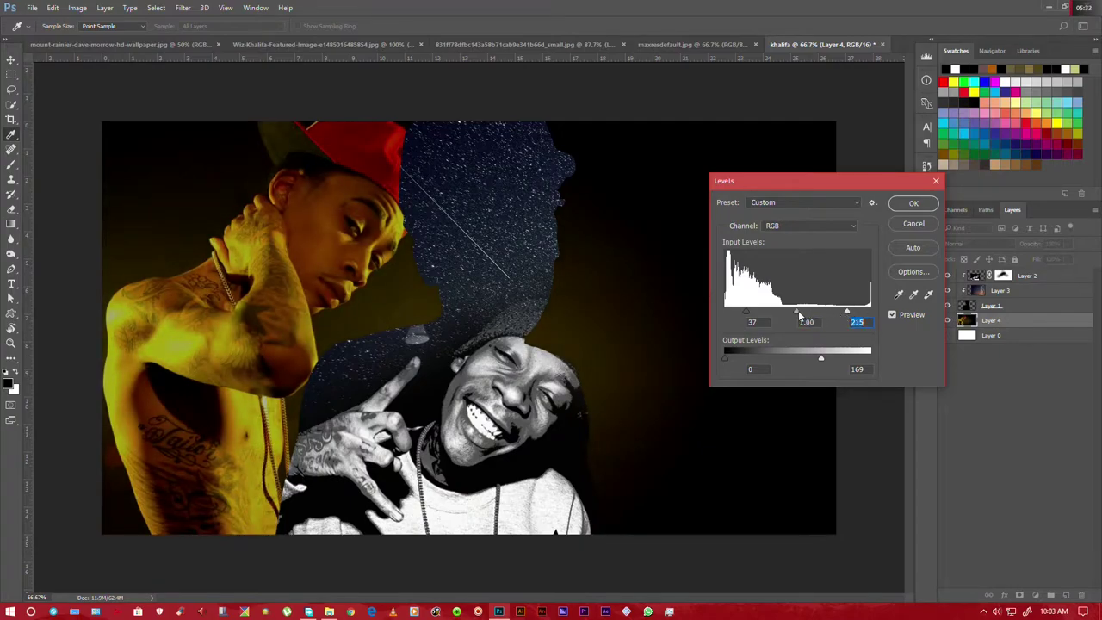
{"action": "left_click", "coordinate": [897, 207]}
Mute the portrait with Hue/Saturation: saturation −15, lightness −22
{"action": "left_click", "coordinate": [77, 8]}
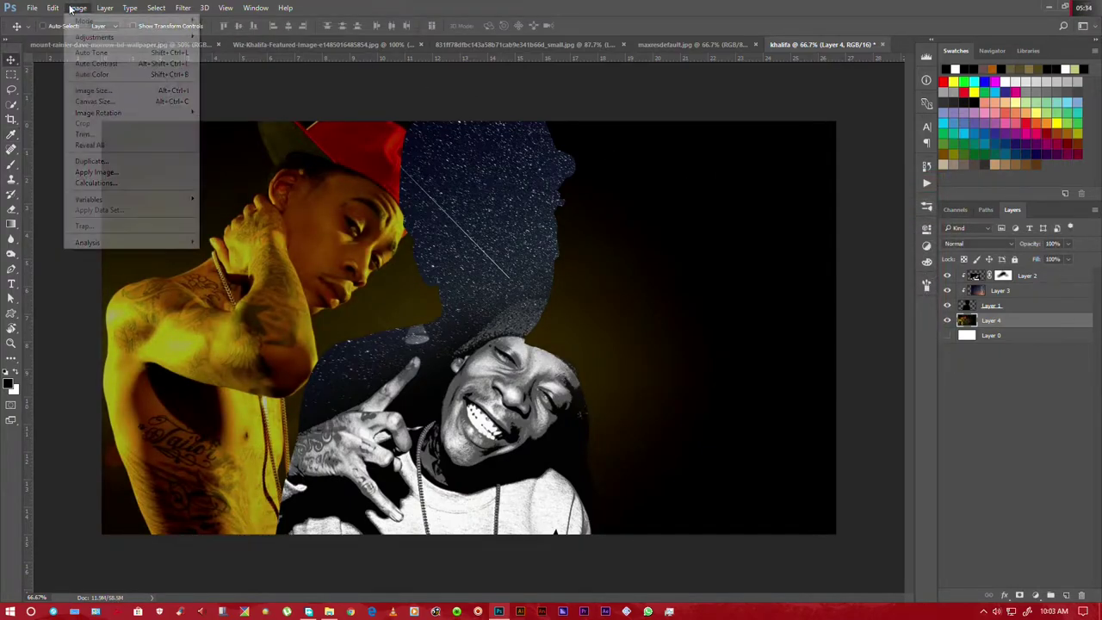
{"action": "left_click", "coordinate": [232, 95]}
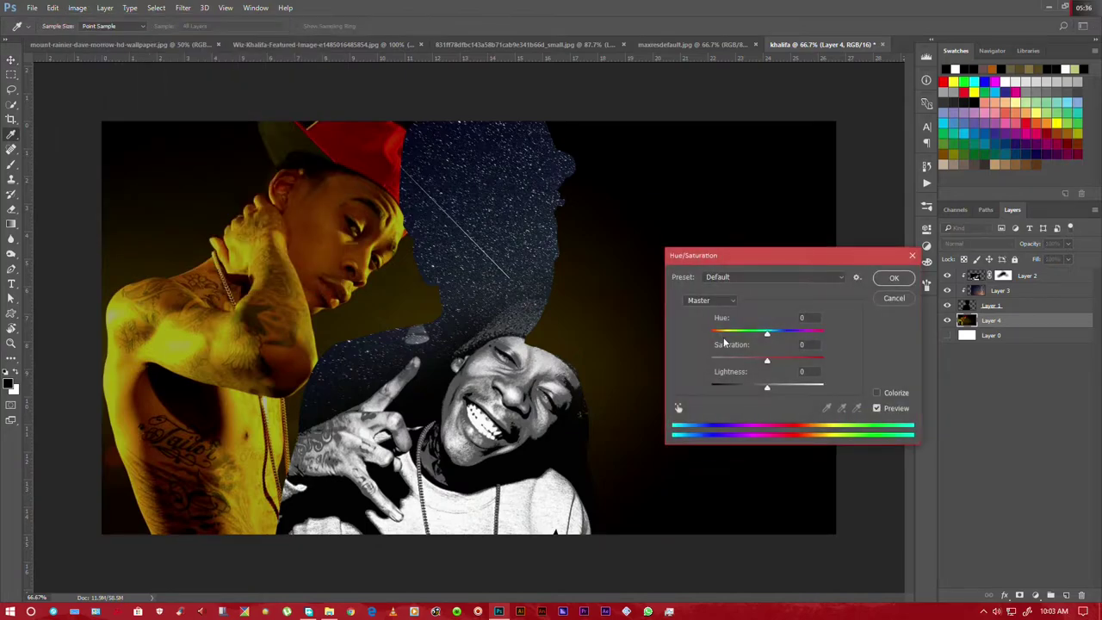
{"action": "left_click_drag", "start_coordinate": [767, 357], "coordinate": [753, 385]}
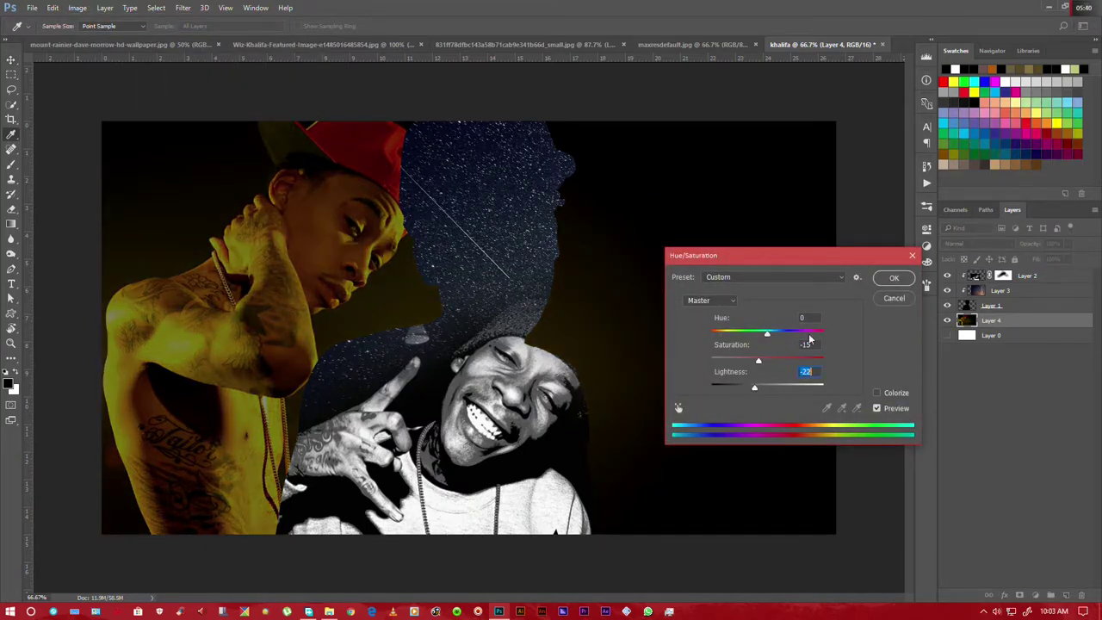
{"action": "left_click", "coordinate": [893, 277]}
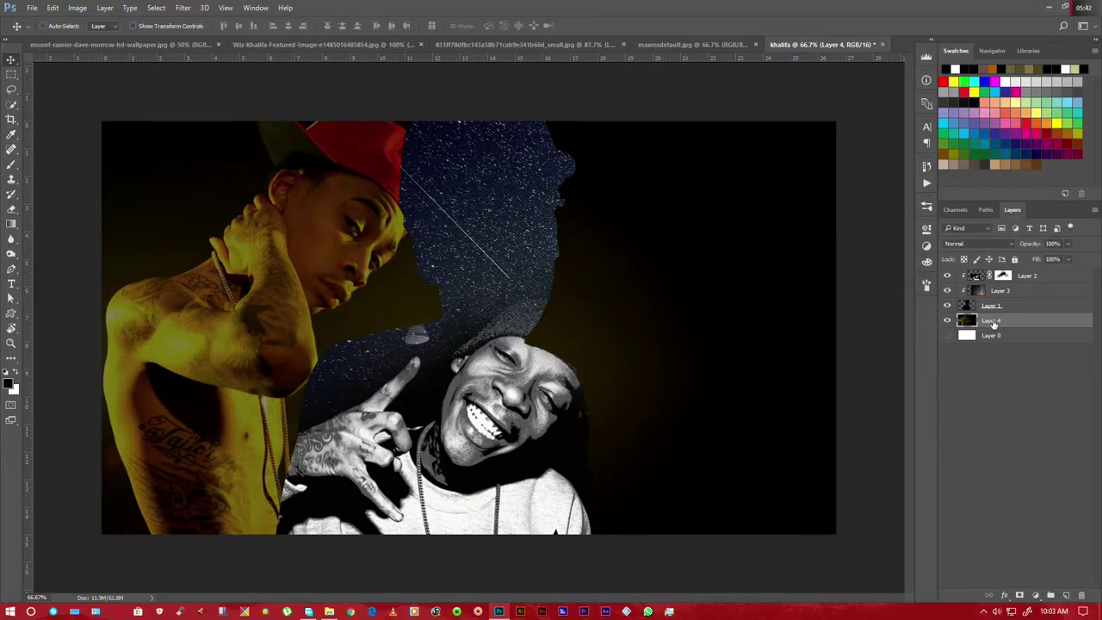
Try a Gaussian Blur and cancel it, then apply an 11 px Field Blur to Layer 4
{"action": "left_click", "coordinate": [183, 8]}
{"action": "mouse_move", "coordinate": [189, 135]}
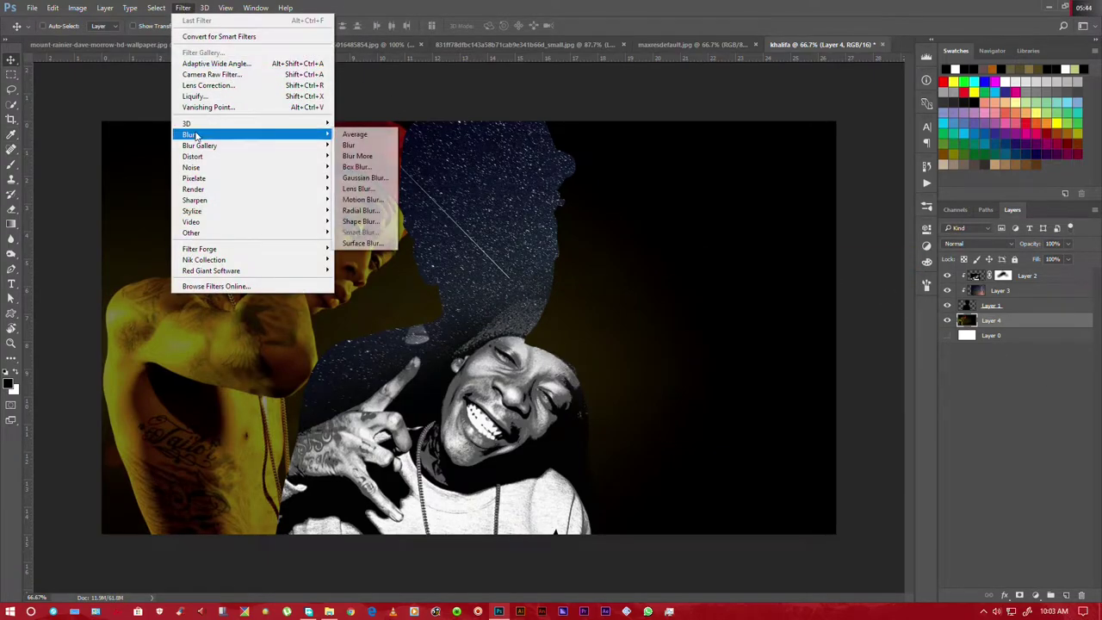
{"action": "left_click", "coordinate": [365, 177]}
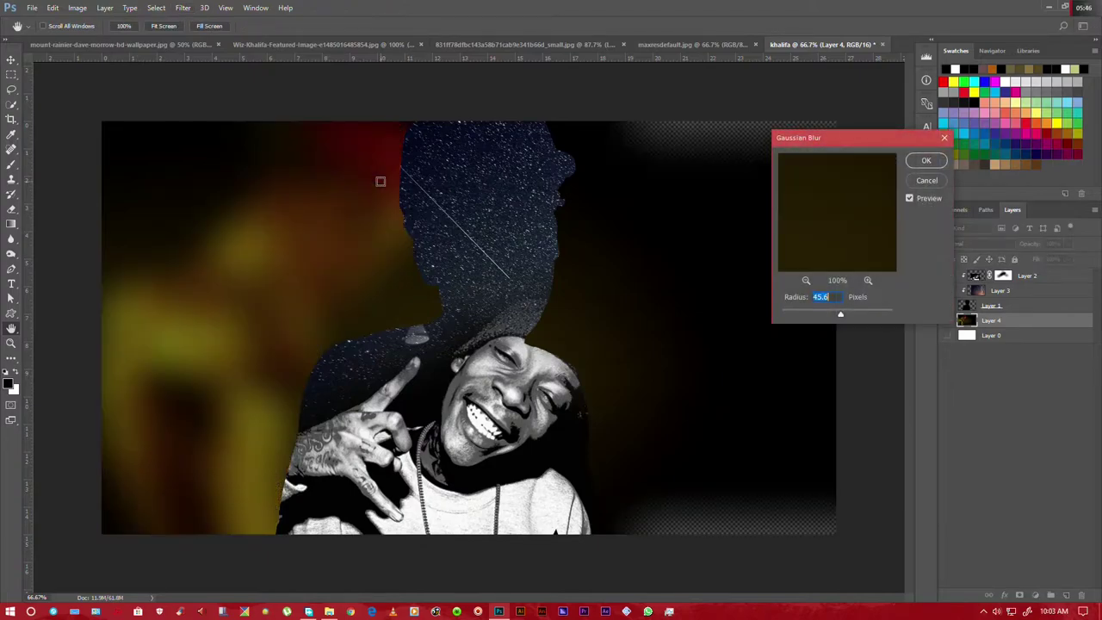
{"action": "left_click", "coordinate": [811, 317]}
{"action": "left_click_drag", "start_coordinate": [817, 317], "coordinate": [818, 316]}
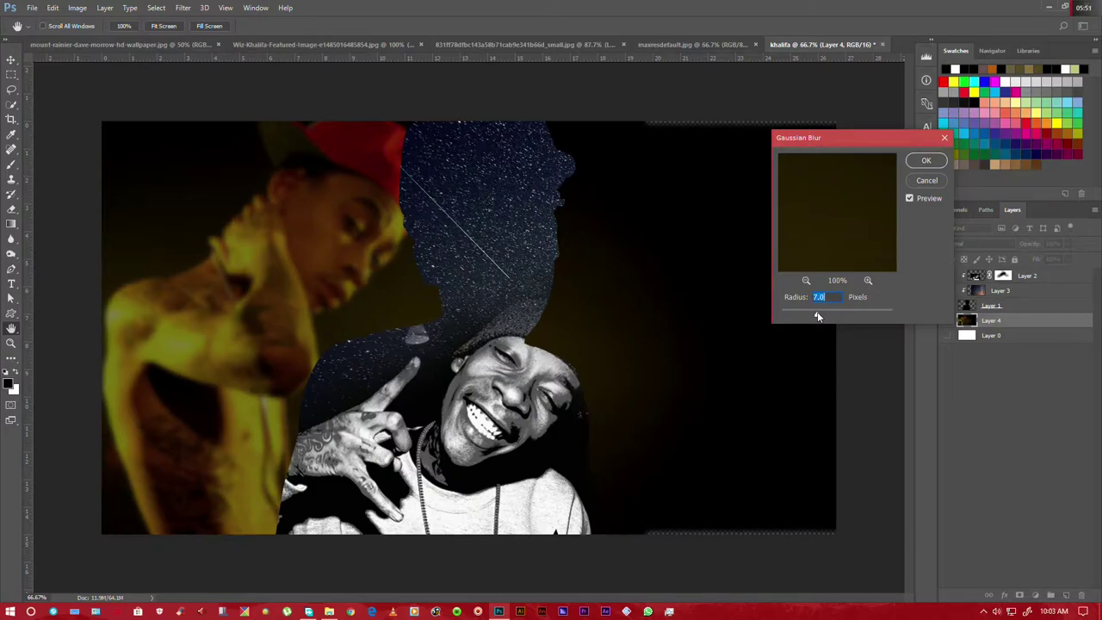
{"action": "left_click", "coordinate": [925, 182]}
{"action": "left_click", "coordinate": [183, 8]}
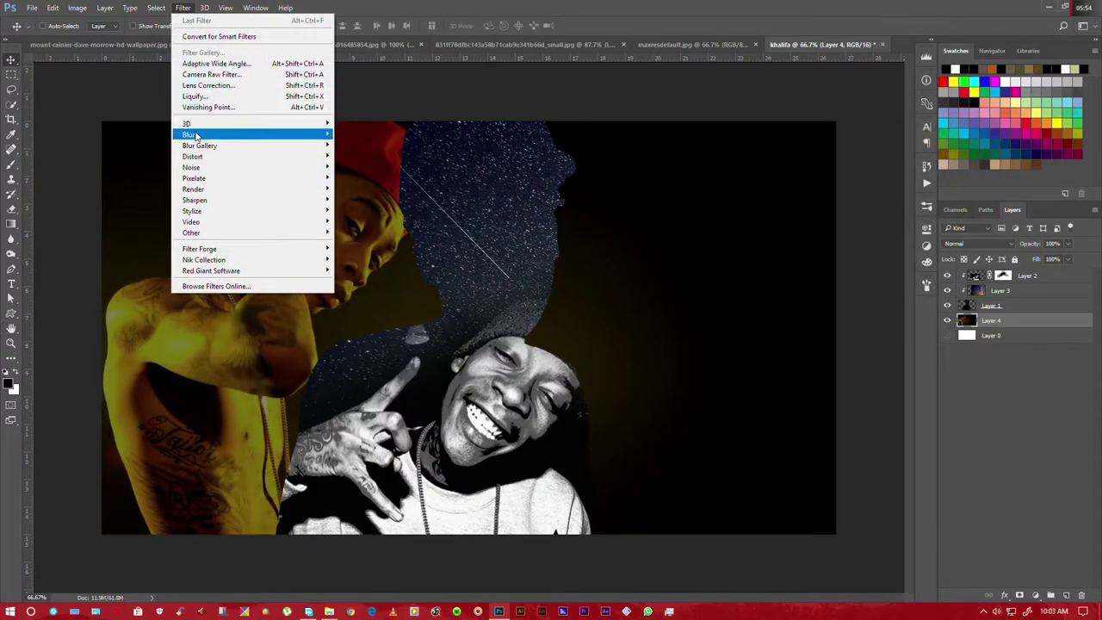
{"action": "mouse_move", "coordinate": [200, 145]}
{"action": "left_click", "coordinate": [361, 146]}
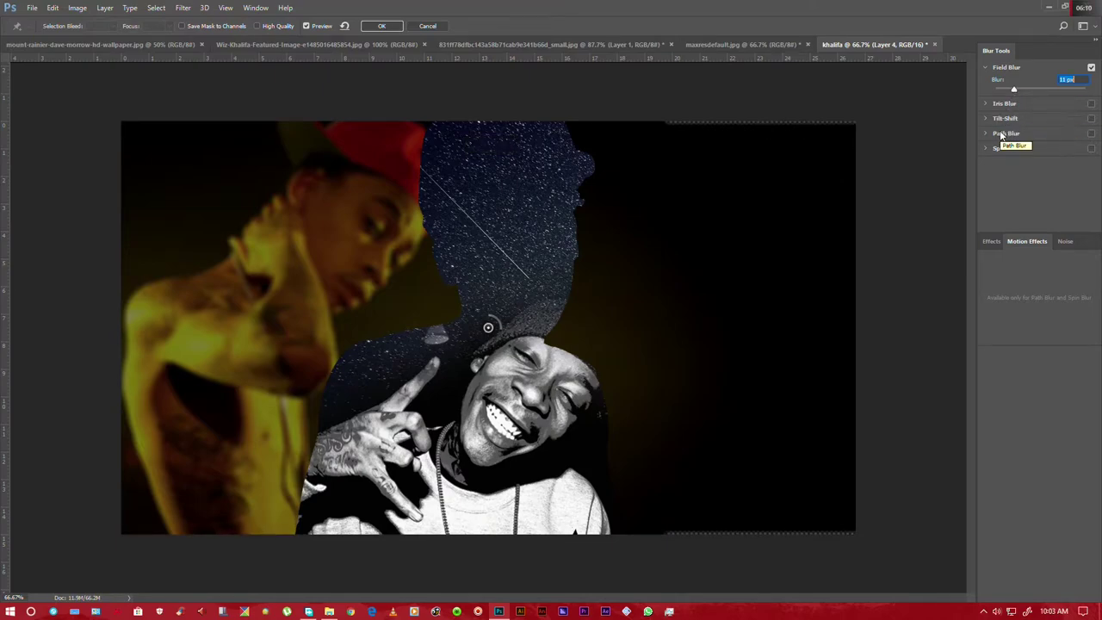
{"action": "left_click", "coordinate": [379, 28]}
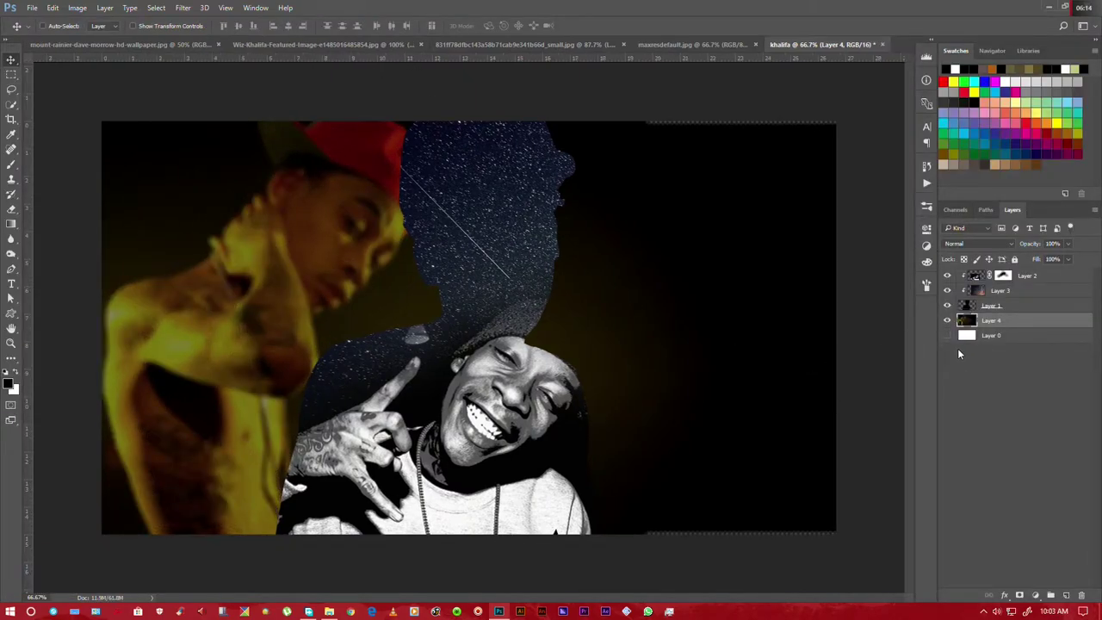
Shift the starry-sky Layer 3 left so the Milky Way band runs through the silhouette's head
{"action": "left_click", "coordinate": [999, 292]}
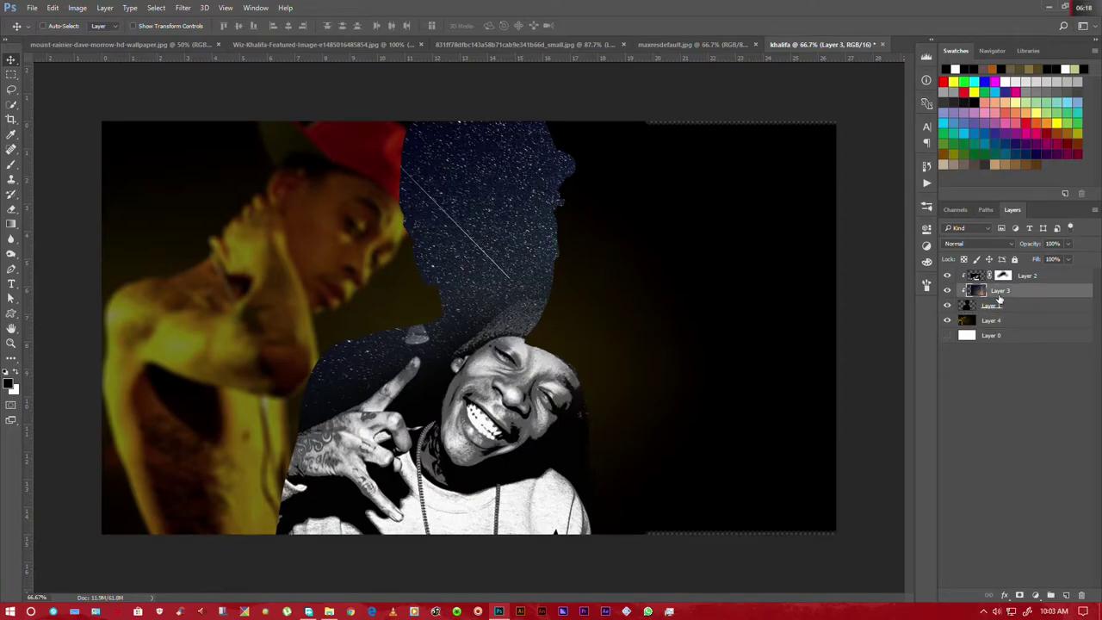
{"action": "left_click_drag", "start_coordinate": [506, 206], "coordinate": [349, 207]}
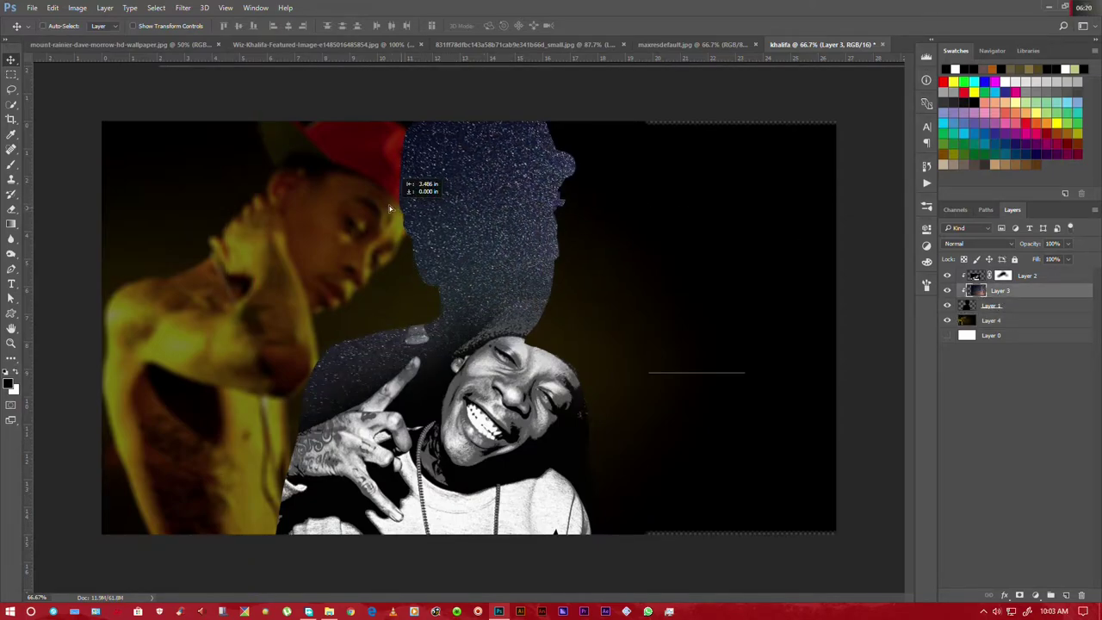
{"action": "left_click_drag", "start_coordinate": [349, 207], "coordinate": [239, 197]}
{"action": "left_click_drag", "start_coordinate": [473, 250], "coordinate": [487, 208]}
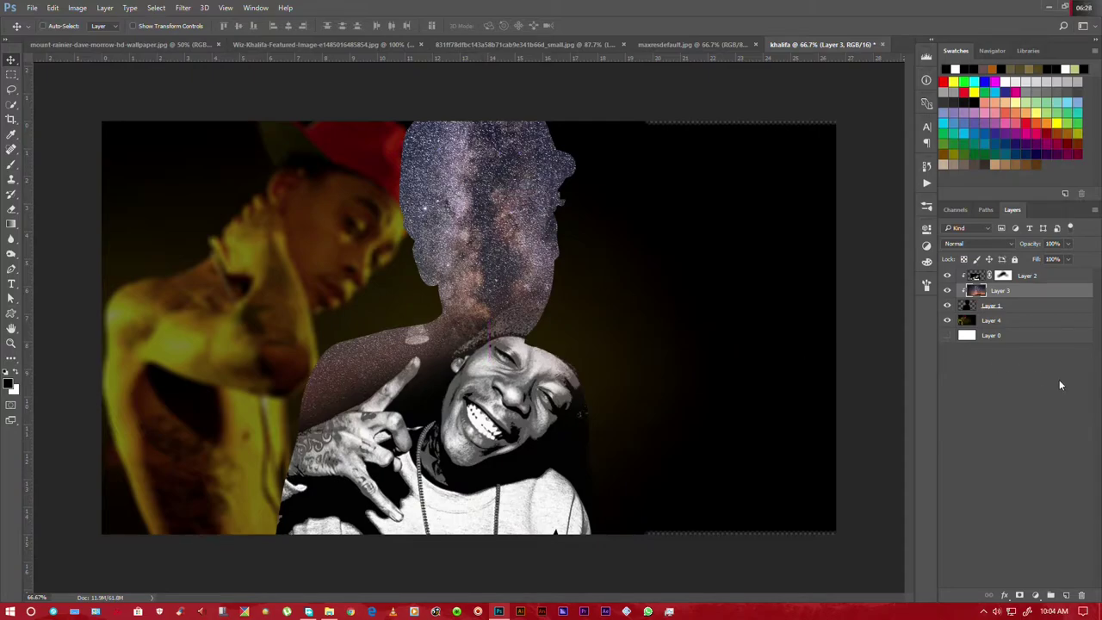
{"action": "left_click", "coordinate": [1003, 276]}
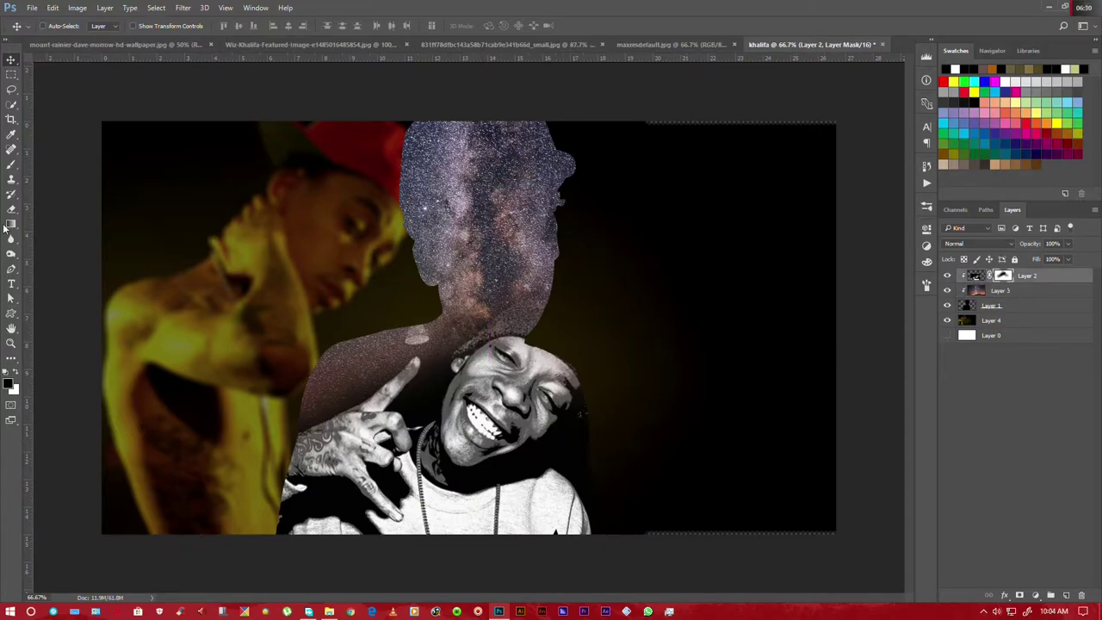
Paint white on Layer 2's mask to reveal more shoulder beside the raised hand
{"action": "left_click", "coordinate": [12, 164]}
{"action": "key", "text": "x"}
{"action": "mouse_move", "coordinate": [300, 433]}
{"action": "left_mouse_down"}
{"action": "mouse_move", "coordinate": [305, 408]}
{"action": "mouse_move", "coordinate": [353, 388]}
{"action": "mouse_move", "coordinate": [396, 411]}
{"action": "mouse_move", "coordinate": [319, 369]}
{"action": "mouse_move", "coordinate": [450, 397]}
{"action": "left_mouse_up"}
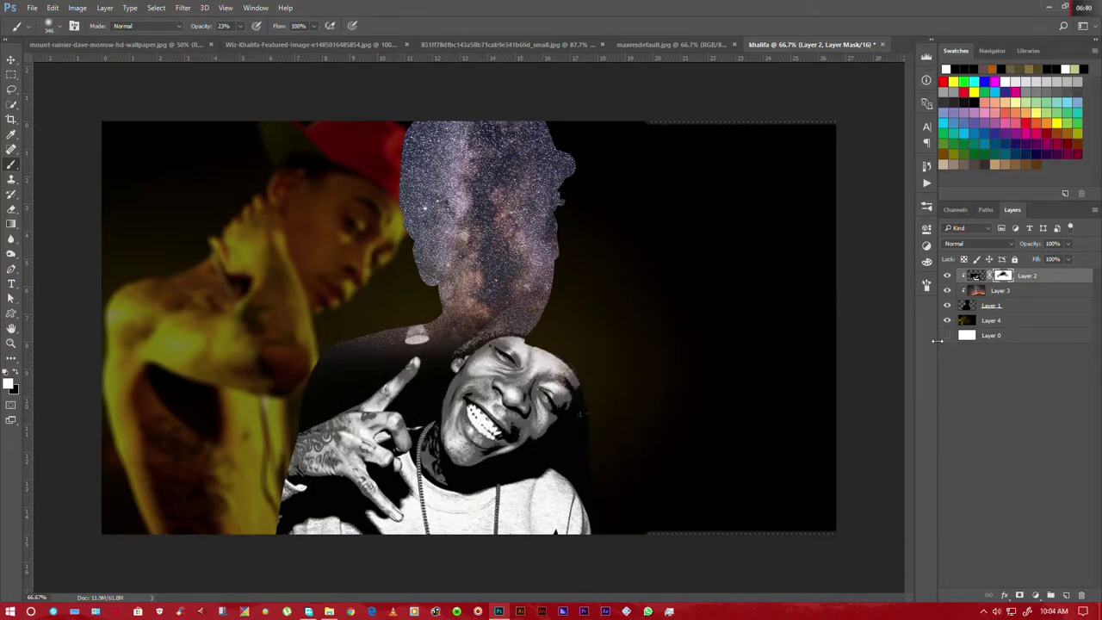
{"action": "left_click", "coordinate": [11, 58]}
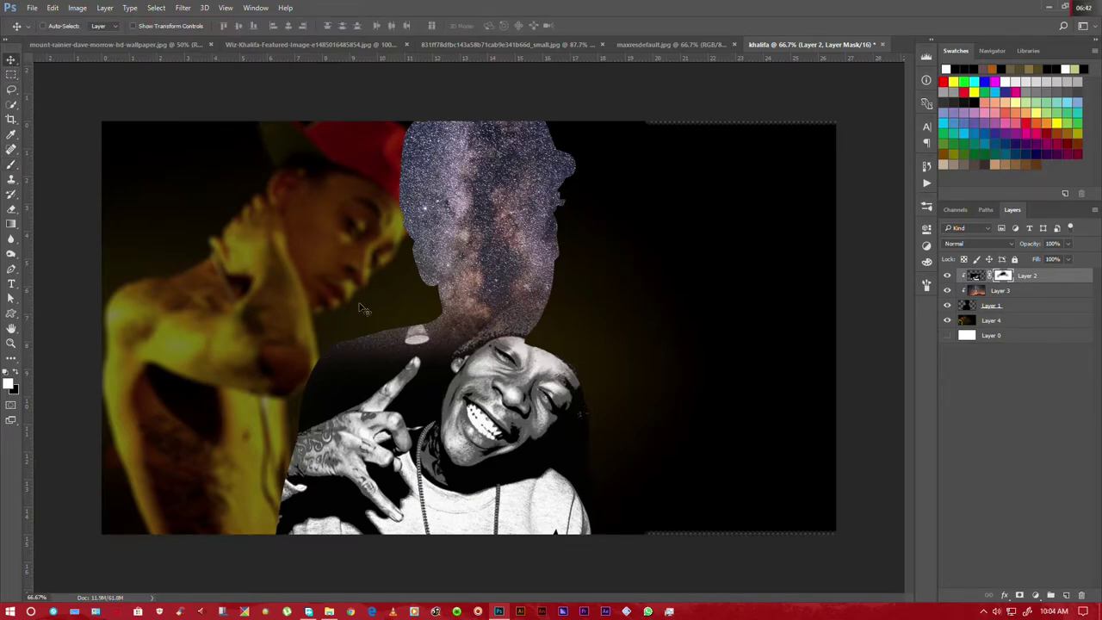
{"action": "left_click", "coordinate": [989, 323]}
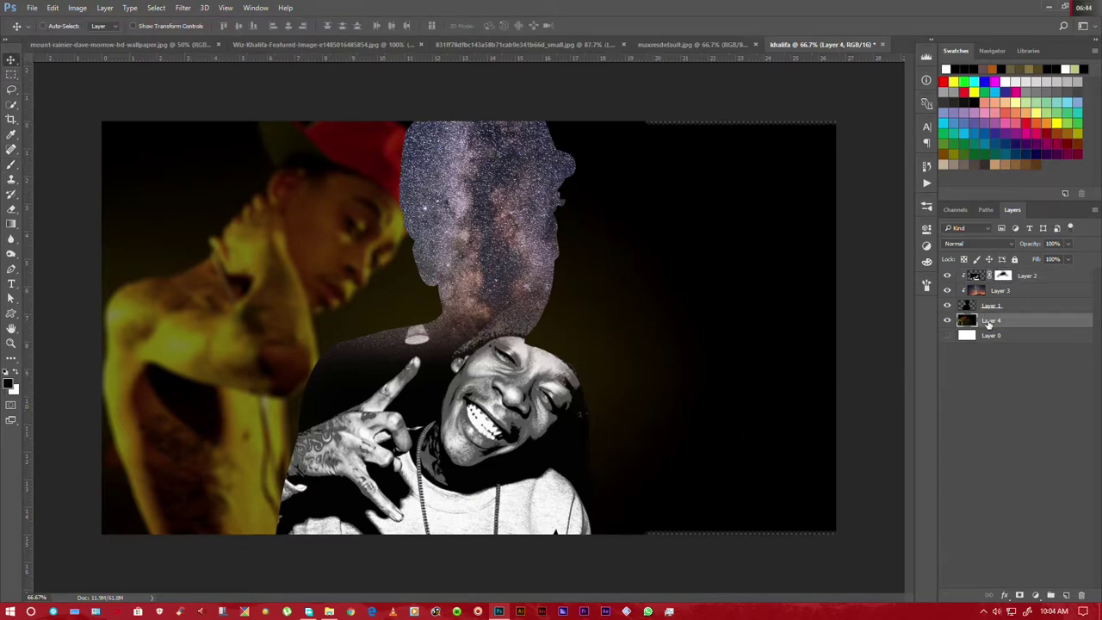
Add a new Layer 5 and choose a large soft round brush at 23% opacity
{"action": "left_click", "coordinate": [1066, 596]}
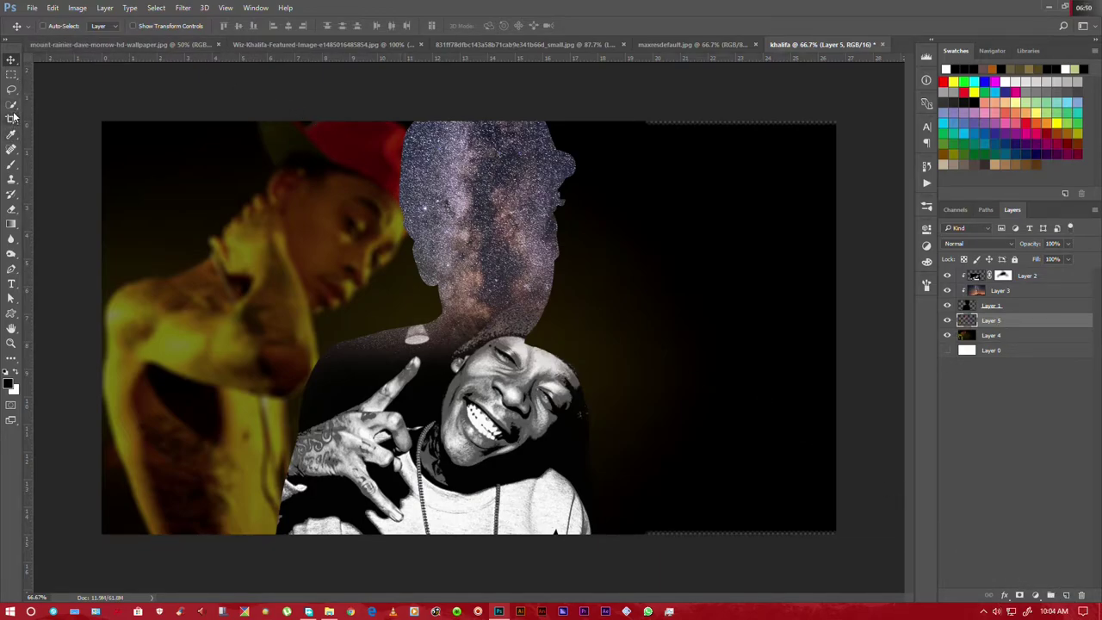
{"action": "left_click", "coordinate": [13, 164]}
{"action": "left_click", "coordinate": [60, 27]}
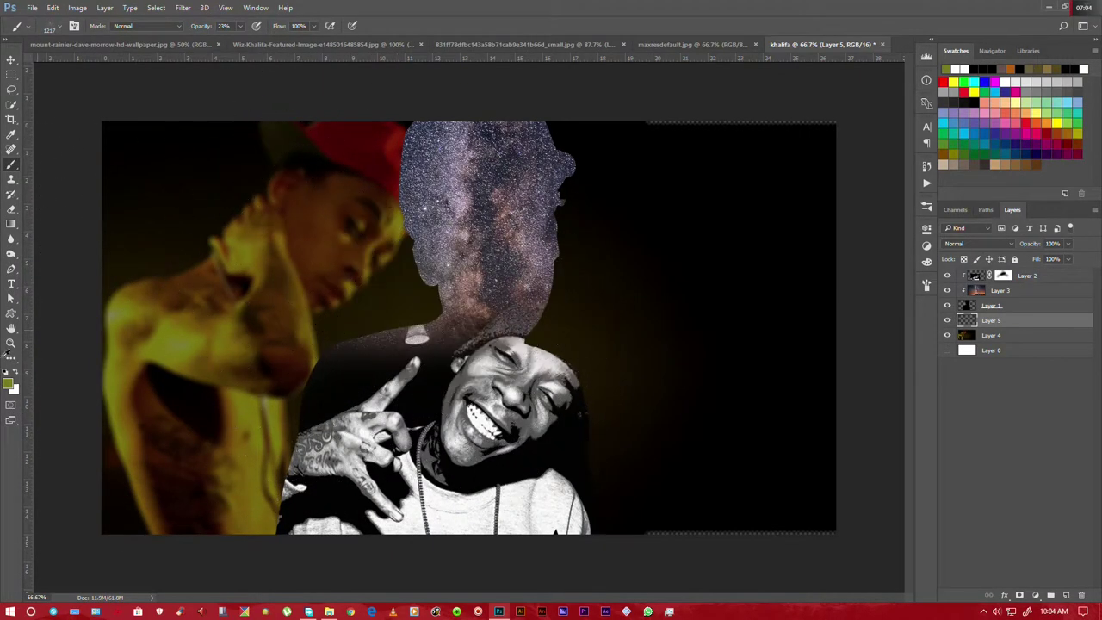
{"action": "left_click", "coordinate": [58, 26]}
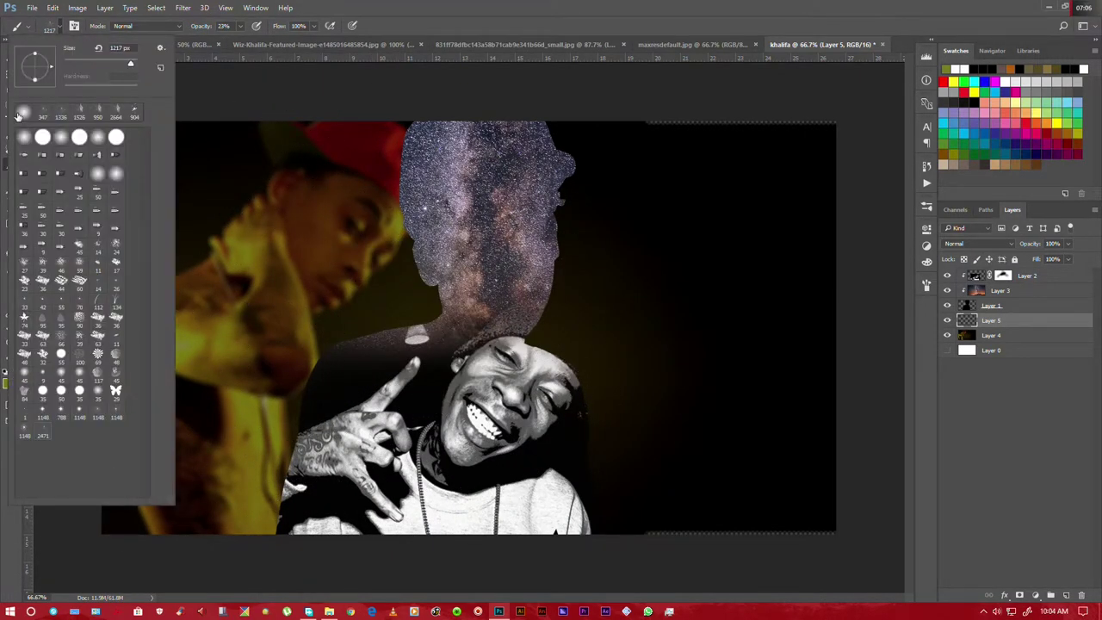
{"action": "double_click", "coordinate": [25, 138]}
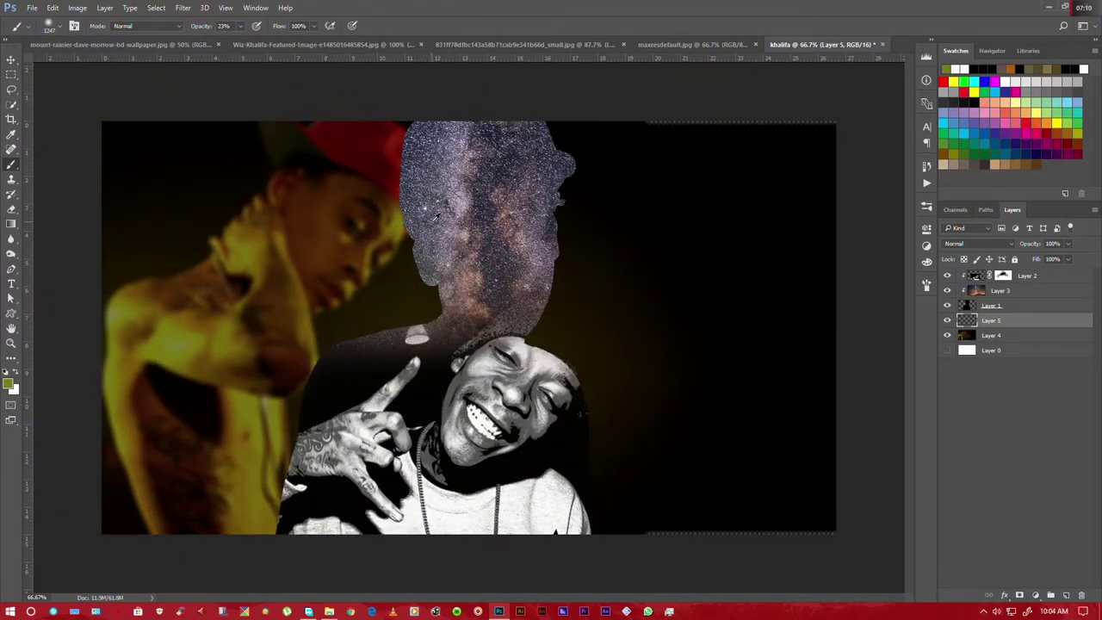
{"action": "left_click", "coordinate": [424, 175]}
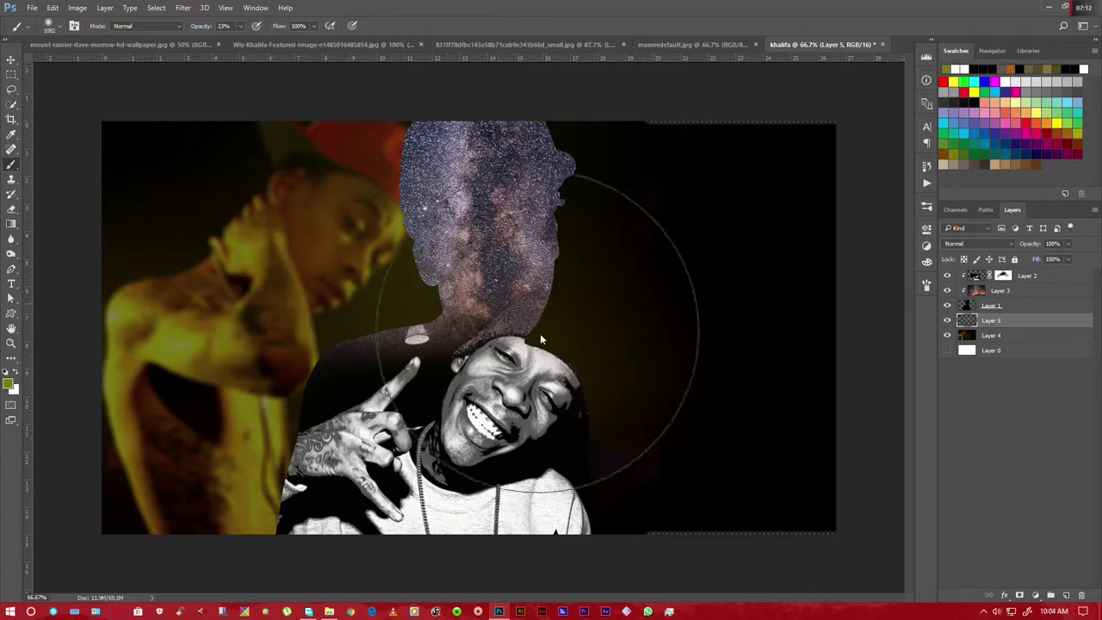
{"action": "key", "text": "ctrl+z"}
Paint a soft pale olive glow around the galaxy head and over the red cap
{"action": "left_click", "coordinate": [8, 385]}
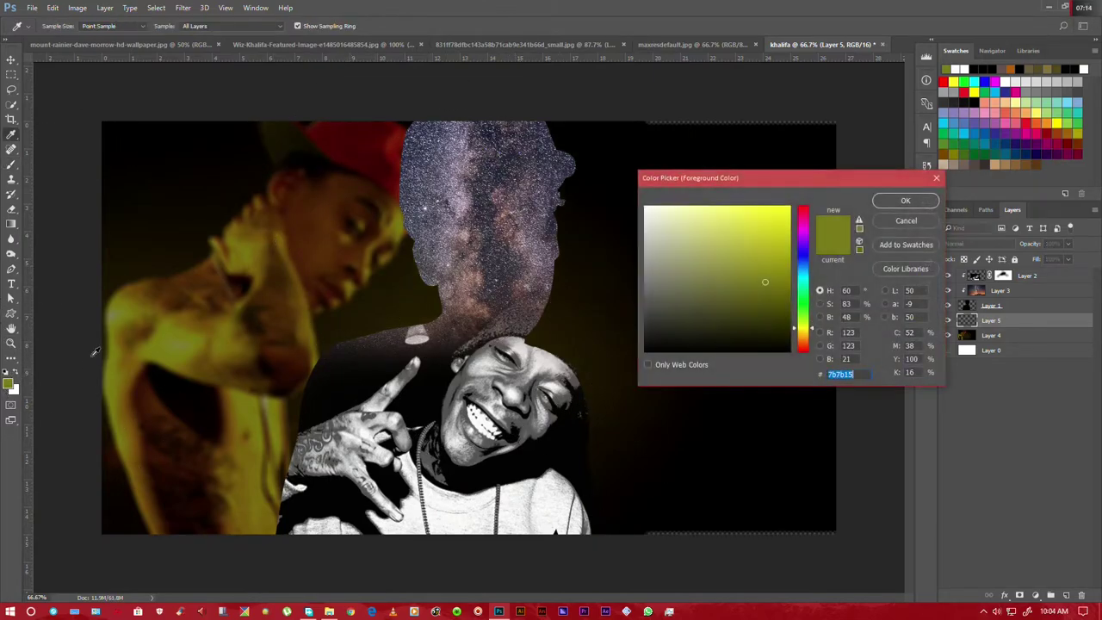
{"action": "left_click", "coordinate": [904, 200]}
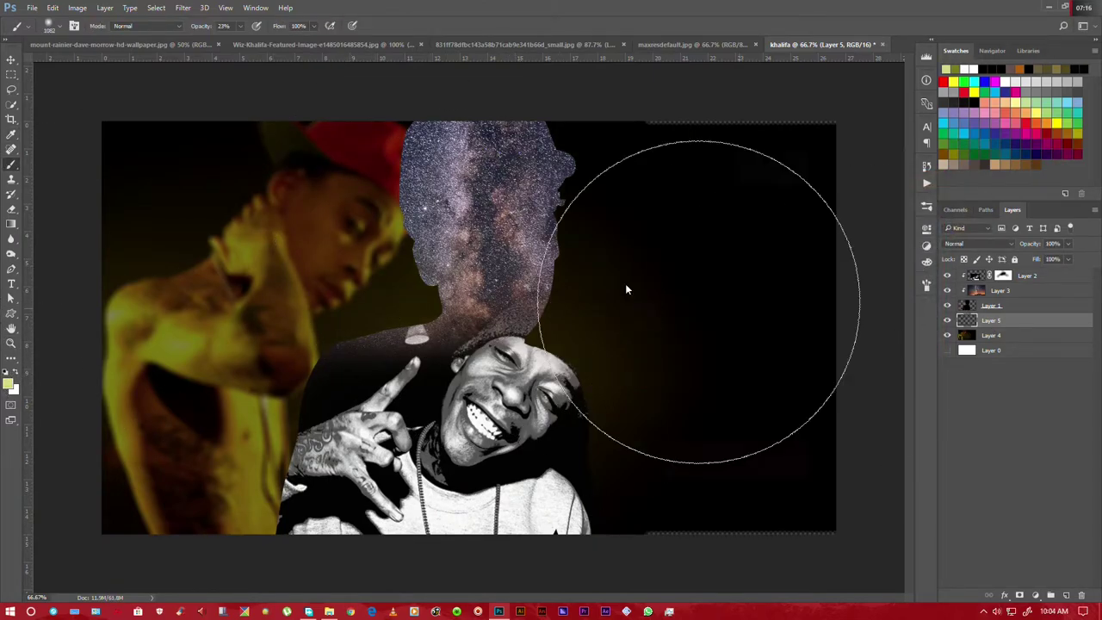
{"action": "left_click_drag", "start_coordinate": [460, 192], "coordinate": [481, 181]}
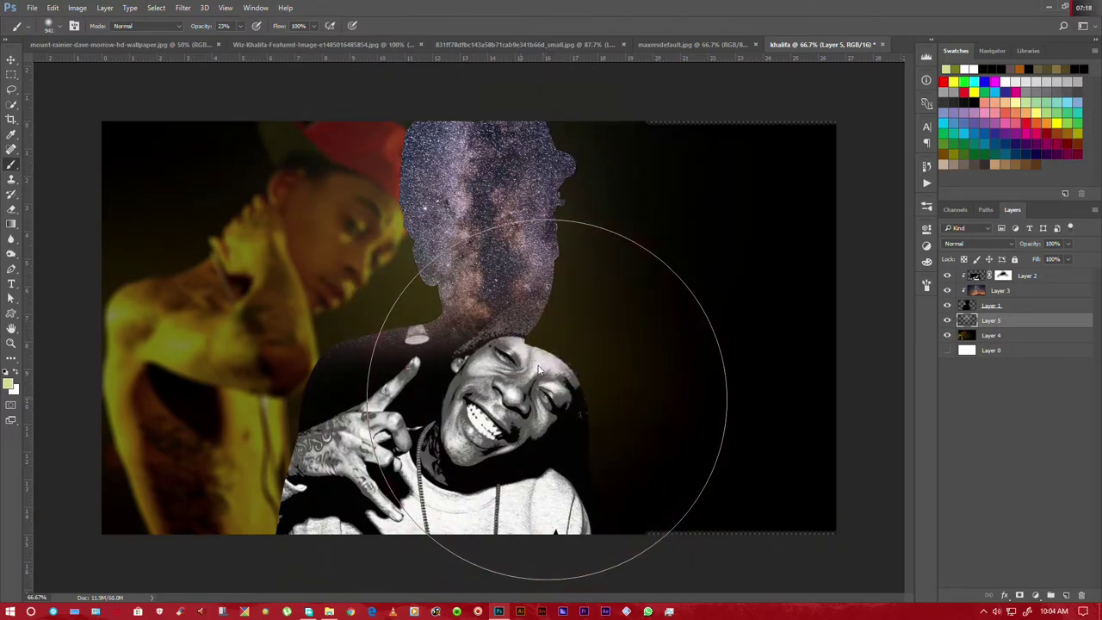
{"action": "right_click", "coordinate": [550, 475], "text": "alt"}
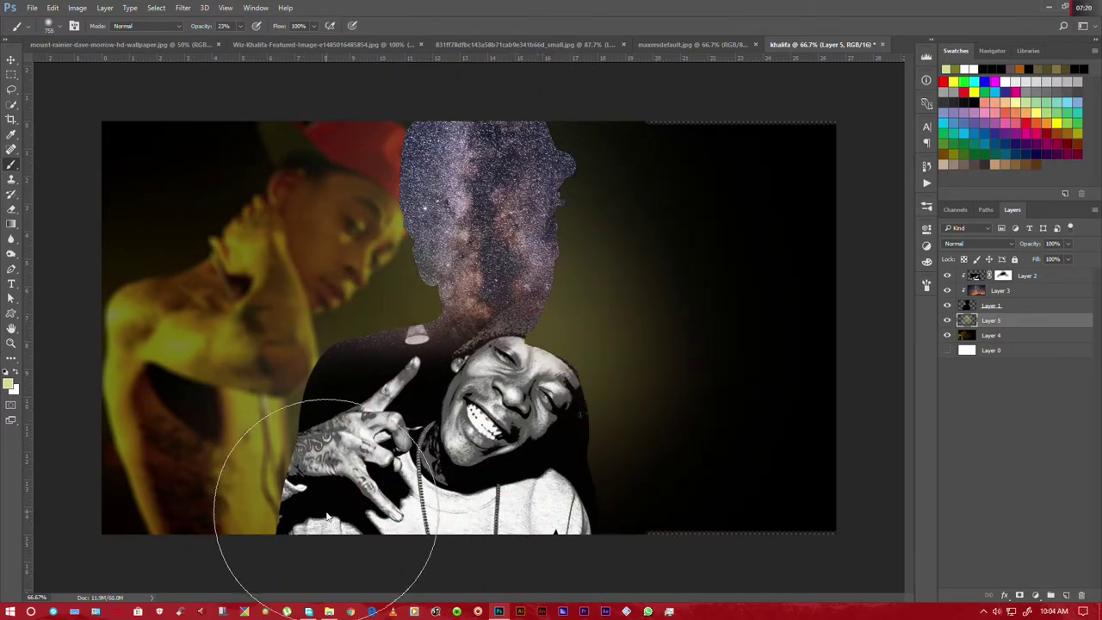
{"action": "left_click_drag", "start_coordinate": [346, 109], "coordinate": [405, 138]}
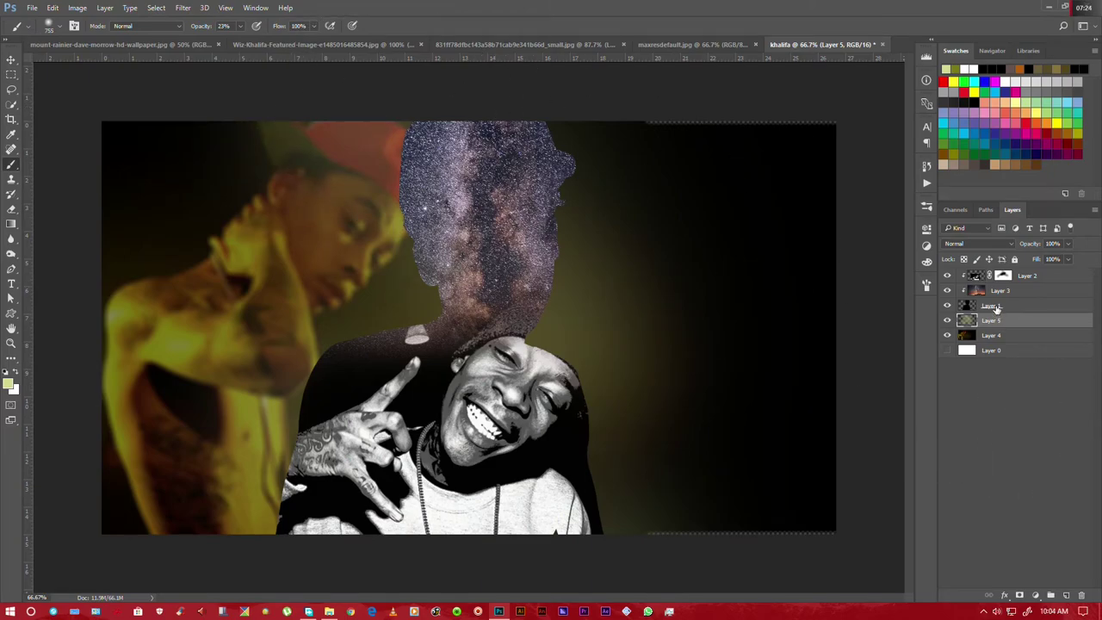
Bring up Hue/Saturation for Layer 4
{"action": "left_click", "coordinate": [992, 334]}
{"action": "left_click", "coordinate": [77, 8]}
{"action": "left_click", "coordinate": [233, 95]}
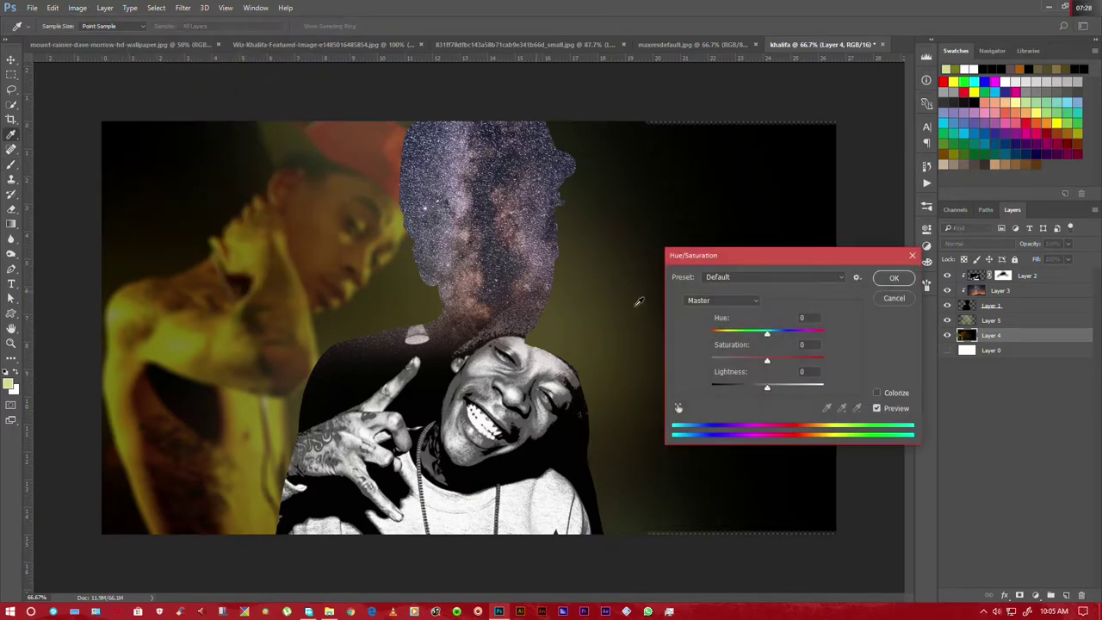
Set Layer 4's Hue/Saturation to Saturation +11 and Lightness −28
{"action": "left_click", "coordinate": [744, 388]}
{"action": "left_click_drag", "start_coordinate": [744, 389], "coordinate": [752, 390]}
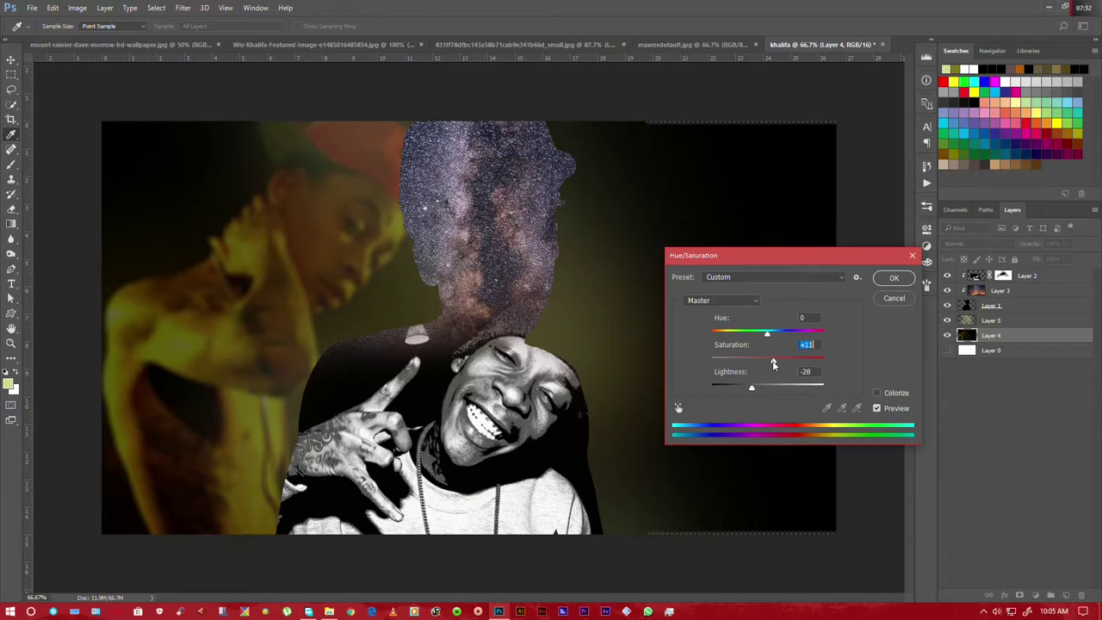
{"action": "left_click", "coordinate": [894, 277]}
Add a Curves 1 adjustment layer above Layer 2, bowing the curve upward to brighten the composite
{"action": "left_click", "coordinate": [1039, 277]}
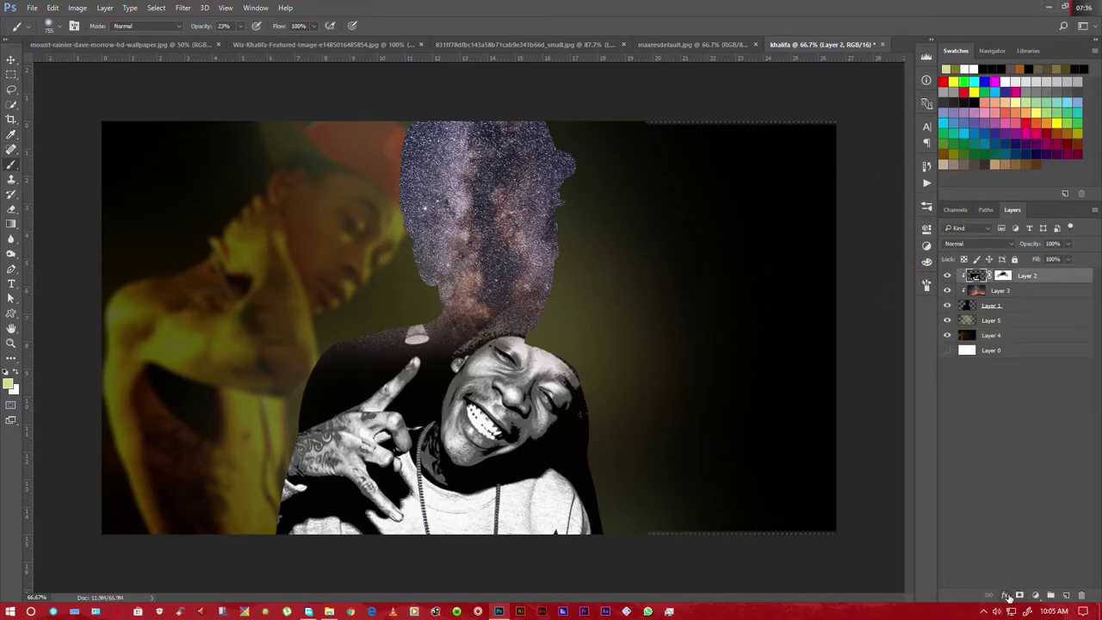
{"action": "left_click", "coordinate": [1034, 594]}
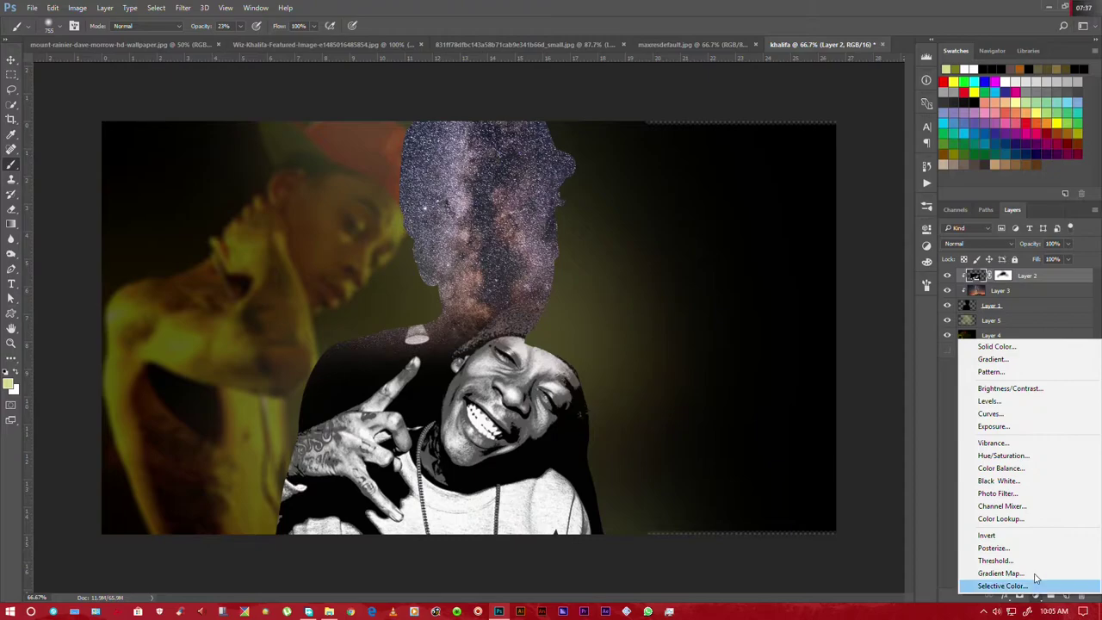
{"action": "left_click", "coordinate": [990, 414]}
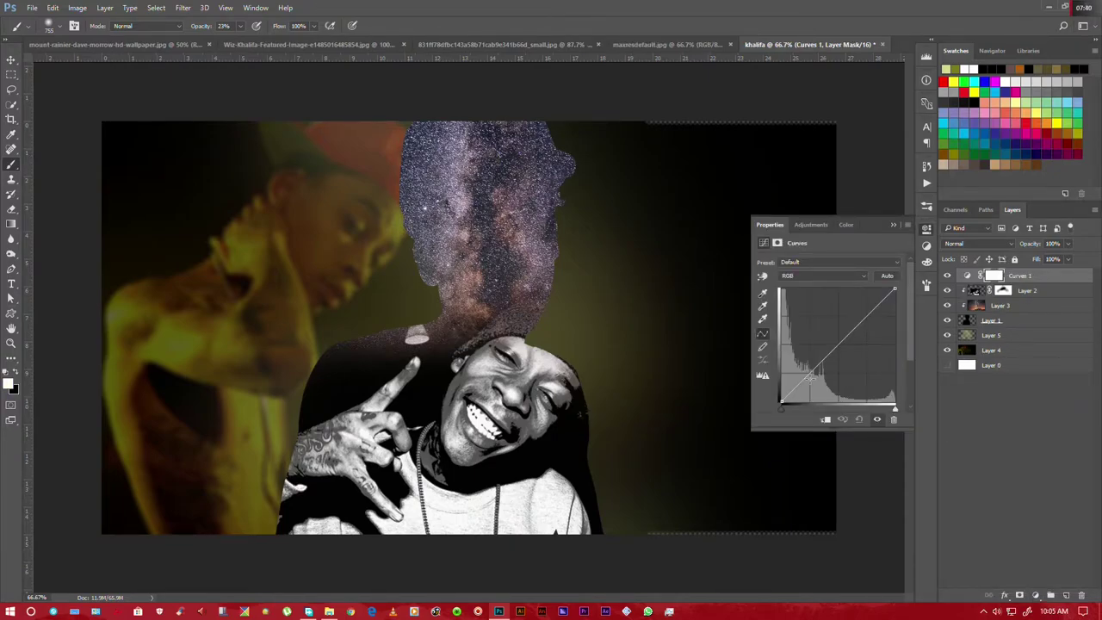
{"action": "left_click", "coordinate": [806, 376]}
{"action": "left_click_drag", "start_coordinate": [806, 376], "coordinate": [807, 383]}
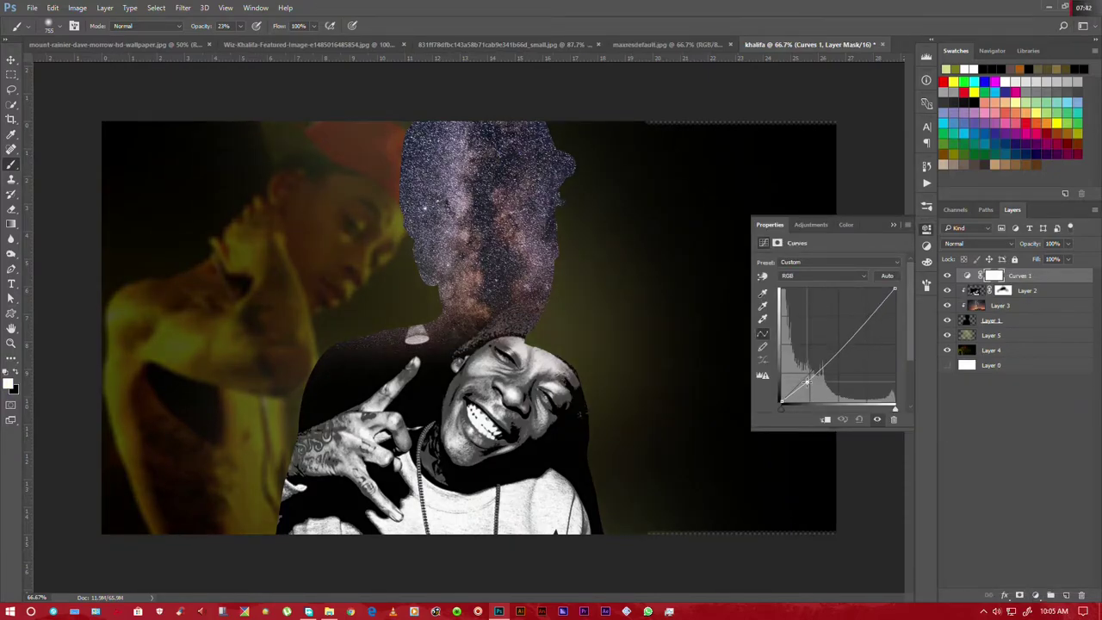
{"action": "mouse_move", "coordinate": [842, 349]}
{"action": "left_mouse_down"}
{"action": "mouse_move", "coordinate": [840, 334]}
{"action": "mouse_move", "coordinate": [879, 307]}
{"action": "left_mouse_up"}
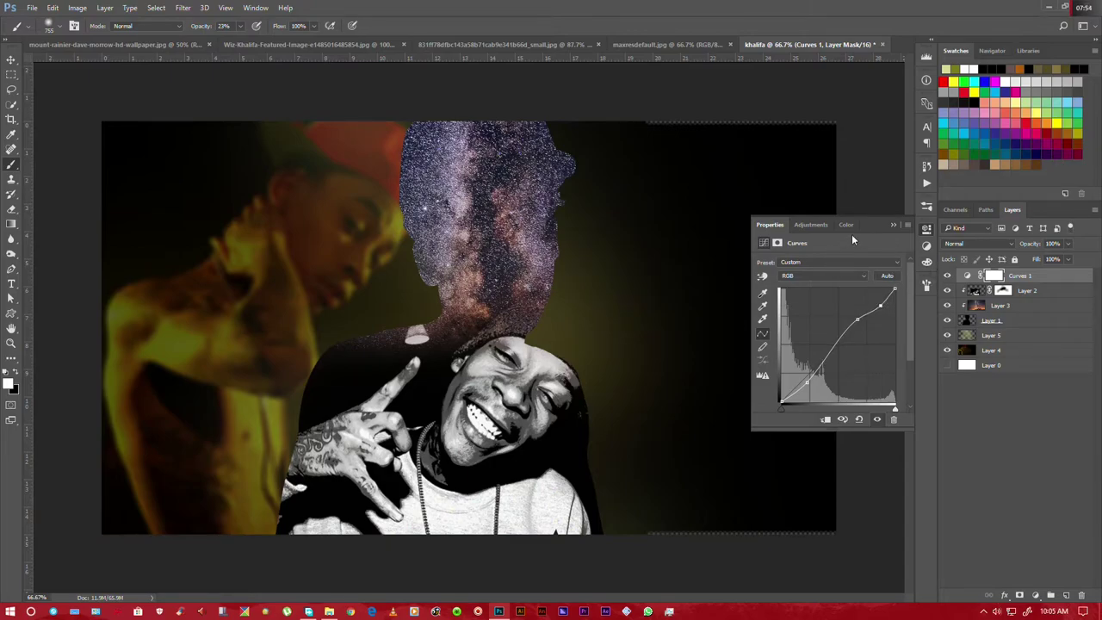
{"action": "left_click", "coordinate": [895, 226]}
{"action": "left_click", "coordinate": [986, 335]}
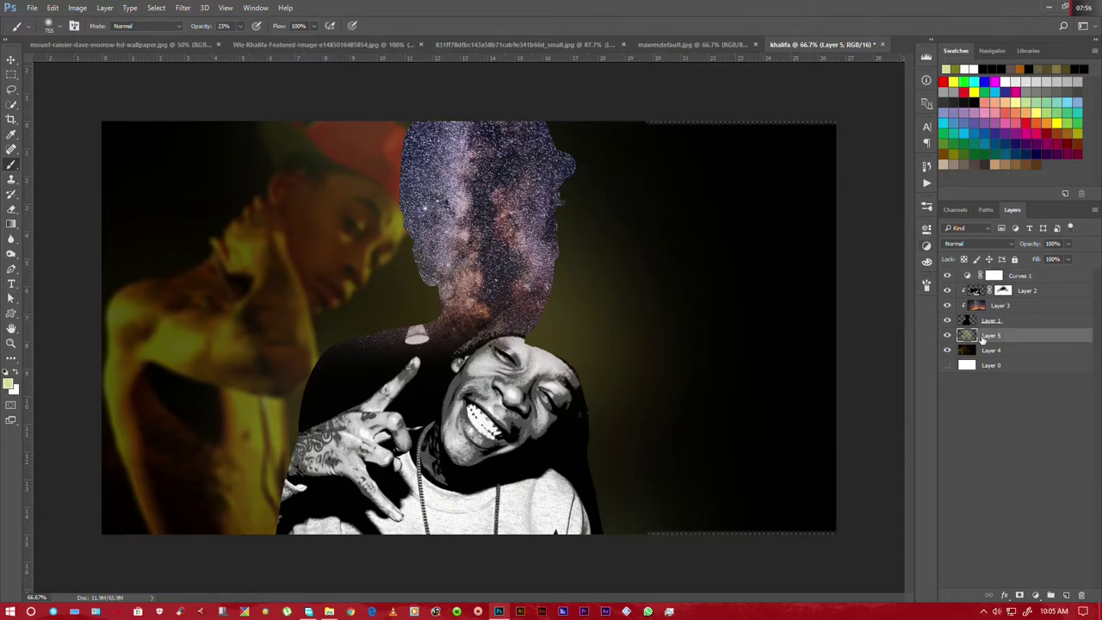
Dab extra olive glow on Layer 5 at the head's upper right, the shirt's lower right, and the neck
{"action": "left_click", "coordinate": [560, 206]}
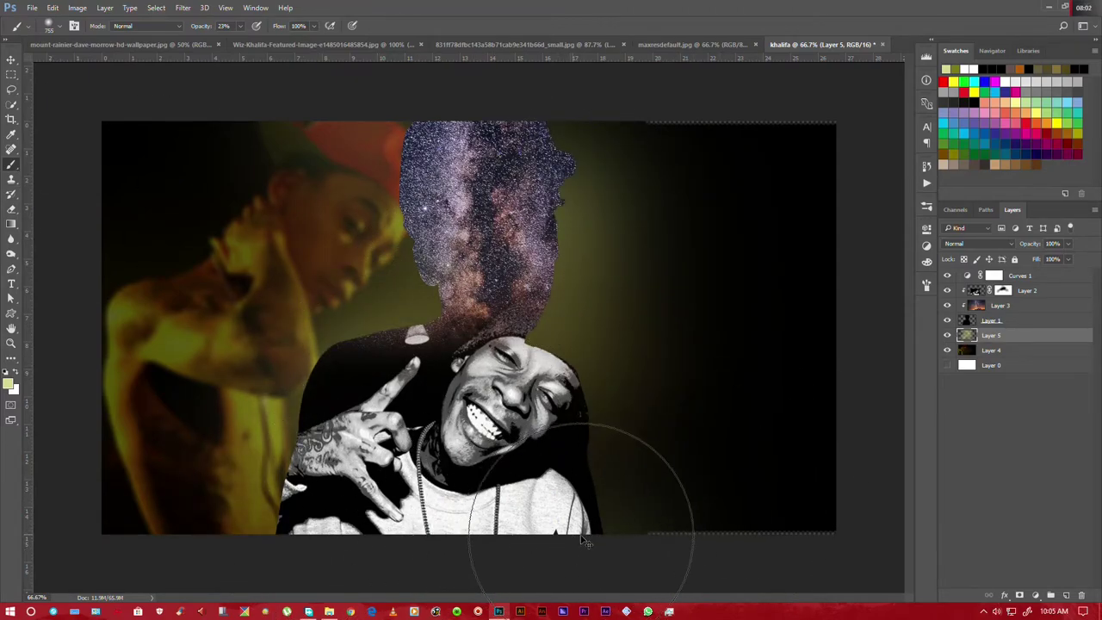
{"action": "left_click", "coordinate": [634, 538]}
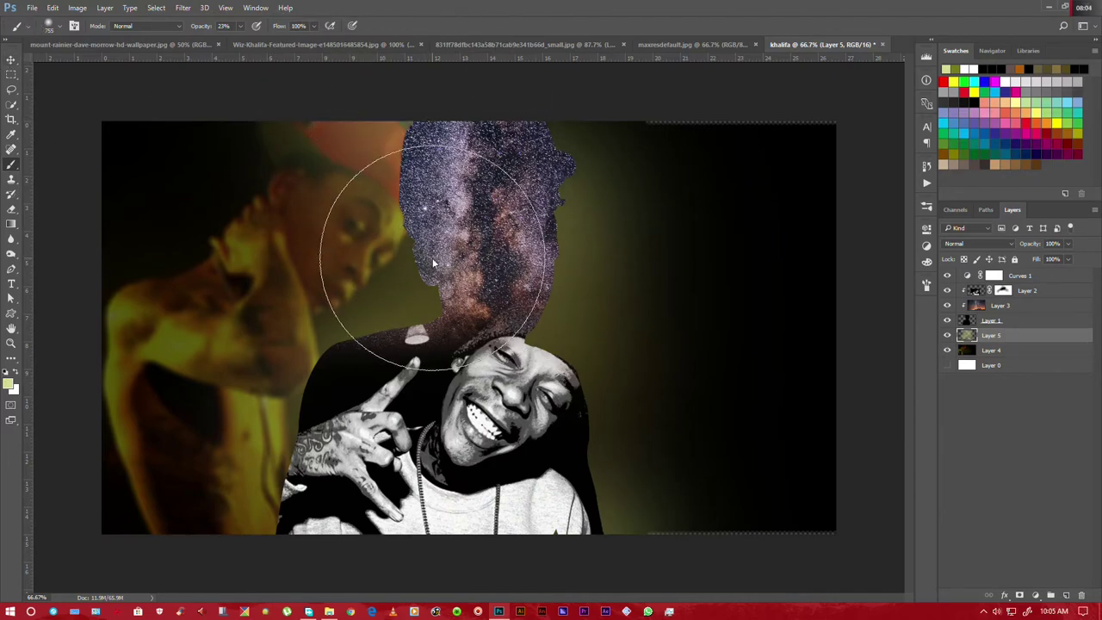
{"action": "left_click", "coordinate": [403, 350]}
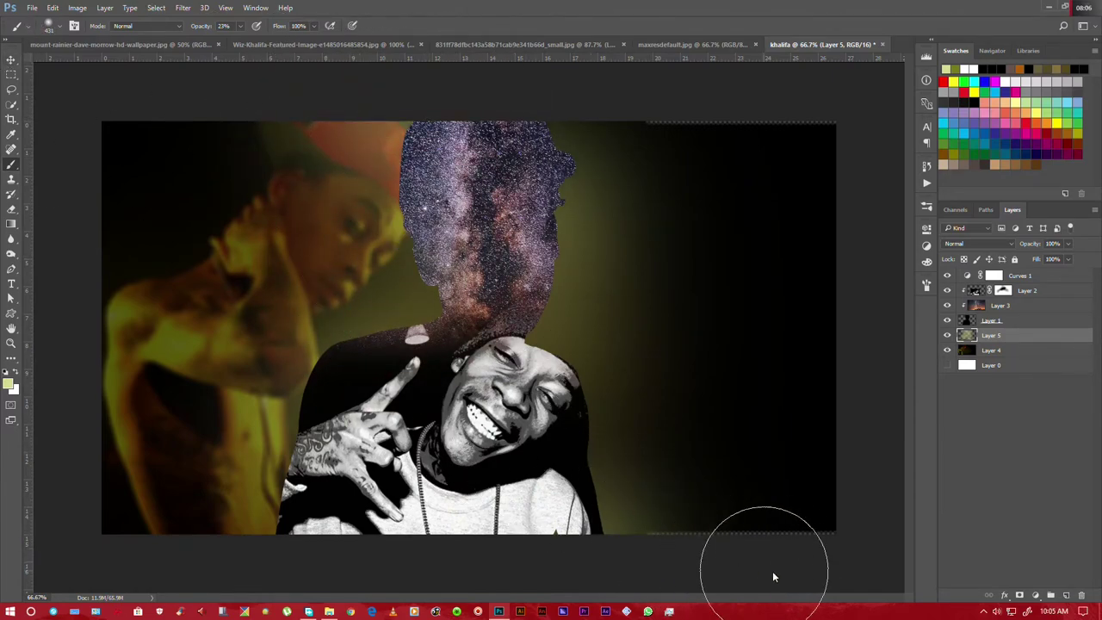
{"action": "left_click", "coordinate": [11, 60]}
{"action": "scroll", "coordinate": [381, 456], "scroll_direction": "down", "scroll_amount": 2}
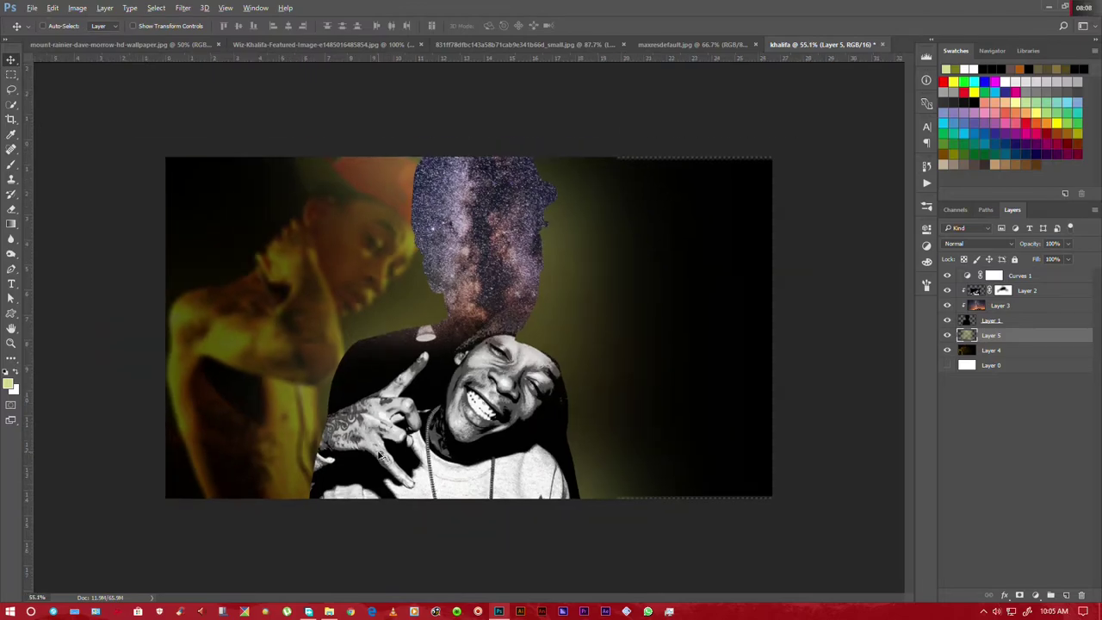
{"action": "scroll", "coordinate": [382, 456], "scroll_direction": "down", "scroll_amount": 1}
{"action": "scroll", "coordinate": [382, 456], "scroll_direction": "up", "scroll_amount": 1}
{"action": "scroll", "coordinate": [561, 453], "scroll_direction": "up", "scroll_amount": 1}
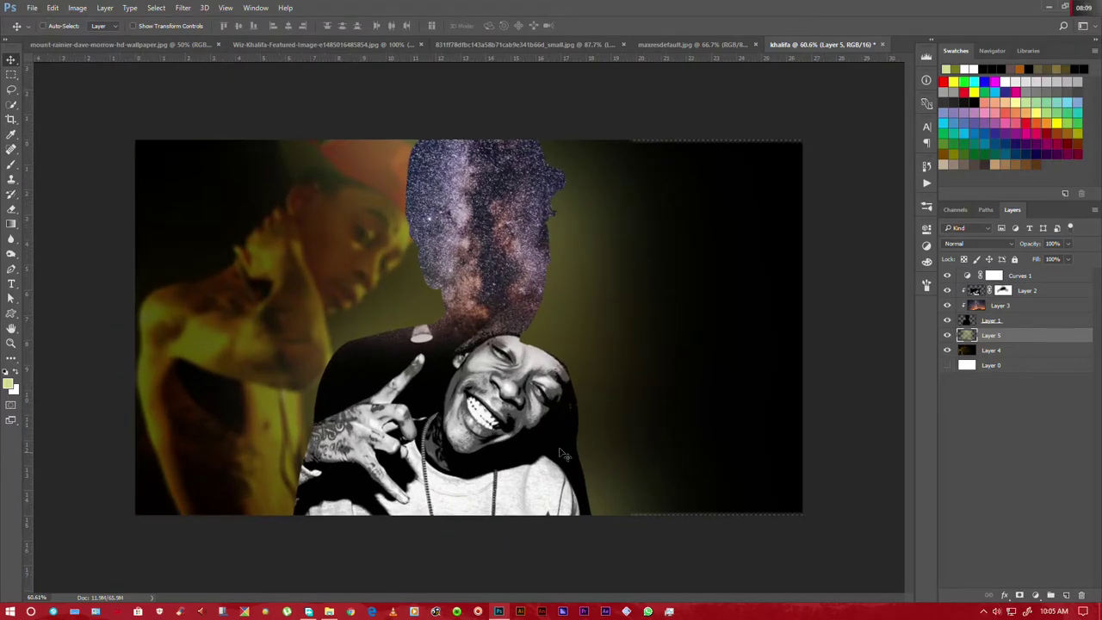
{"action": "left_click", "coordinate": [991, 350]}
Scale Layer 4's yellow portrait up to about 102% and commit the transform
{"action": "key", "text": "ctrl+t"}
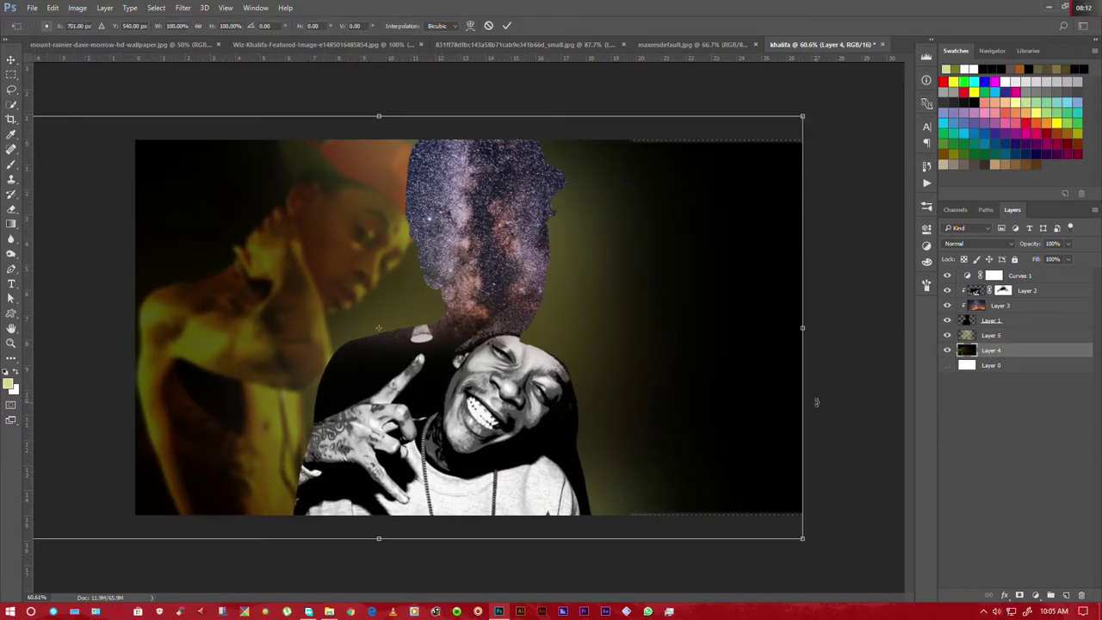
{"action": "left_click_drag", "start_coordinate": [802, 539], "coordinate": [811, 543]}
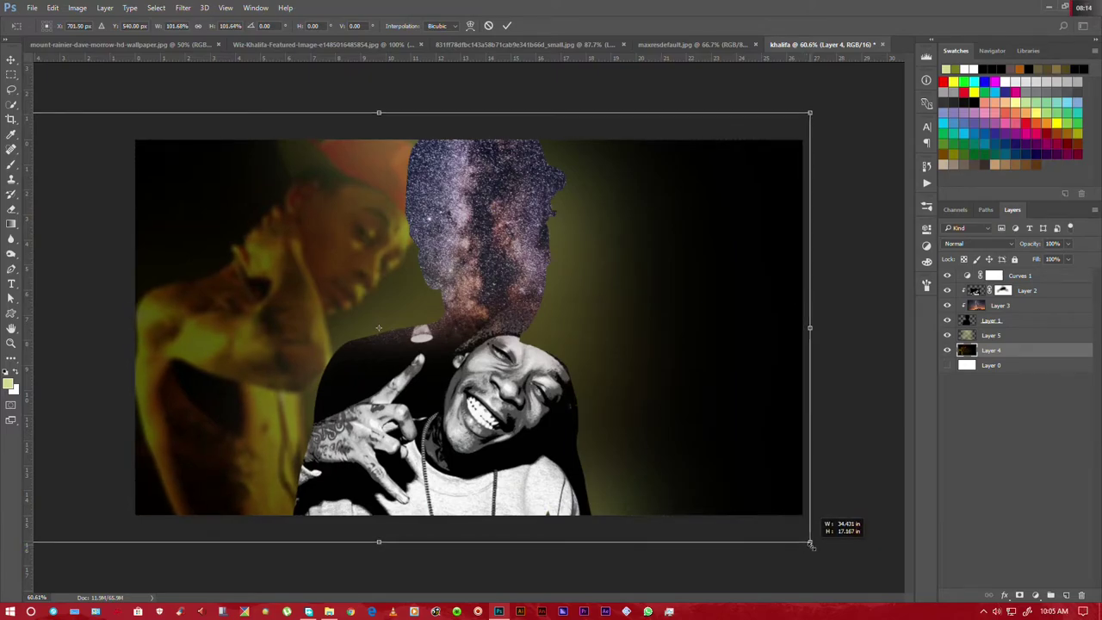
{"action": "left_click", "coordinate": [11, 60]}
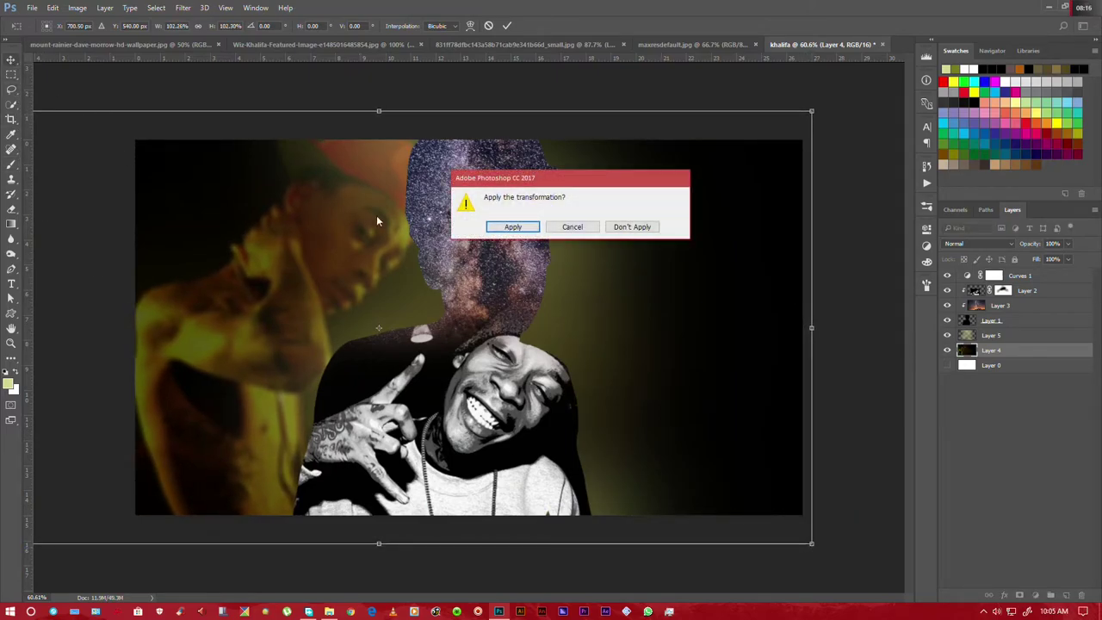
{"action": "key", "text": "Escape"}
{"action": "key", "text": "Return"}
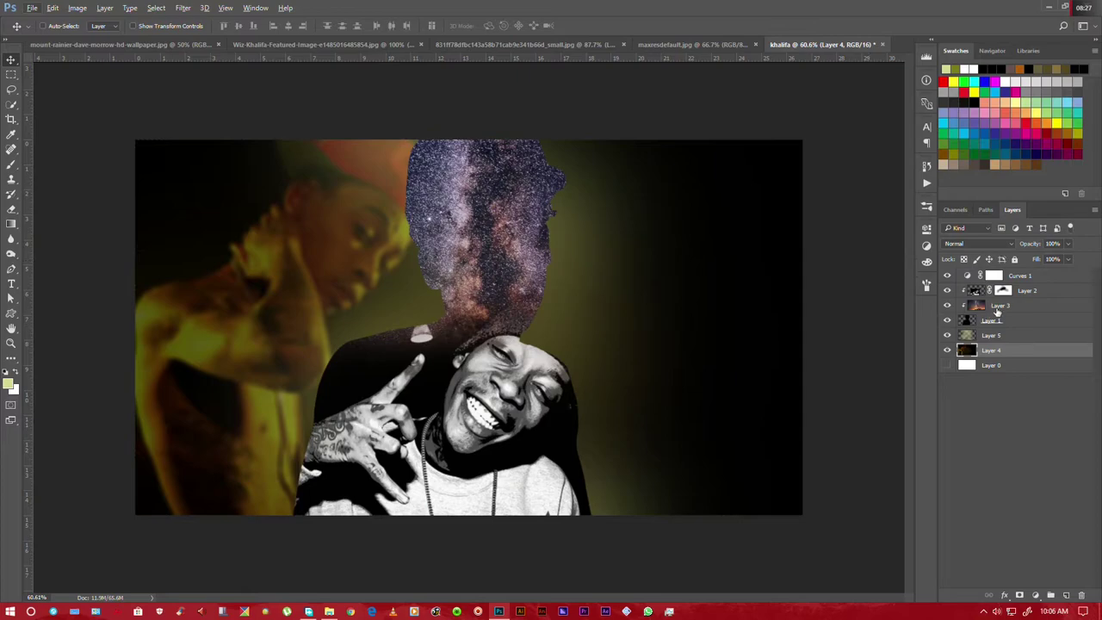
Append the 21 Smoke Brush set to the brush presets and pick a smoke brush tip
{"action": "left_click", "coordinate": [986, 322]}
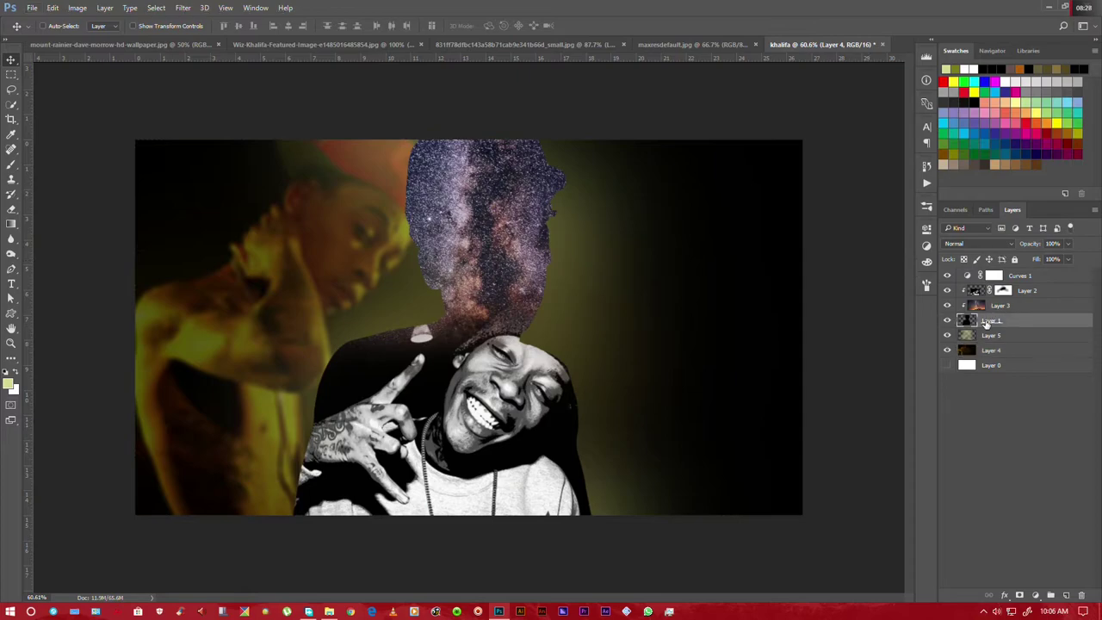
{"action": "left_click", "coordinate": [12, 168]}
{"action": "left_click", "coordinate": [62, 30]}
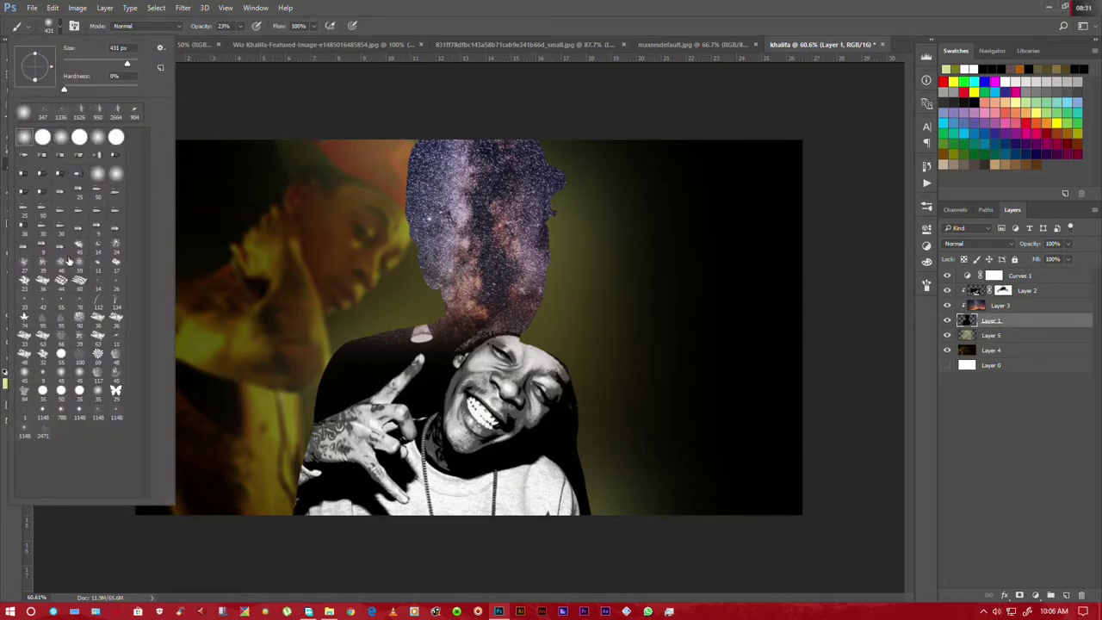
{"action": "left_click", "coordinate": [159, 49]}
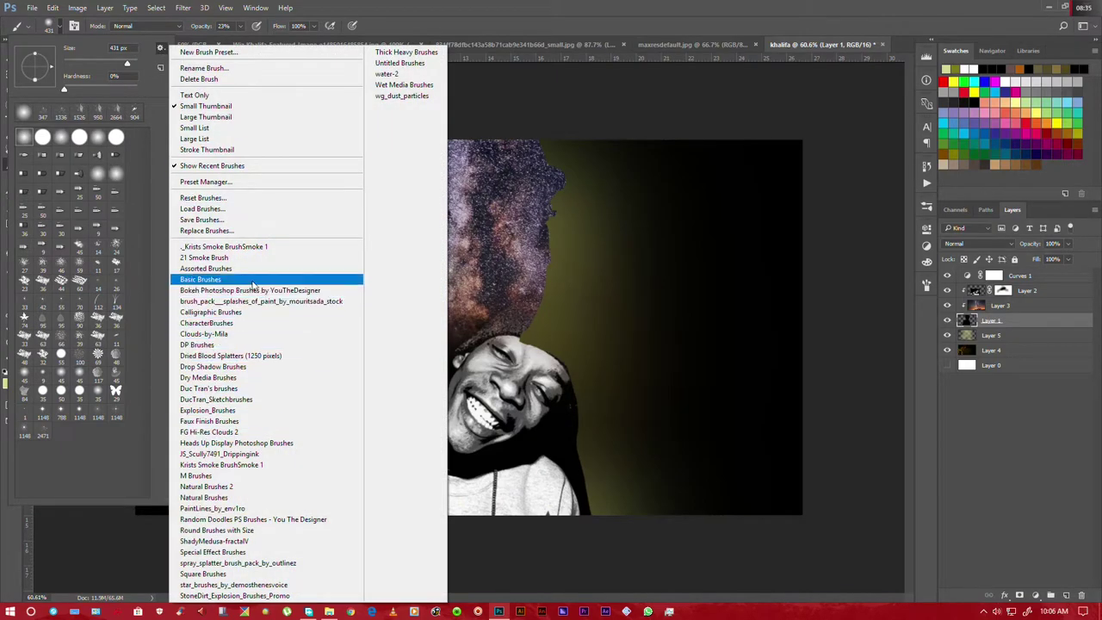
{"action": "left_click", "coordinate": [207, 257]}
{"action": "left_click", "coordinate": [614, 227]}
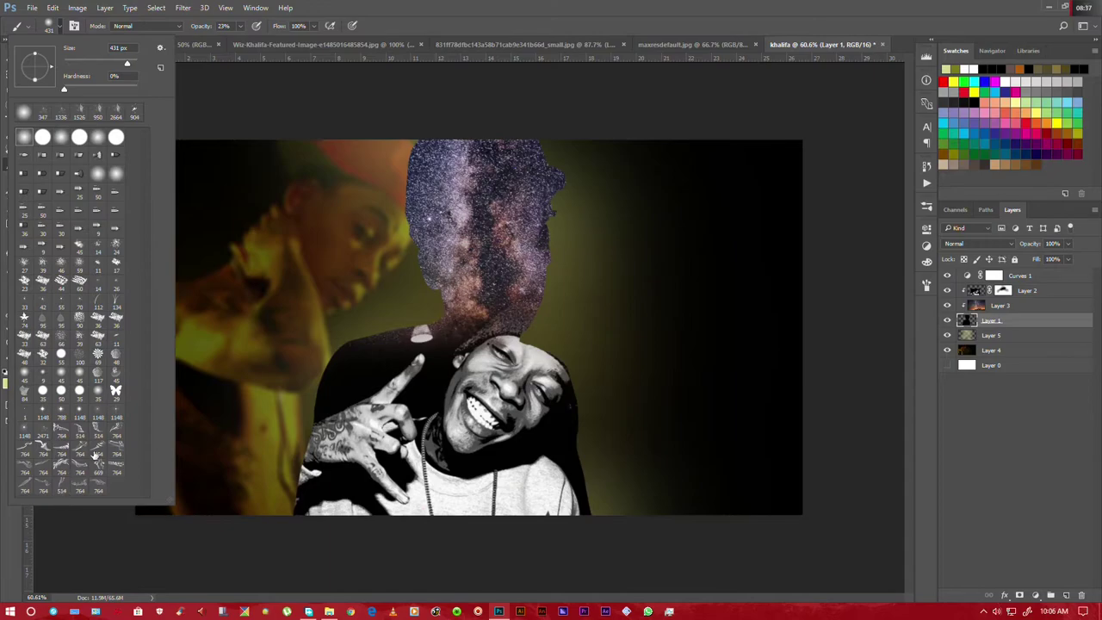
{"action": "left_click", "coordinate": [23, 467]}
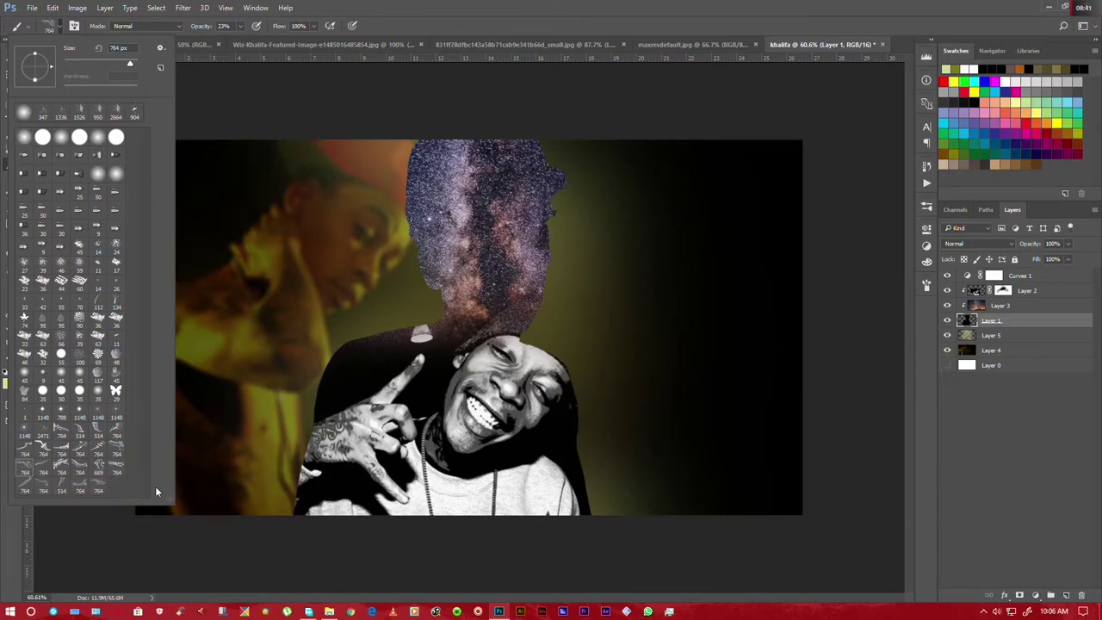
{"action": "left_click", "coordinate": [116, 431]}
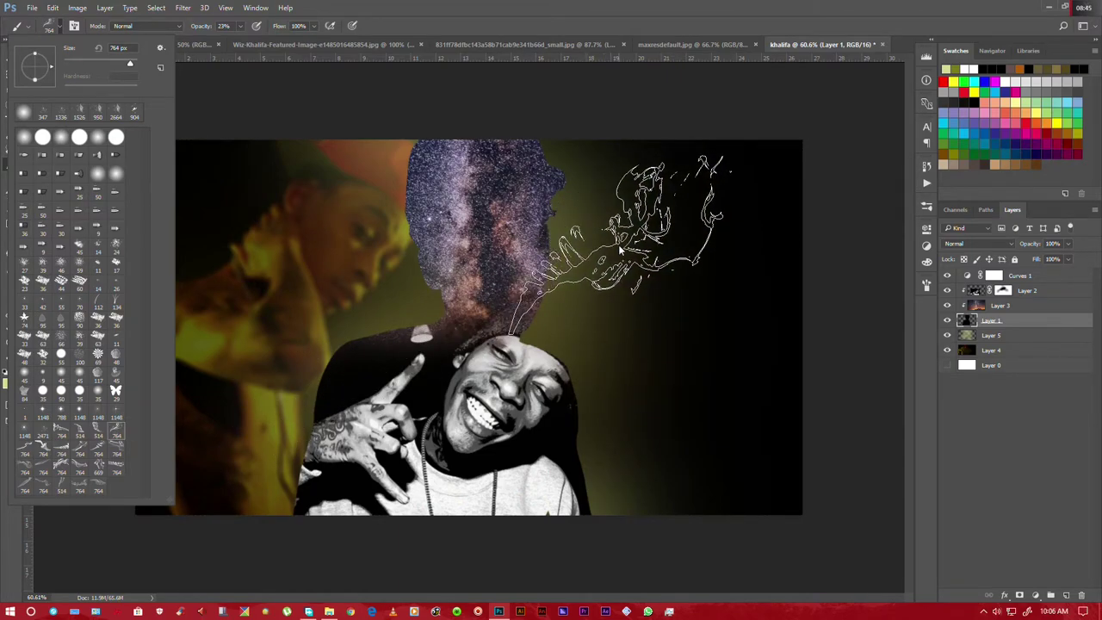
{"action": "key", "text": "Escape"}
Raise the smoke brush to 100% opacity, test-stamp smoke beside the head, then undo it
{"action": "left_click", "coordinate": [230, 26]}
{"action": "left_click_drag", "start_coordinate": [239, 38], "coordinate": [406, 61]}
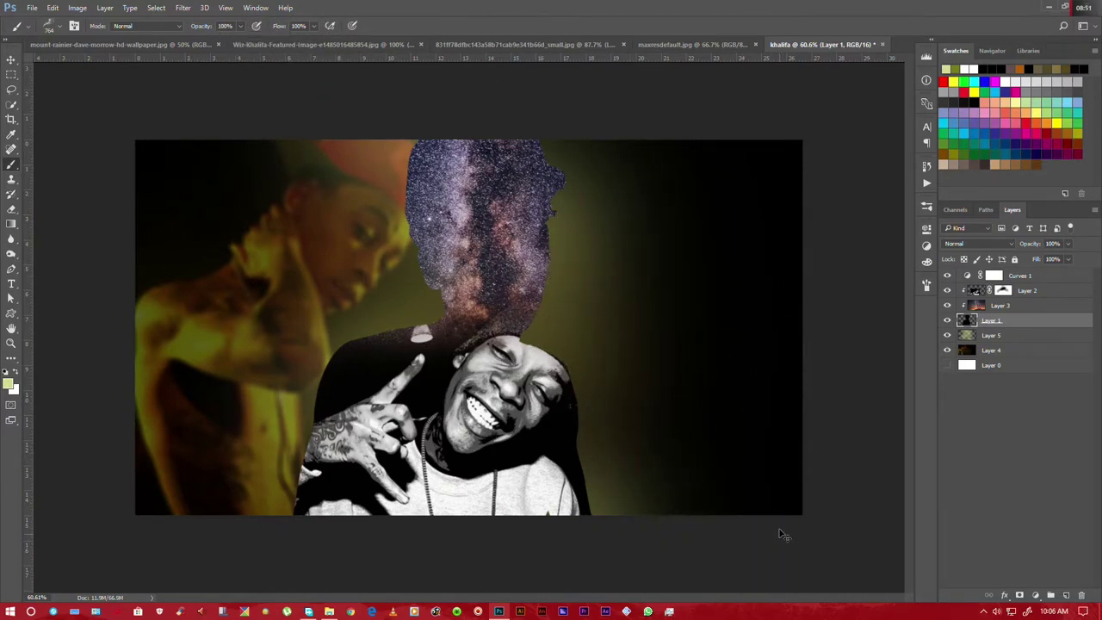
{"action": "scroll", "coordinate": [623, 251], "scroll_direction": "up", "scroll_amount": 3}
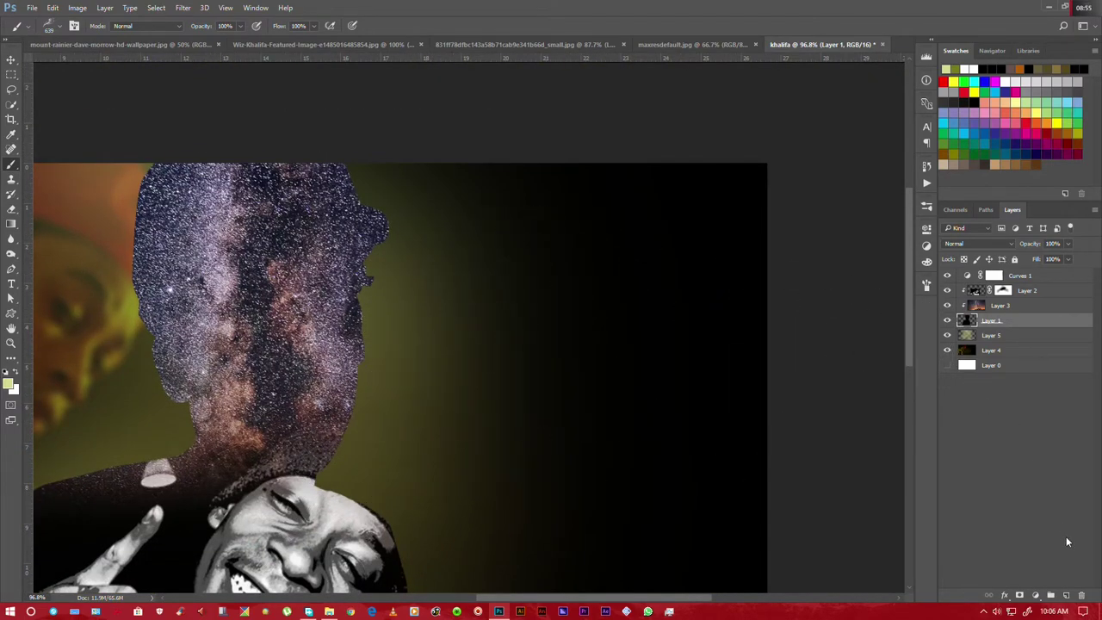
{"action": "left_click", "coordinate": [441, 327]}
{"action": "left_click", "coordinate": [440, 328]}
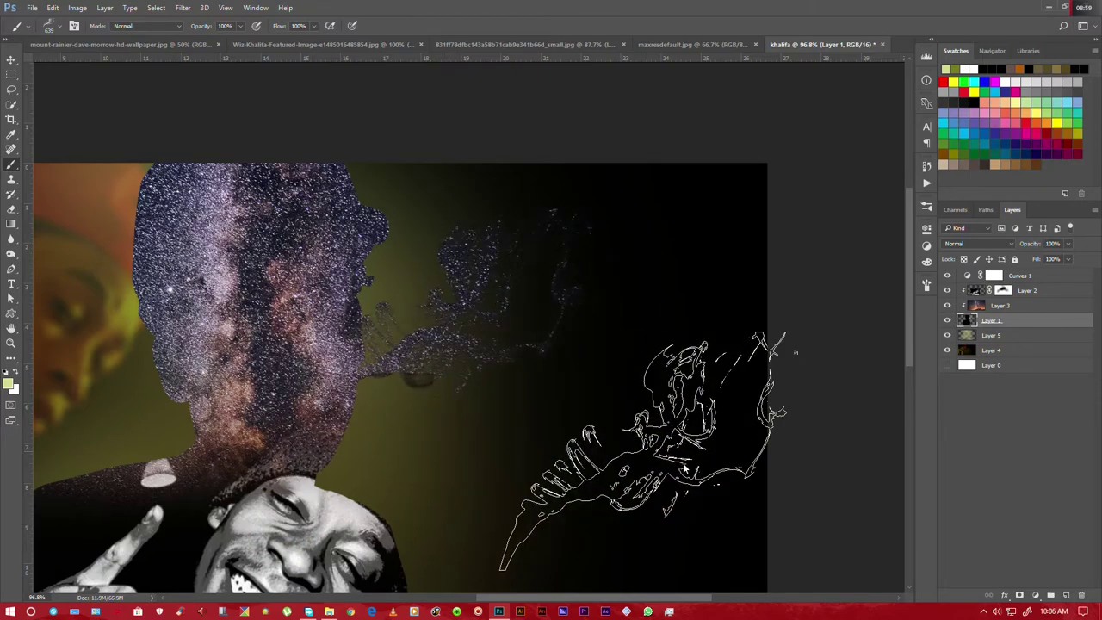
{"action": "key", "text": "ctrl+alt+z"}
{"action": "key", "text": "ctrl+alt+z"}
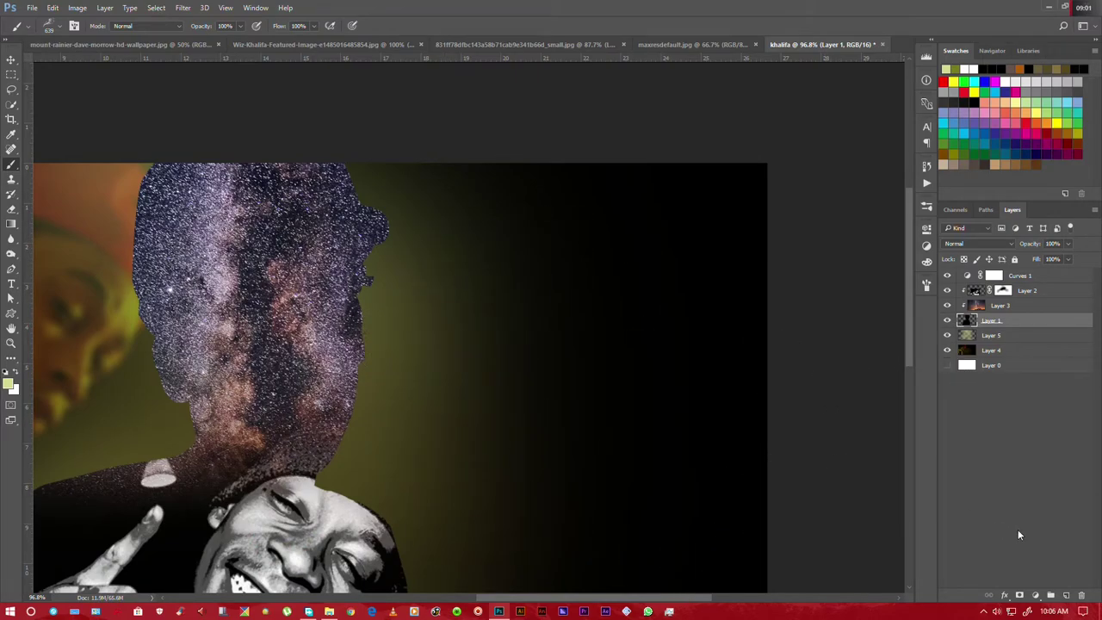
Add a new Layer 6 and set the foreground colour to pale cream
{"action": "left_click", "coordinate": [1065, 596]}
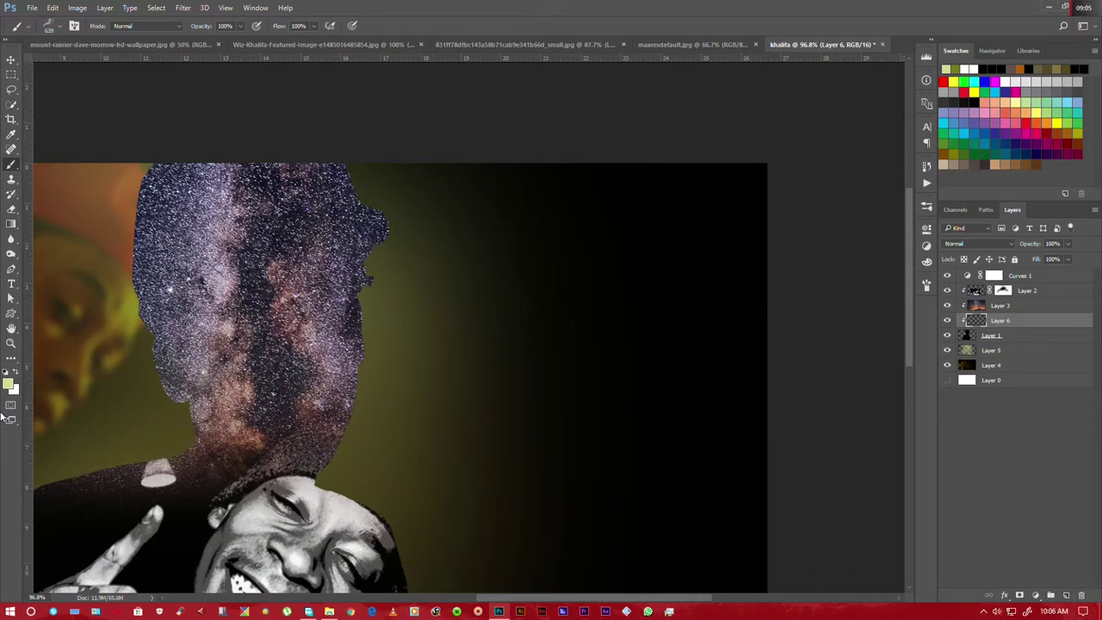
{"action": "left_click", "coordinate": [10, 384]}
{"action": "left_click_drag", "start_coordinate": [757, 289], "coordinate": [664, 207]}
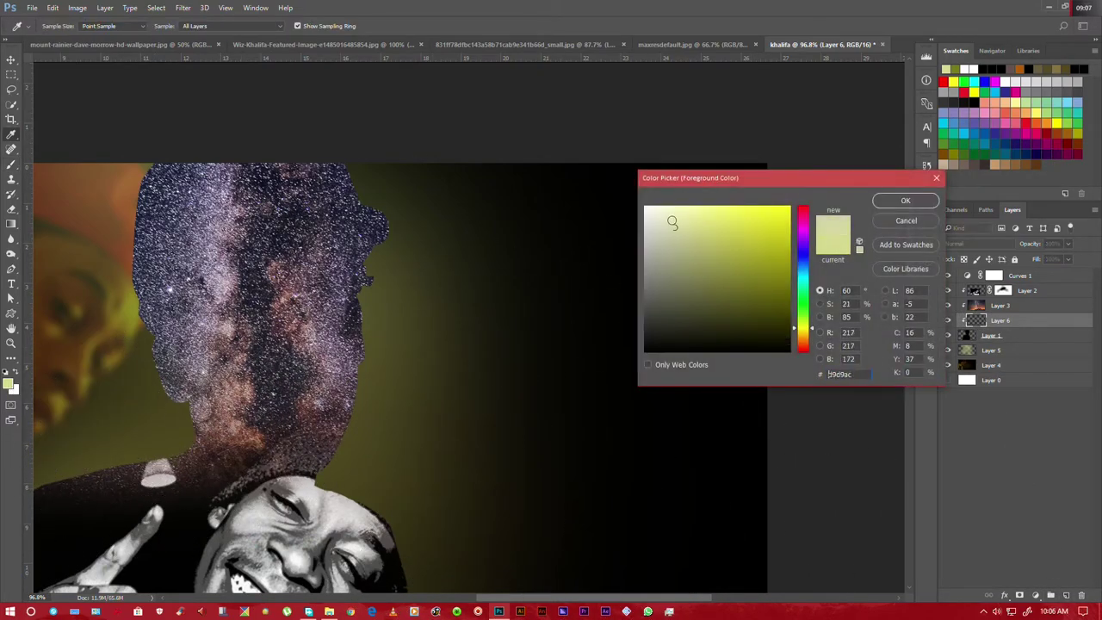
{"action": "left_click", "coordinate": [905, 201]}
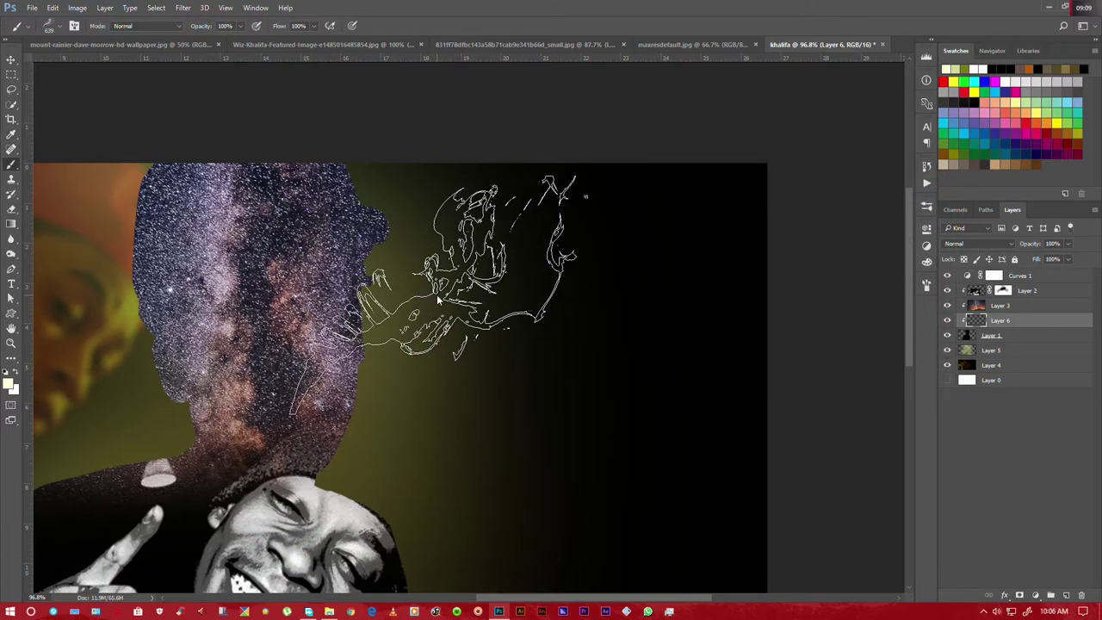
Move Layer 6 below Layer 1 and re-clip Layers 3 and 2 to the head shape
{"action": "left_click", "coordinate": [980, 327], "text": "alt"}
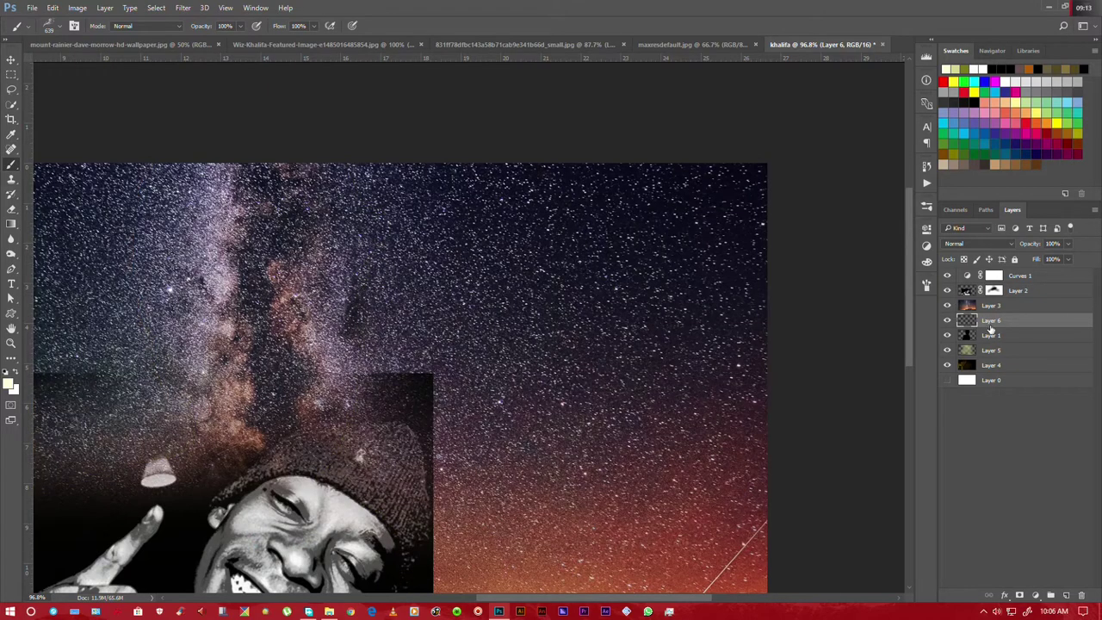
{"action": "left_click_drag", "start_coordinate": [991, 324], "coordinate": [989, 340]}
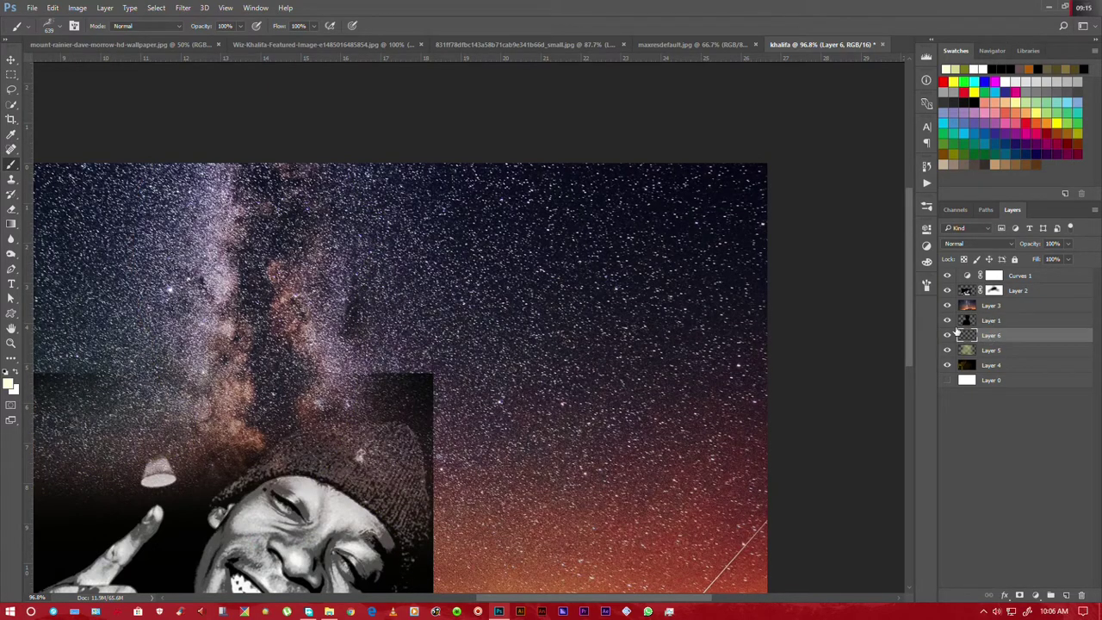
{"action": "left_click", "coordinate": [964, 313], "text": "alt"}
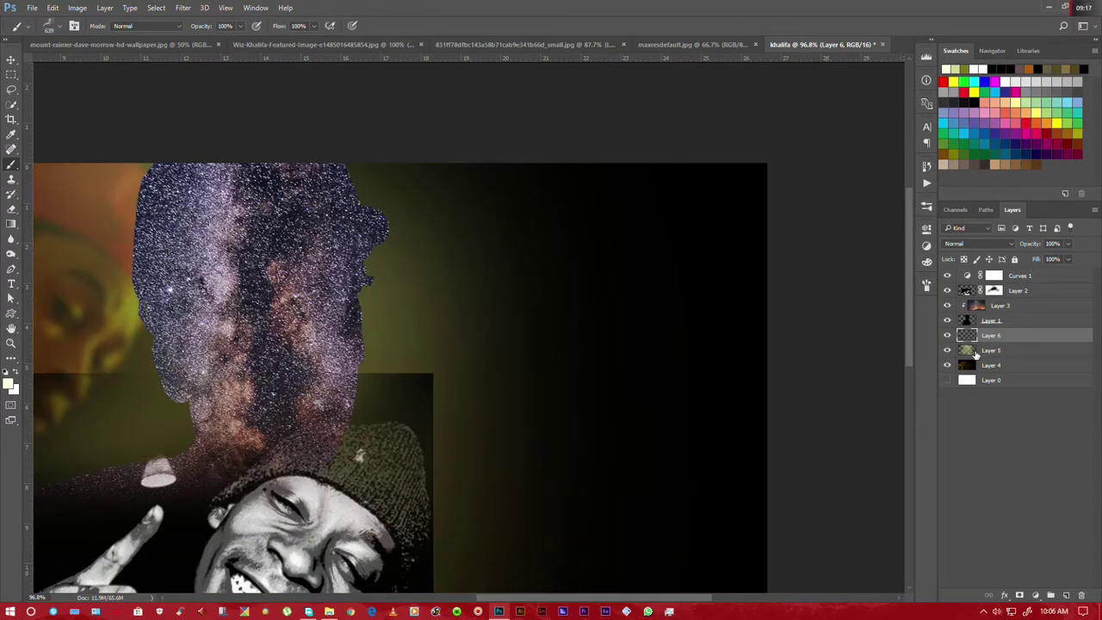
{"action": "left_click", "coordinate": [968, 297], "text": "alt"}
{"action": "left_click", "coordinate": [965, 282], "text": "alt"}
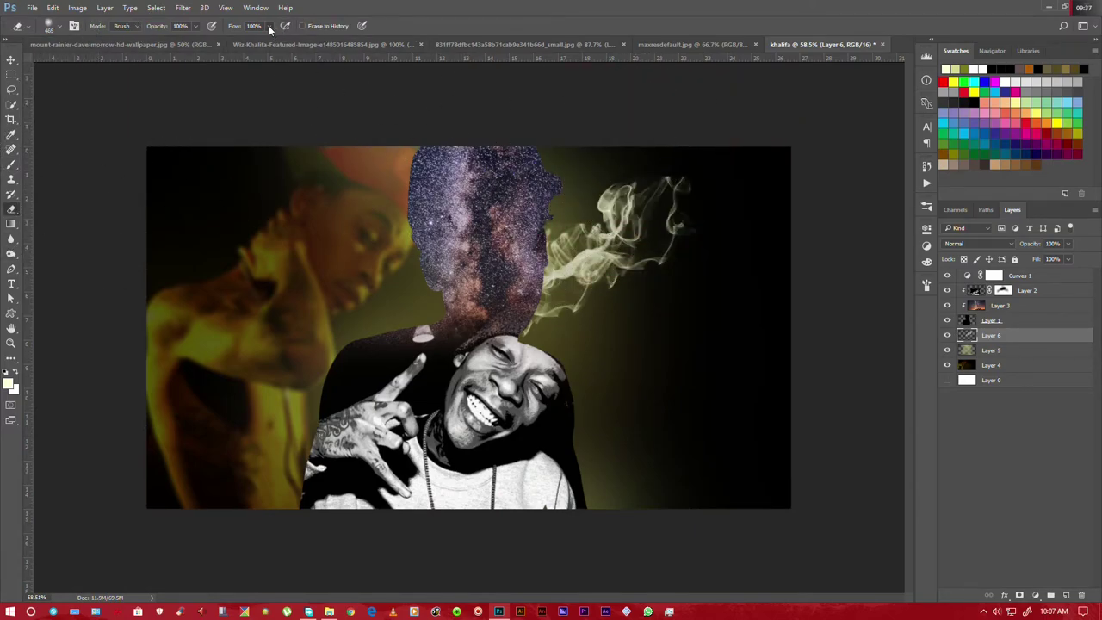
{"action": "left_click", "coordinate": [195, 25]}
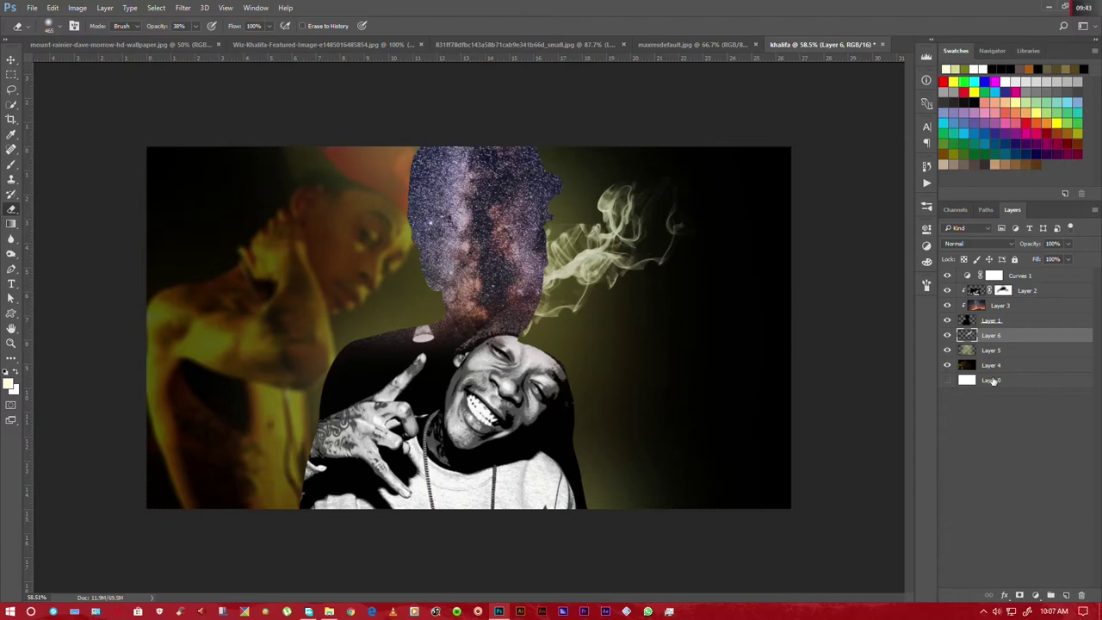
Merge the smoke Layer 6 into Layer 1 and re-clip Layers 3 and 2 to it
{"action": "left_click", "coordinate": [990, 320], "text": "shift"}
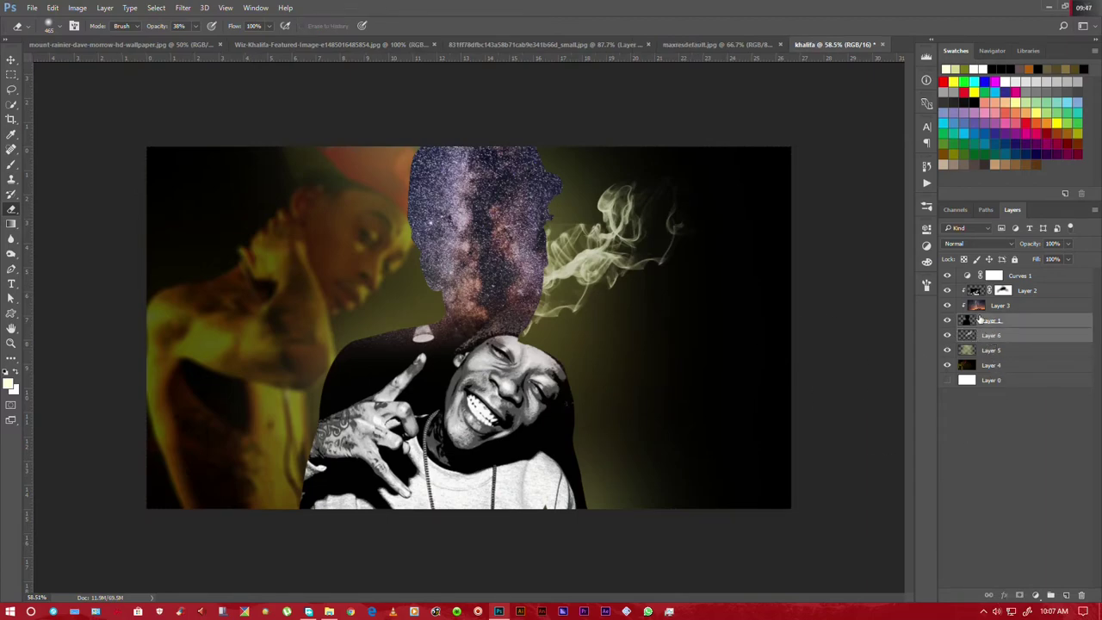
{"action": "key", "text": "ctrl+e"}
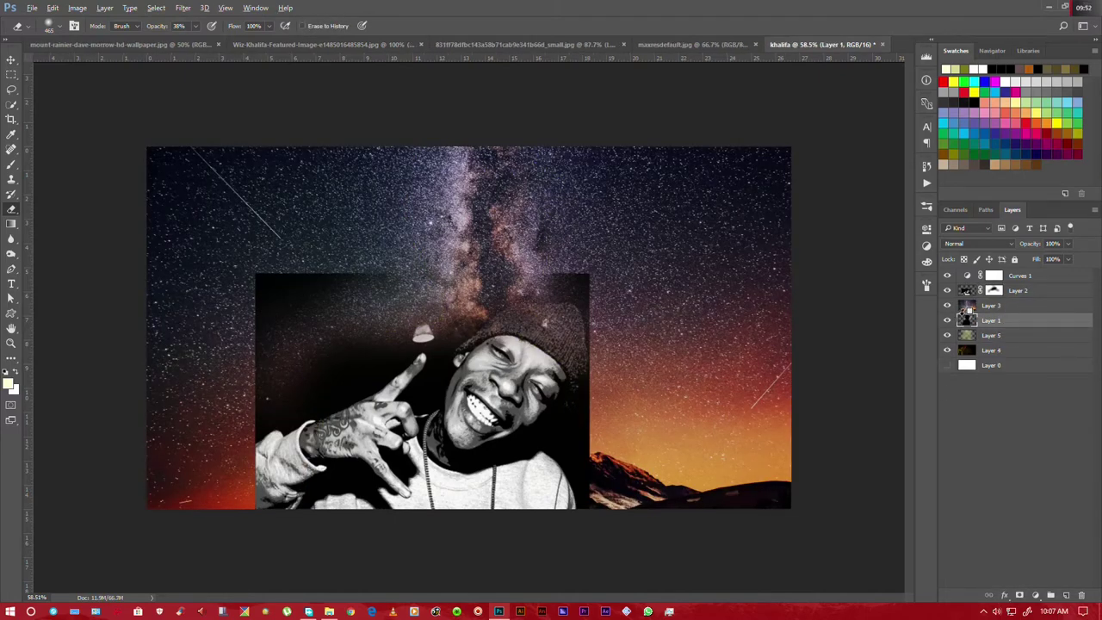
{"action": "left_click", "coordinate": [966, 312], "text": "alt"}
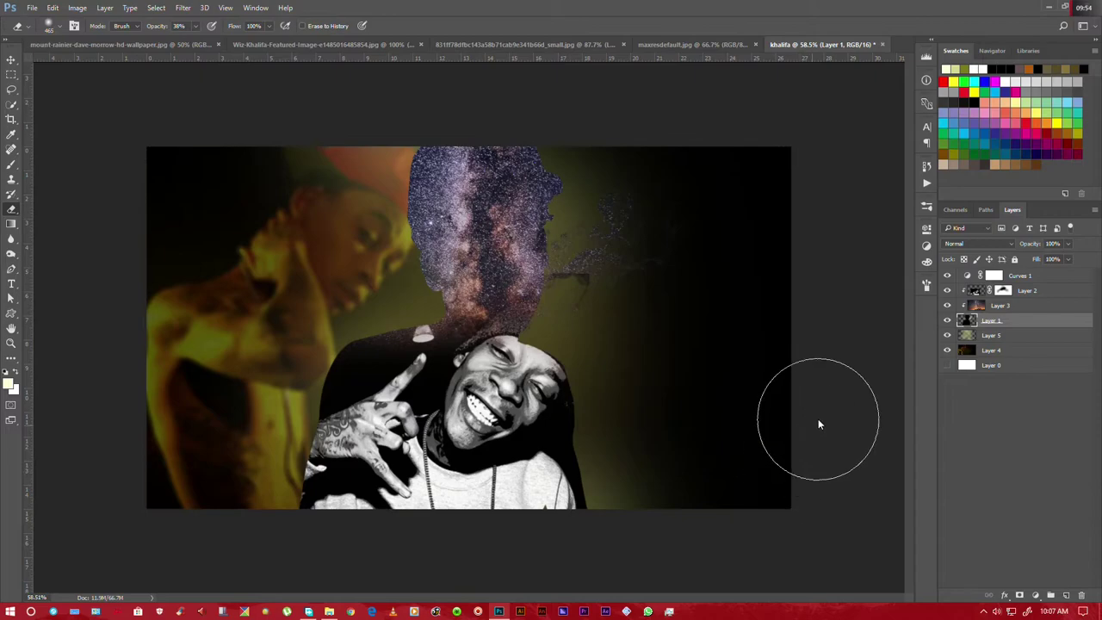
{"action": "left_click", "coordinate": [11, 253]}
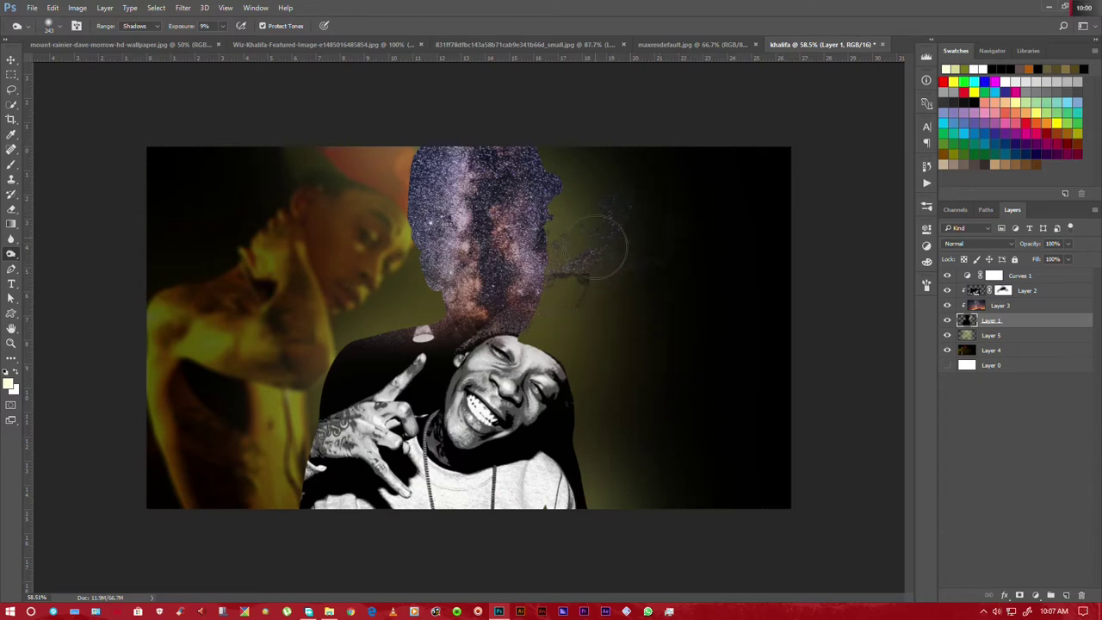
Switch to the Burn tool on Layer 3 with an enlarged brush
{"action": "right_click", "coordinate": [11, 253]}
{"action": "left_click", "coordinate": [51, 263]}
{"action": "left_click", "coordinate": [999, 305]}
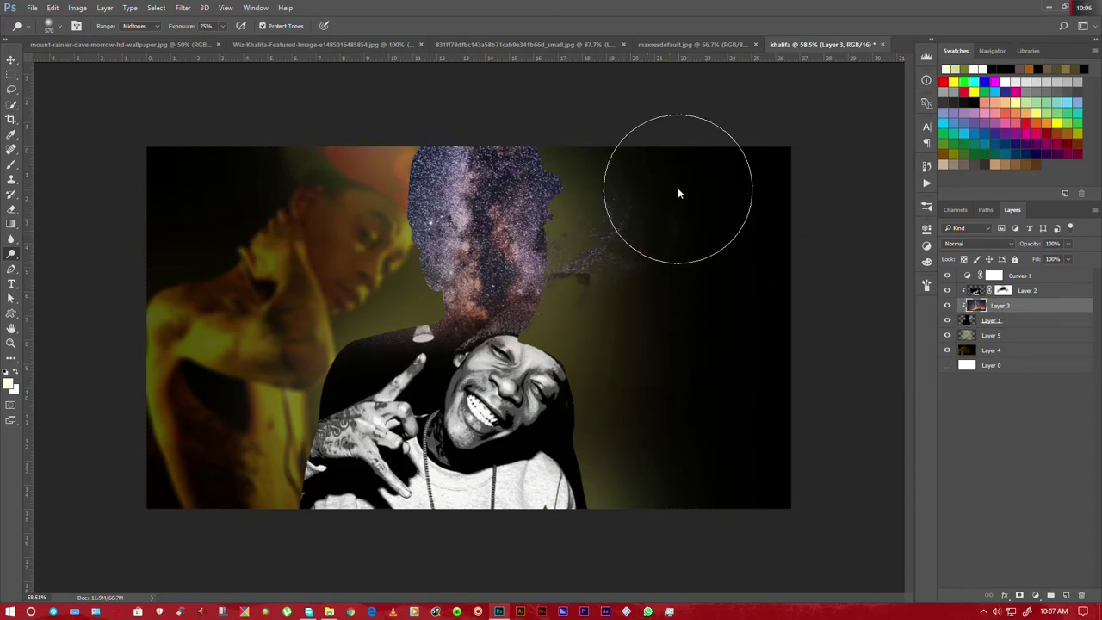
{"action": "left_click_drag", "start_coordinate": [587, 296], "coordinate": [590, 296]}
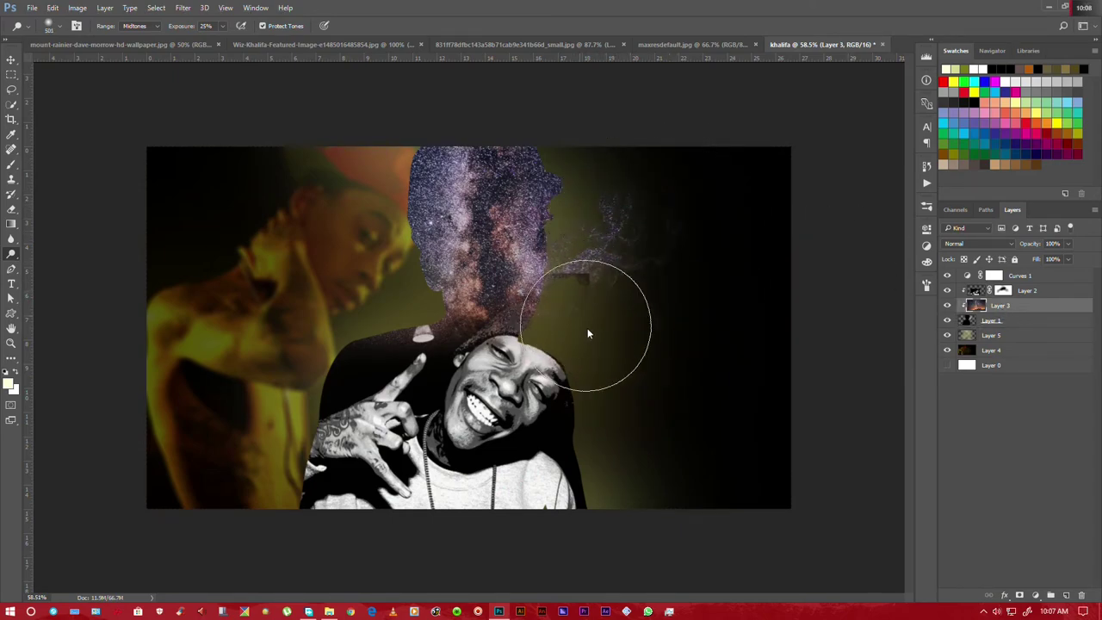
Target Layer 2's mask and pick a soft round brush tip
{"action": "left_click", "coordinate": [1003, 290]}
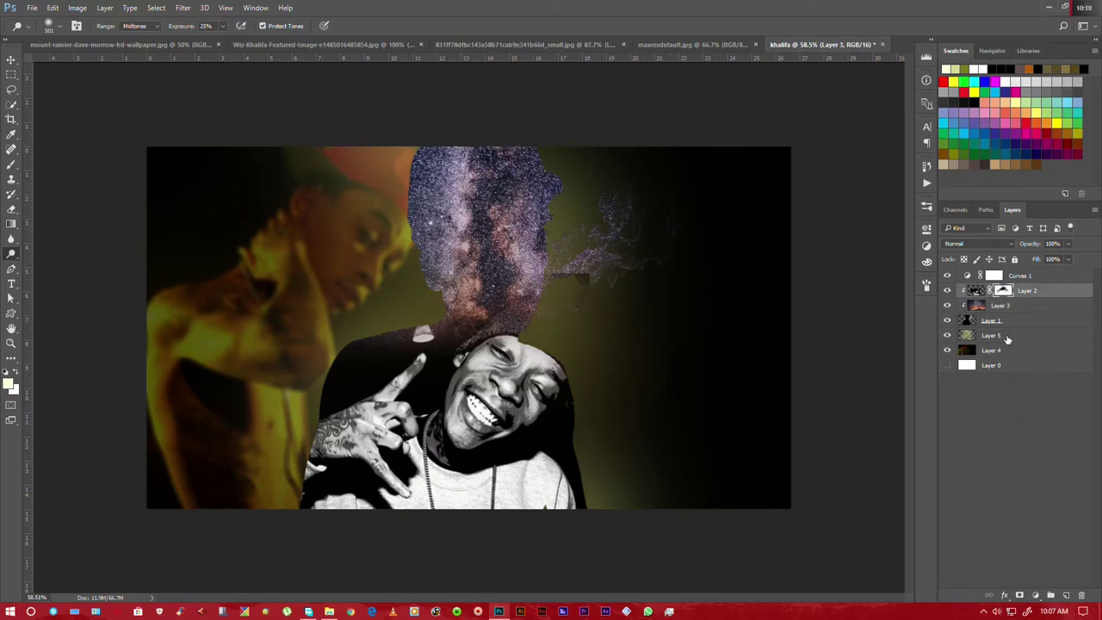
{"action": "left_click", "coordinate": [12, 164]}
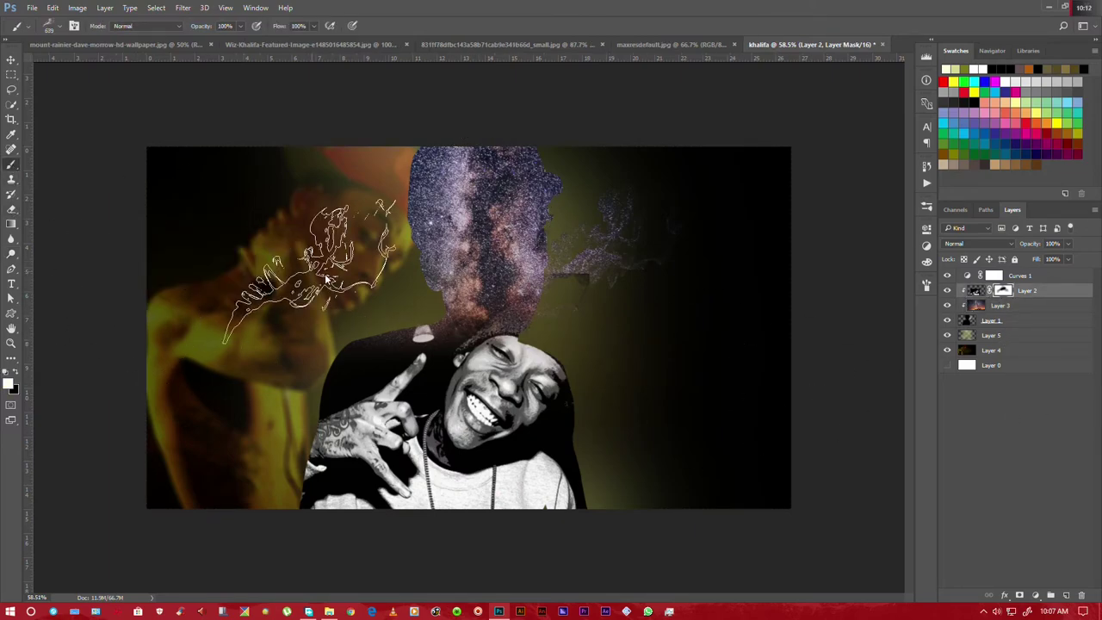
{"action": "left_click", "coordinate": [57, 27]}
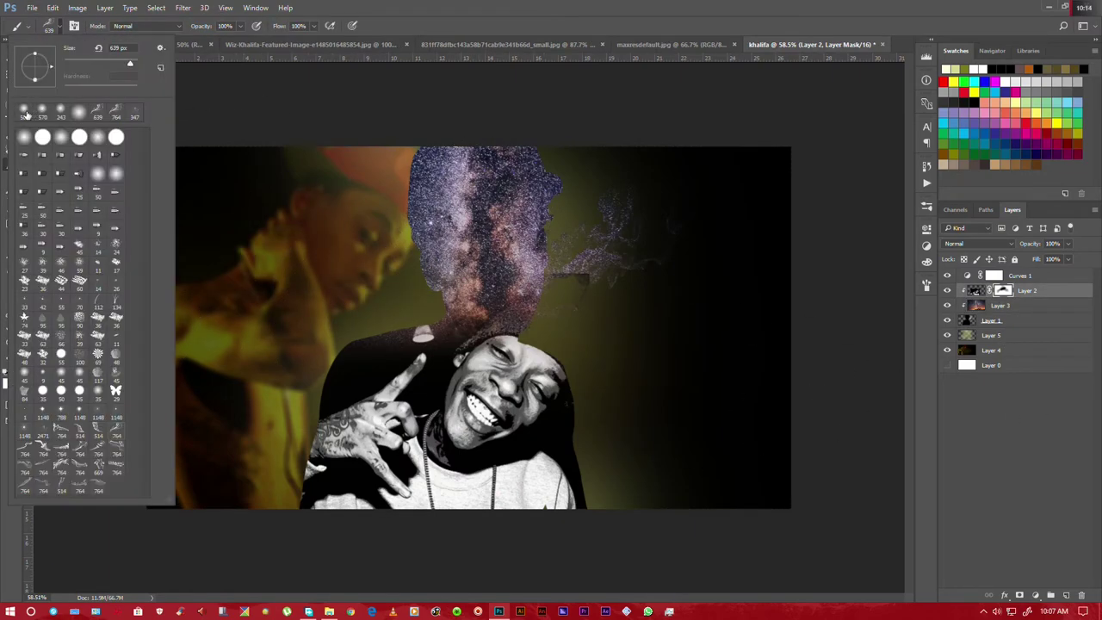
{"action": "double_click", "coordinate": [25, 113]}
{"action": "left_click", "coordinate": [57, 28]}
{"action": "double_click", "coordinate": [23, 137]}
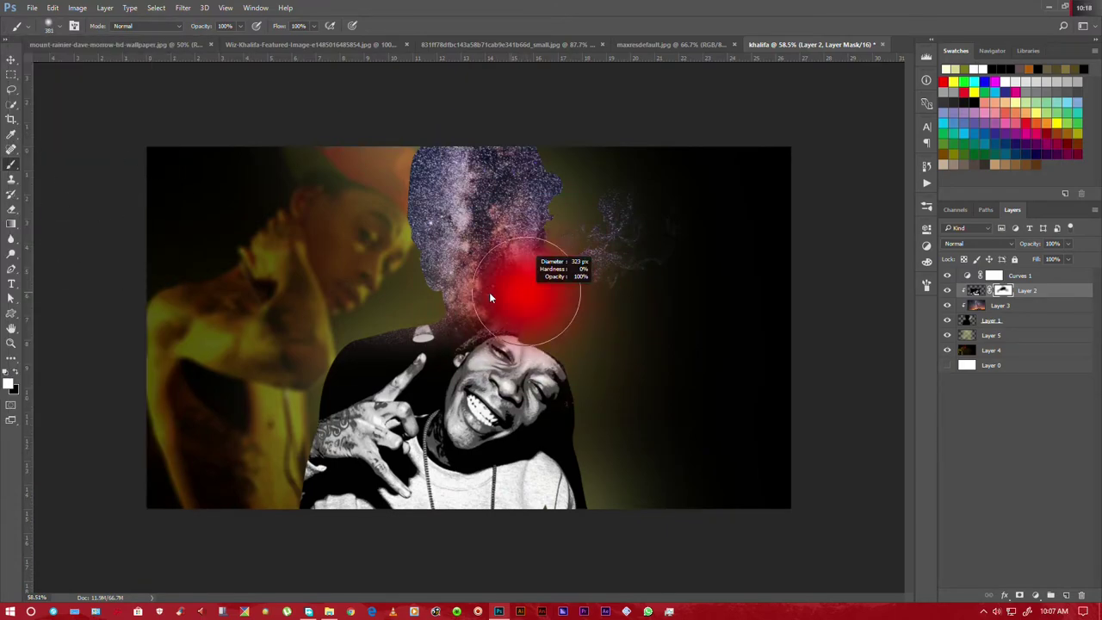
Paint Layer 2's mask to blend the dark edge and reveal the glow beside the face
{"action": "mouse_move", "coordinate": [571, 300]}
{"action": "left_mouse_down"}
{"action": "mouse_move", "coordinate": [597, 319]}
{"action": "mouse_move", "coordinate": [677, 280]}
{"action": "left_mouse_up"}
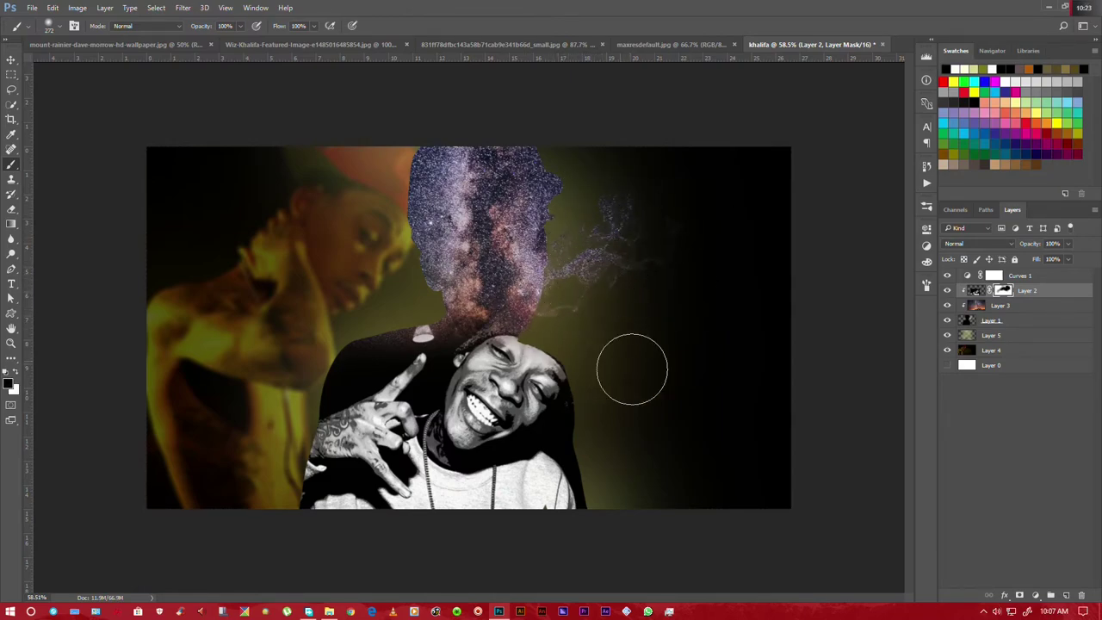
{"action": "left_click_drag", "start_coordinate": [624, 364], "coordinate": [638, 457]}
{"action": "scroll", "coordinate": [564, 358], "scroll_direction": "down", "scroll_amount": 3}
{"action": "scroll", "coordinate": [568, 364], "scroll_direction": "up", "scroll_amount": 2}
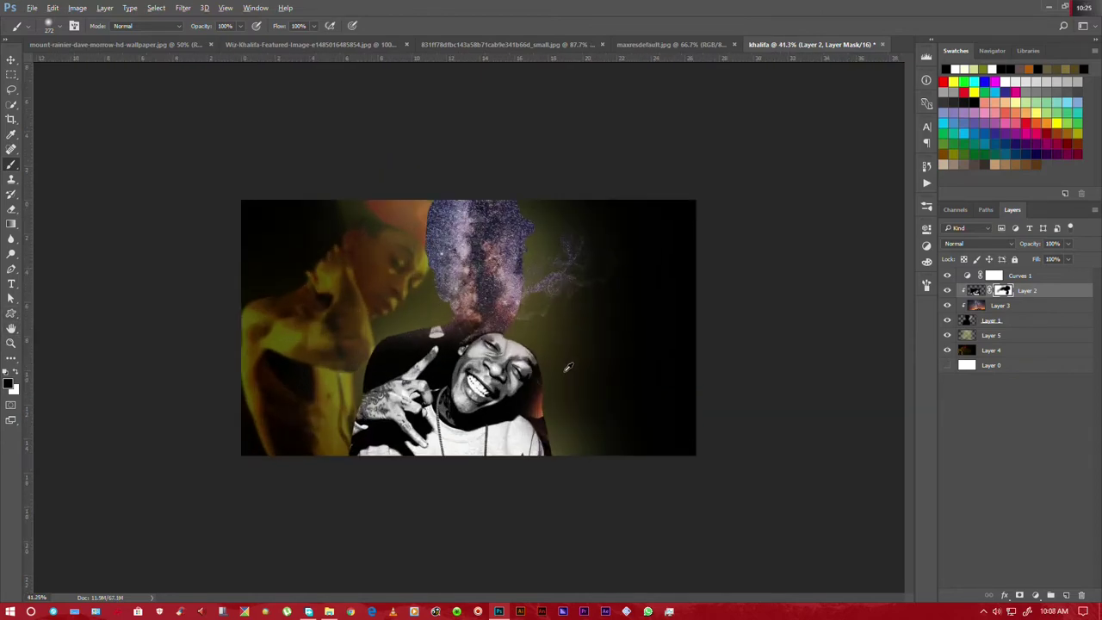
{"action": "scroll", "coordinate": [575, 368], "scroll_direction": "up", "scroll_amount": 2}
{"action": "scroll", "coordinate": [575, 368], "scroll_direction": "up", "scroll_amount": 2}
{"action": "scroll", "coordinate": [575, 368], "scroll_direction": "down", "scroll_amount": 1}
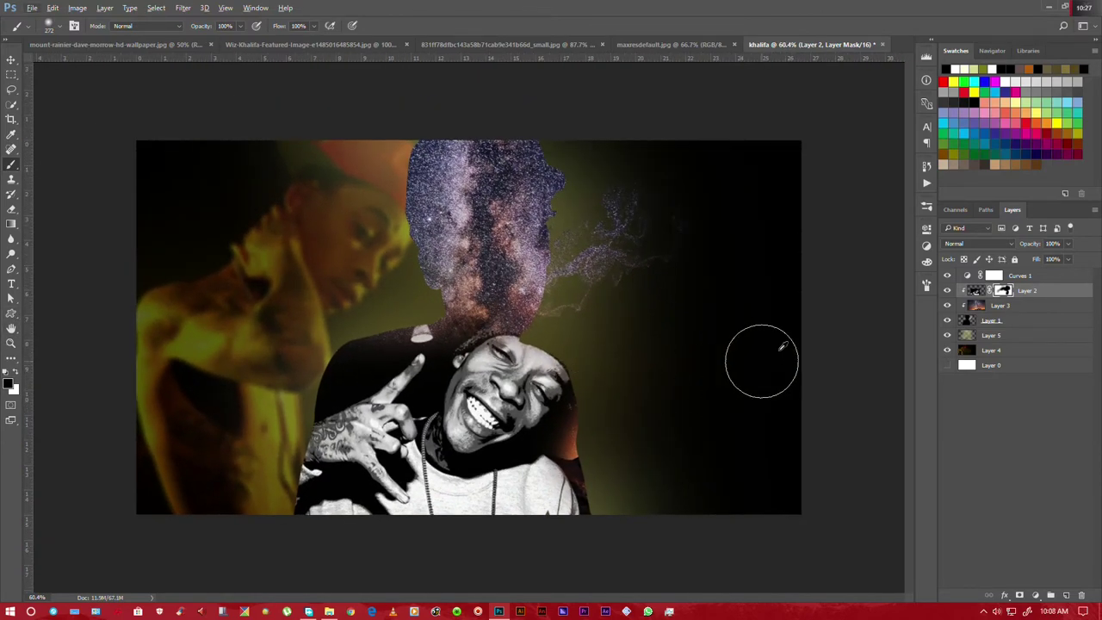
{"action": "left_click", "coordinate": [1024, 275]}
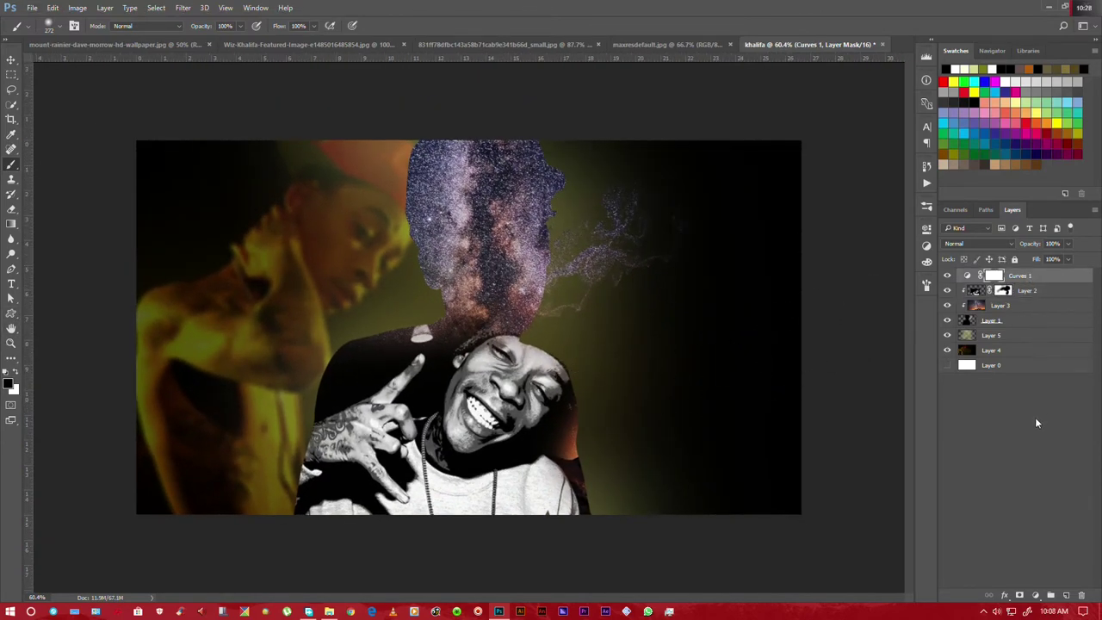
Add a Levels layer brightening the midtones past 1.45 and lowering output white to 218
{"action": "left_click", "coordinate": [1034, 596]}
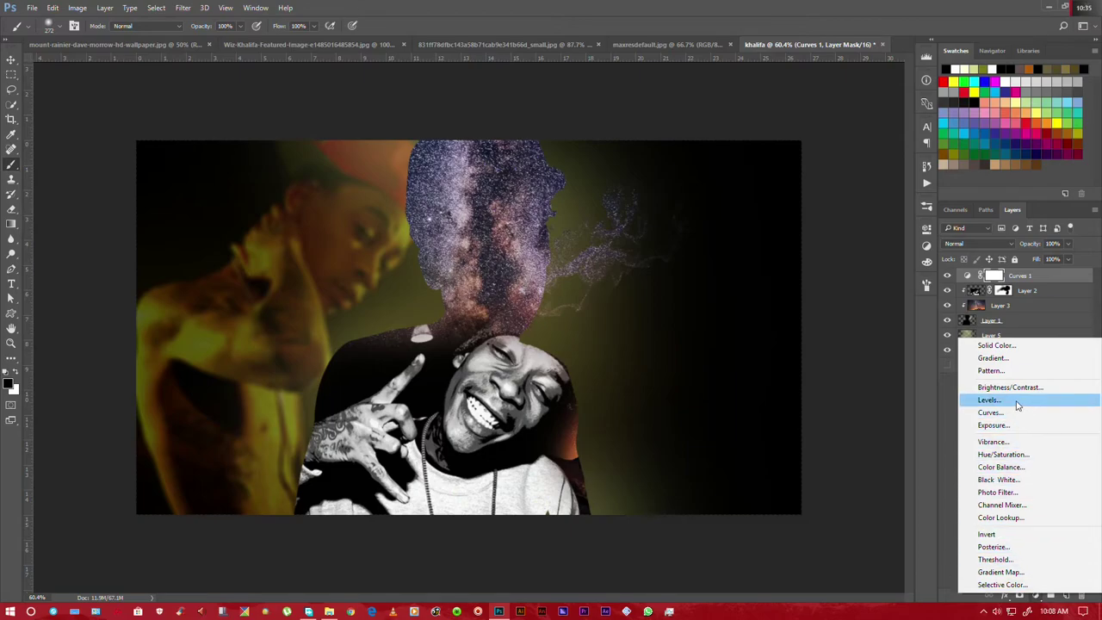
{"action": "left_click", "coordinate": [990, 399]}
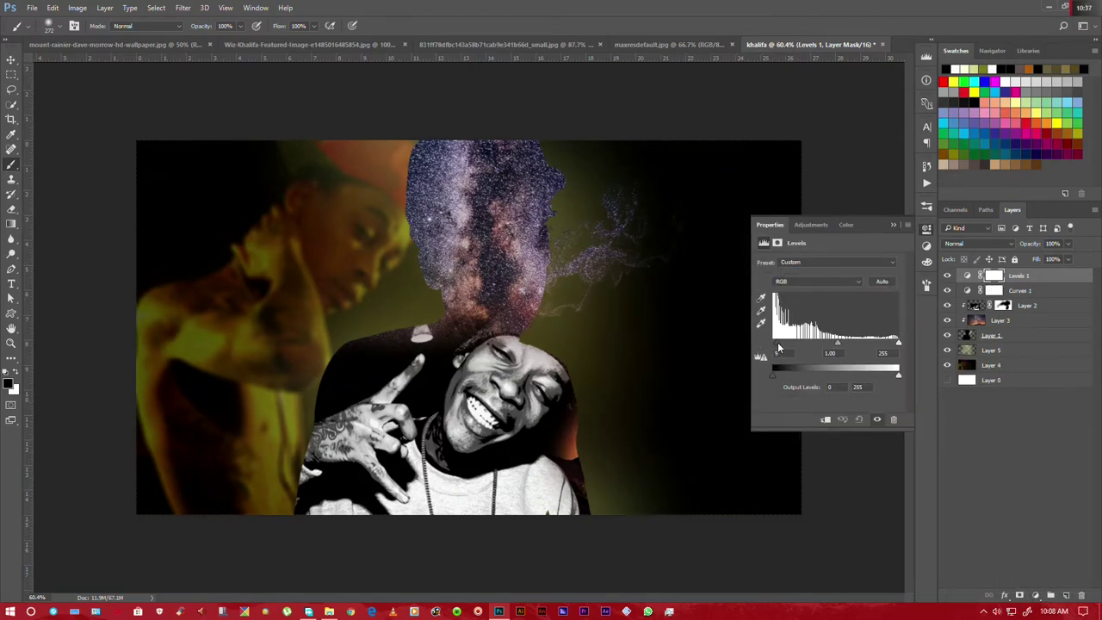
{"action": "left_click_drag", "start_coordinate": [837, 343], "coordinate": [821, 343]}
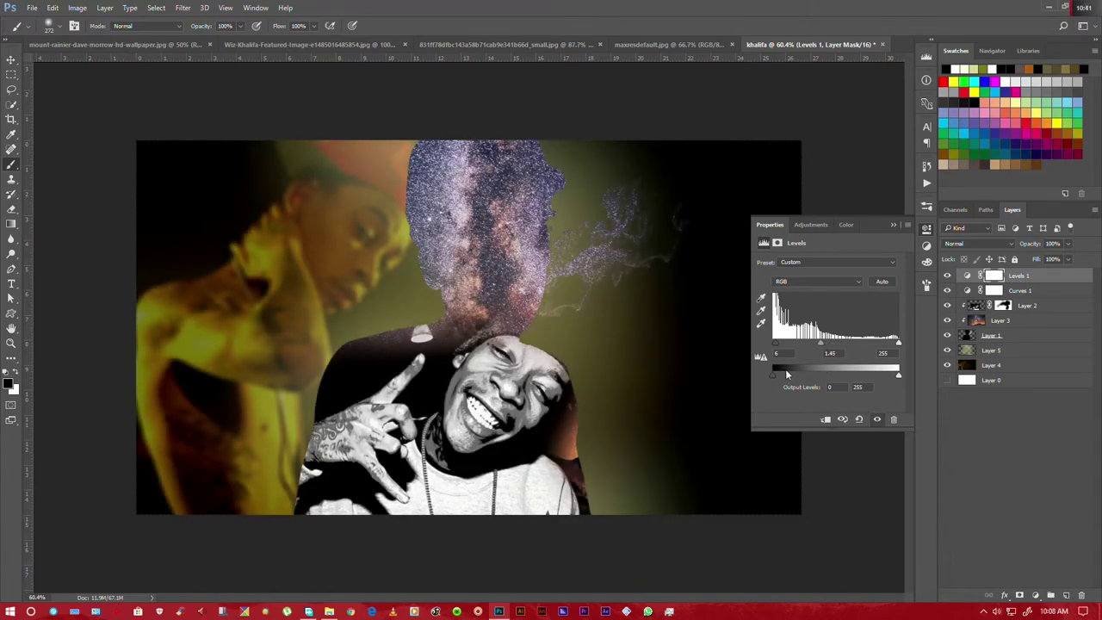
{"action": "left_click_drag", "start_coordinate": [774, 374], "coordinate": [775, 374]}
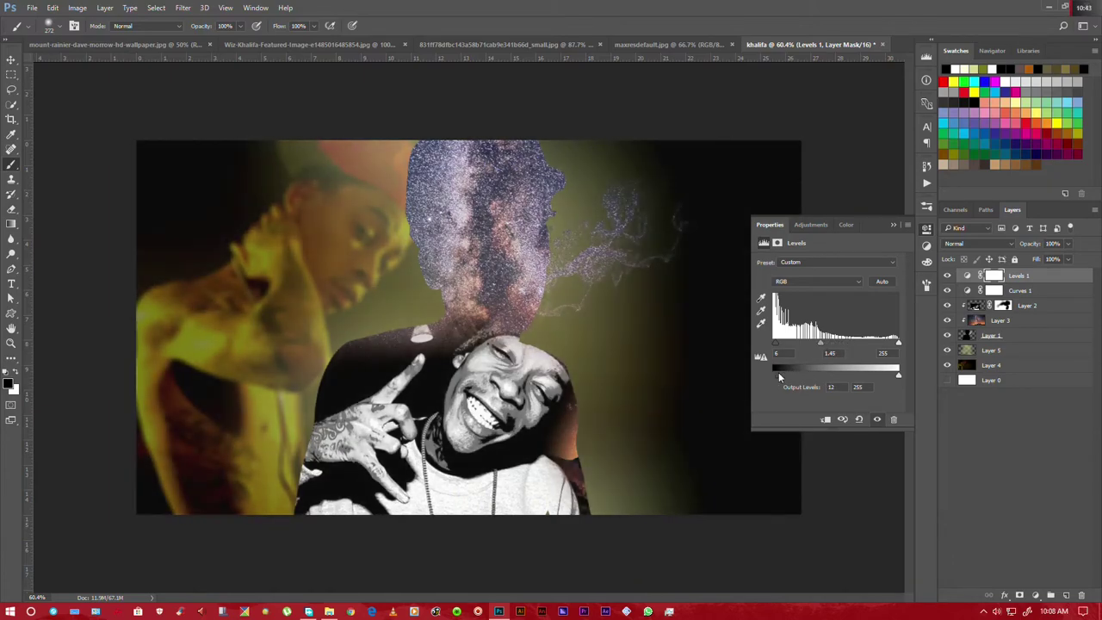
{"action": "left_click_drag", "start_coordinate": [897, 375], "coordinate": [880, 375]}
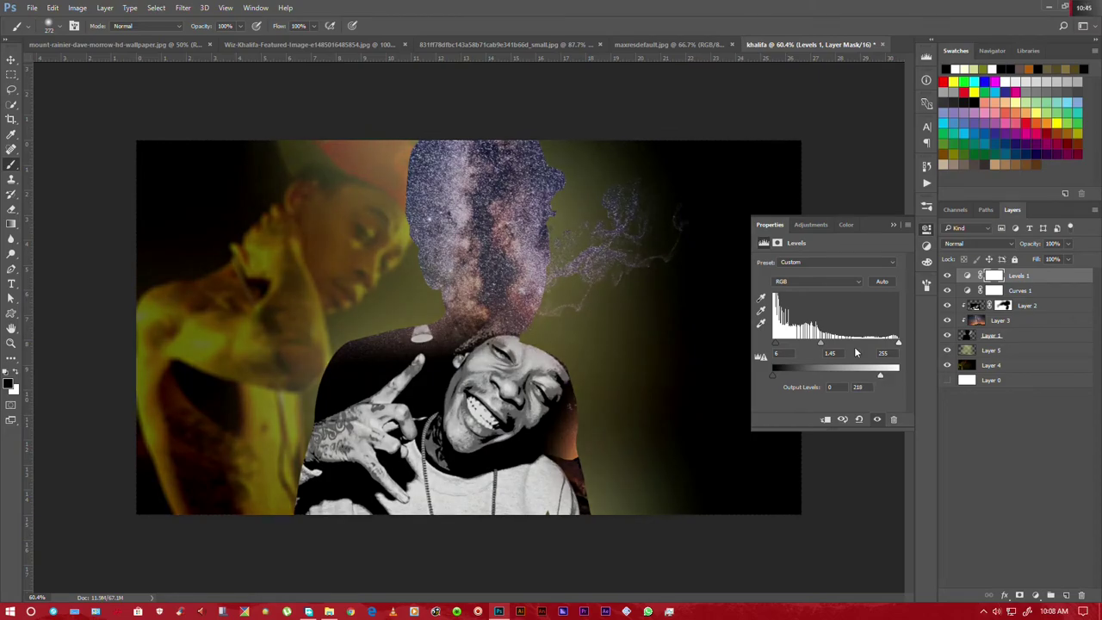
{"action": "left_click_drag", "start_coordinate": [822, 342], "coordinate": [760, 342]}
{"action": "left_click_drag", "start_coordinate": [897, 343], "coordinate": [903, 344]}
Close the Levels settings and dismiss the File menu without choosing a command
{"action": "left_click", "coordinate": [895, 226]}
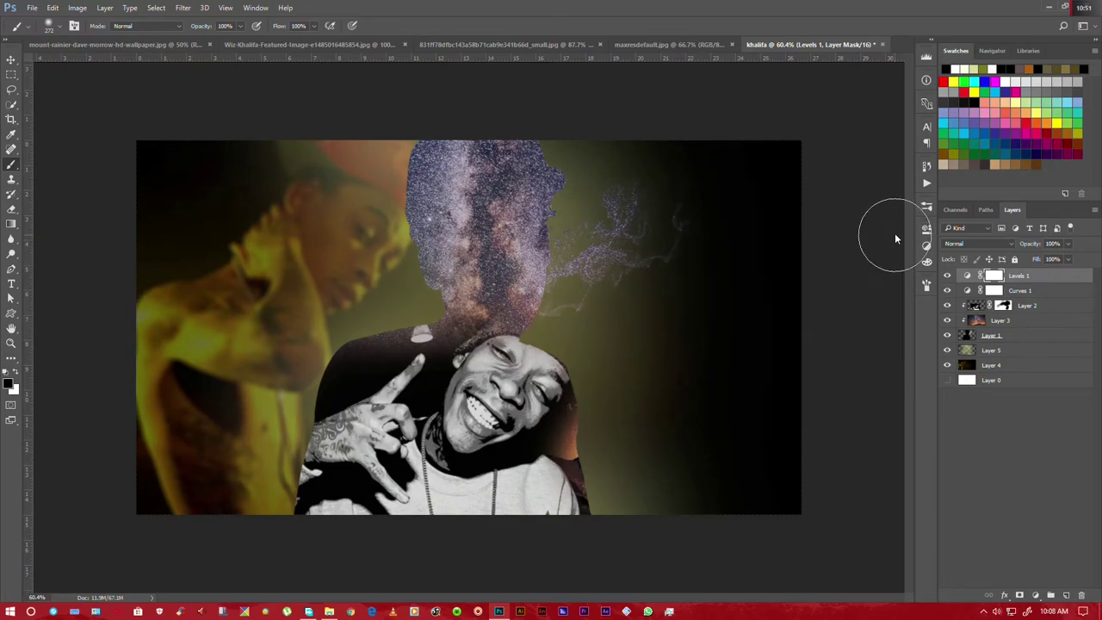
{"action": "left_click", "coordinate": [32, 7]}
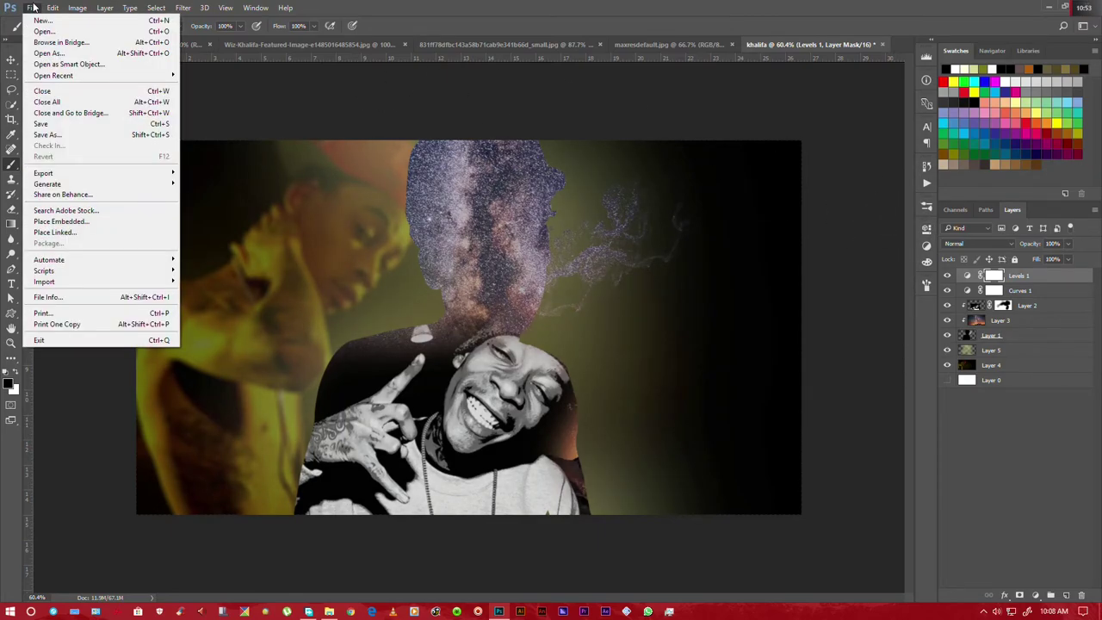
{"action": "left_click", "coordinate": [381, 10]}
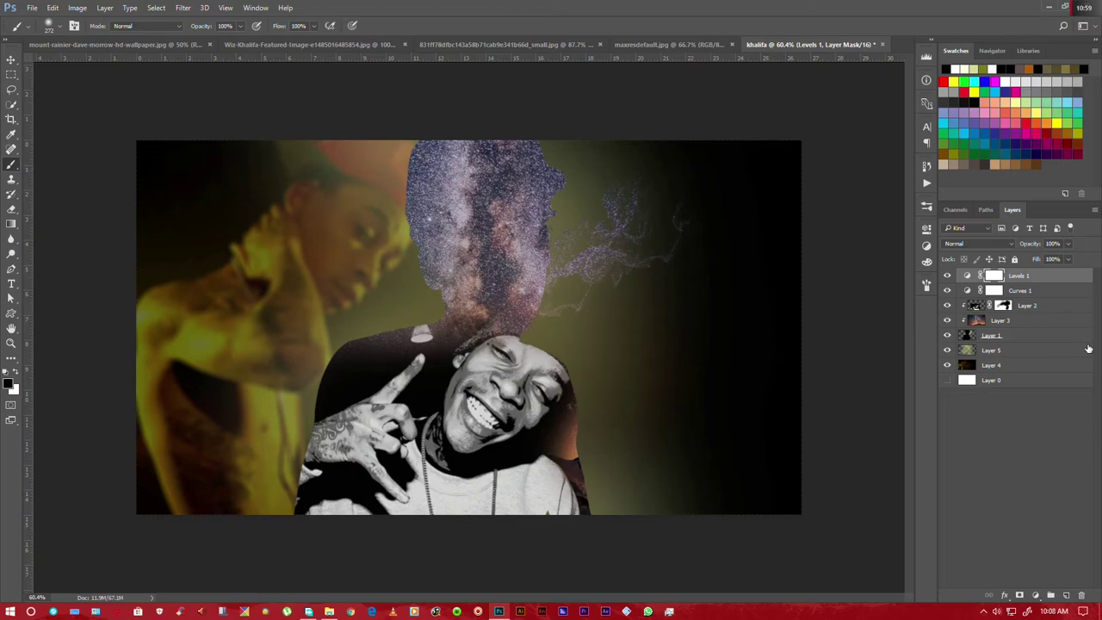
{"action": "left_click", "coordinate": [1036, 594]}
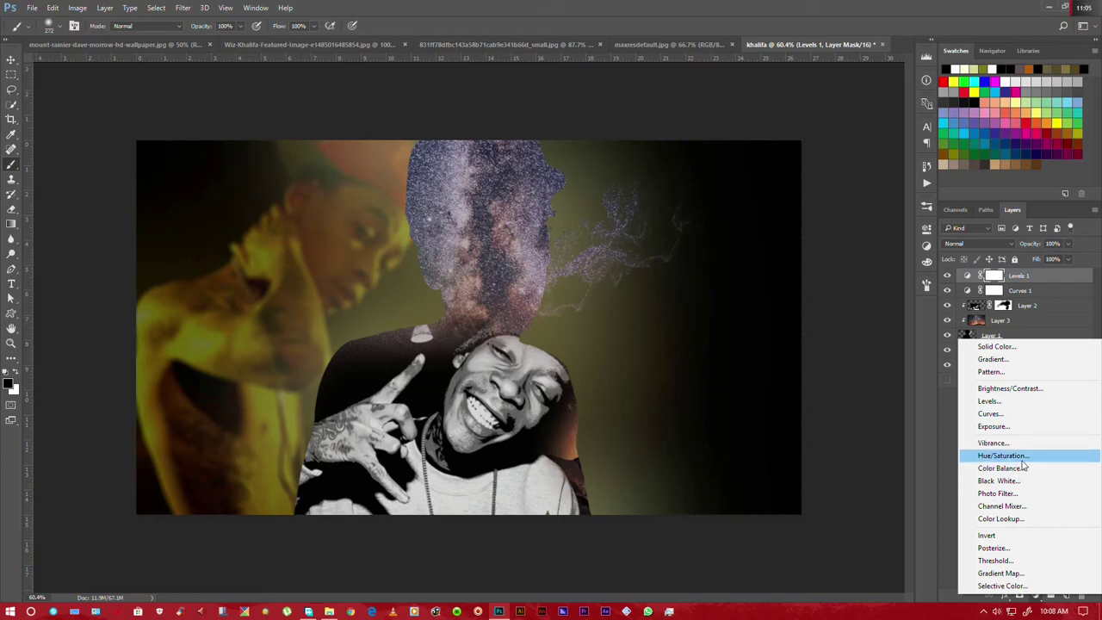
Add a Hue/Saturation adjustment layer, then delete it
{"action": "left_click", "coordinate": [1003, 455]}
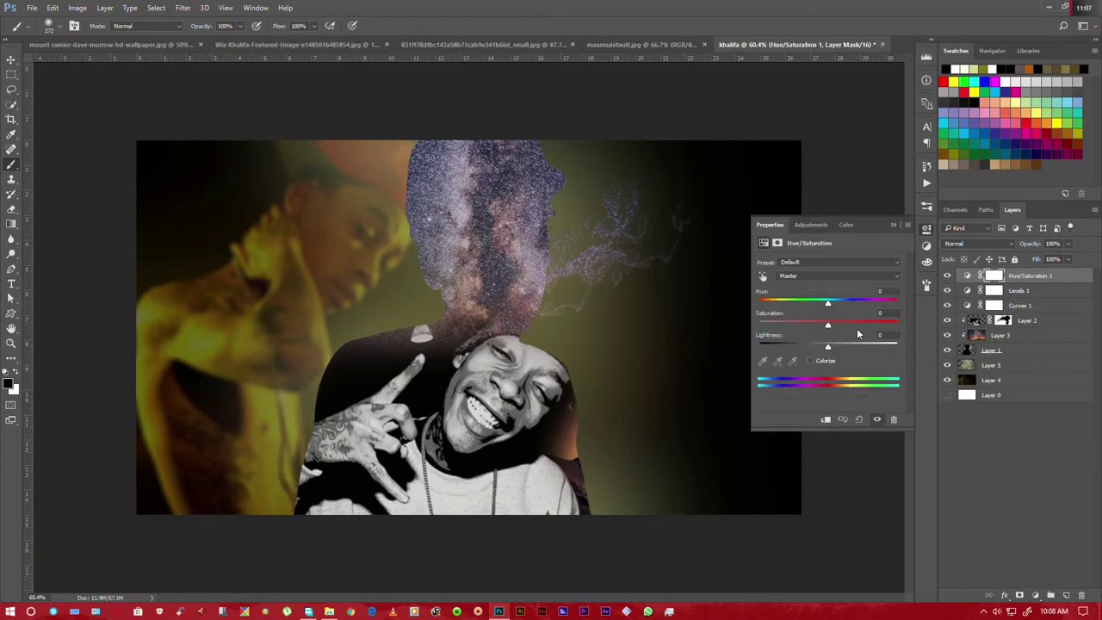
{"action": "left_click", "coordinate": [892, 225]}
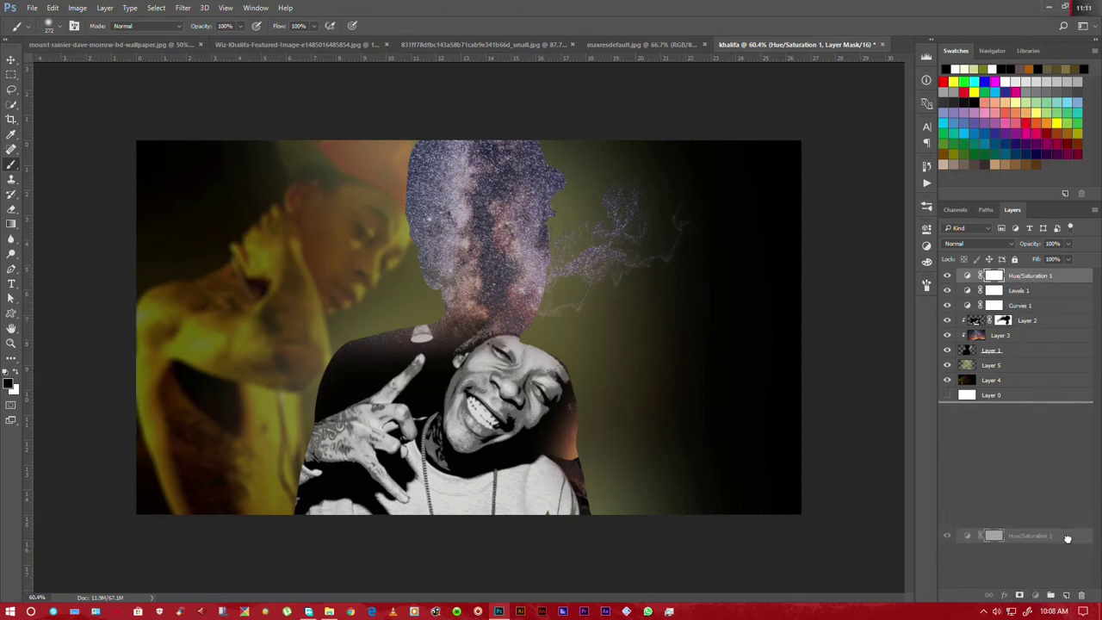
{"action": "left_click_drag", "start_coordinate": [1028, 275], "coordinate": [1081, 595]}
Add a Color Lookup layer with the Fuji F125 Kodak 2395 LUT at 32% opacity
{"action": "left_click", "coordinate": [1036, 595]}
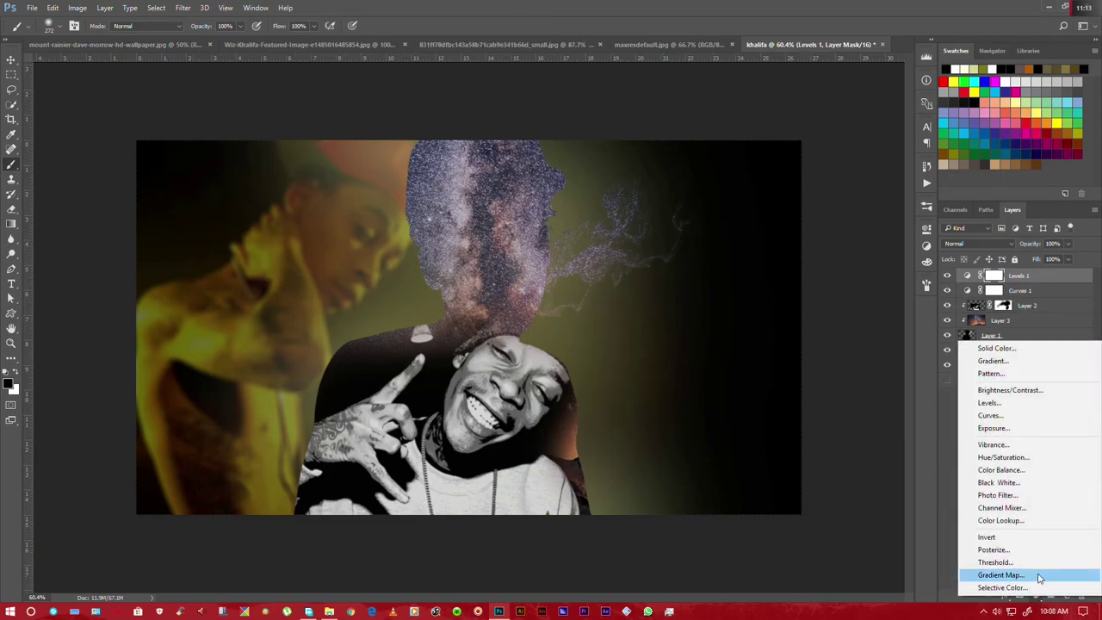
{"action": "left_click", "coordinate": [1023, 520]}
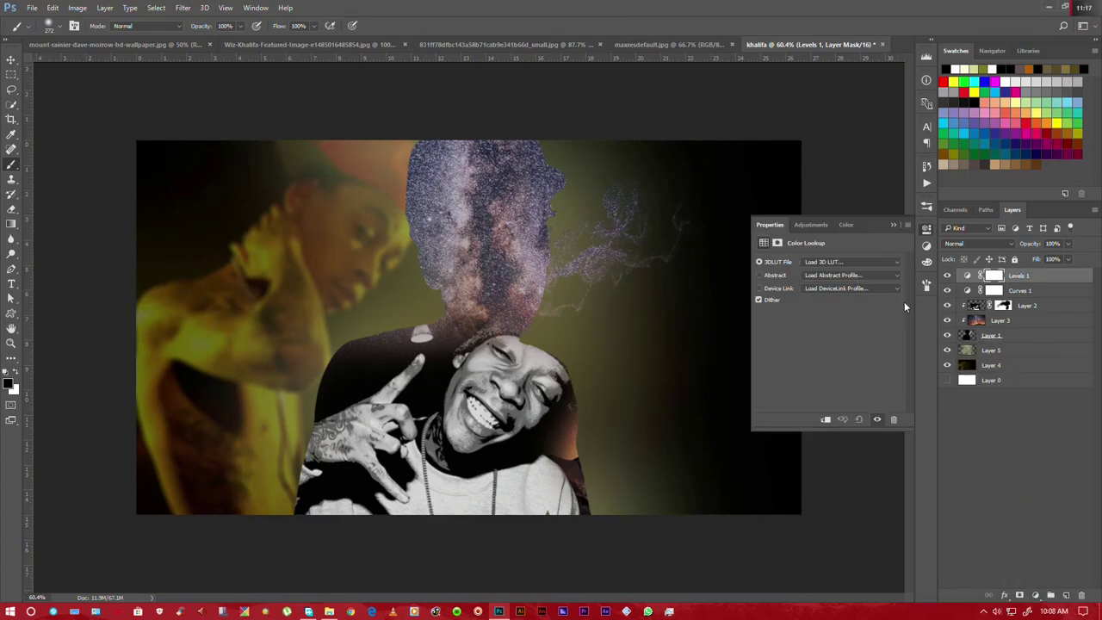
{"action": "left_click", "coordinate": [882, 263]}
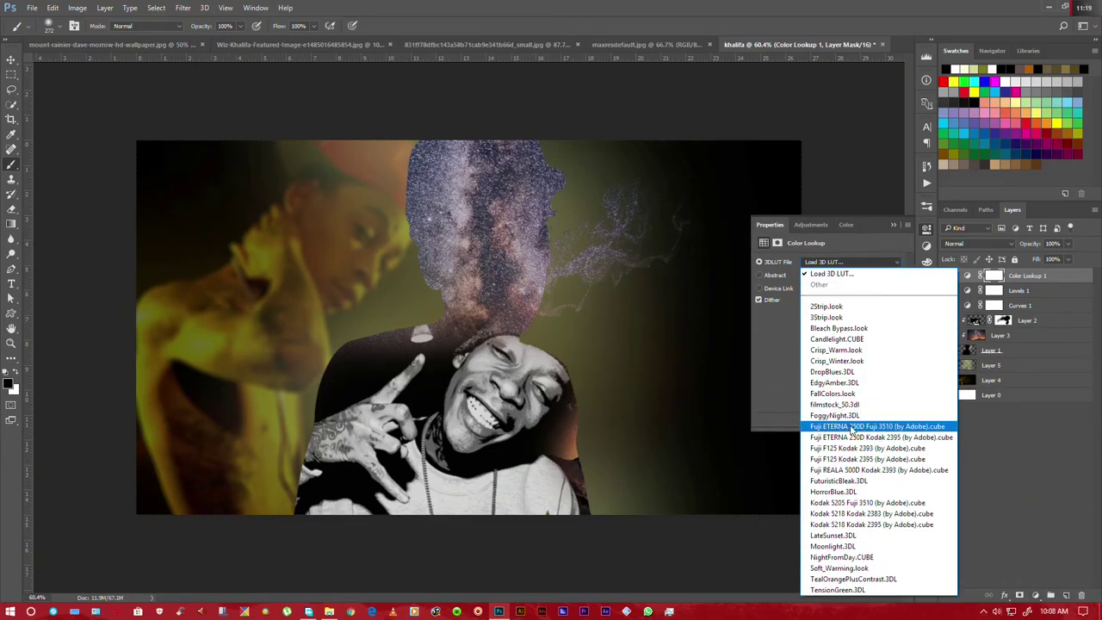
{"action": "left_click", "coordinate": [850, 426]}
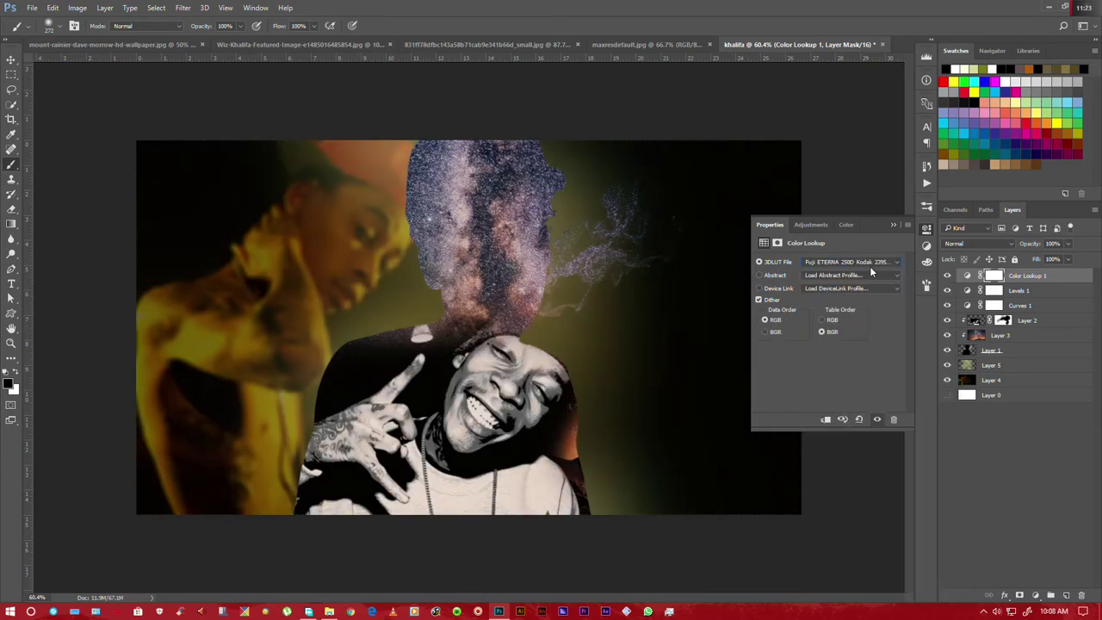
{"action": "scroll", "coordinate": [870, 266], "scroll_direction": "down", "scroll_amount": 1}
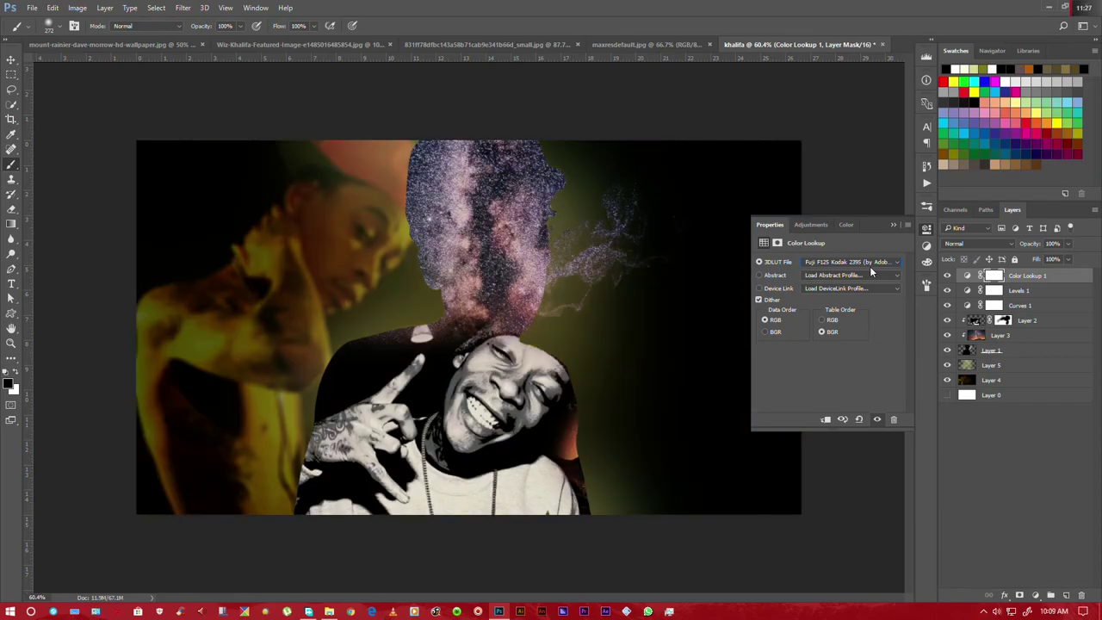
{"action": "scroll", "coordinate": [869, 266], "scroll_direction": "down", "scroll_amount": 1}
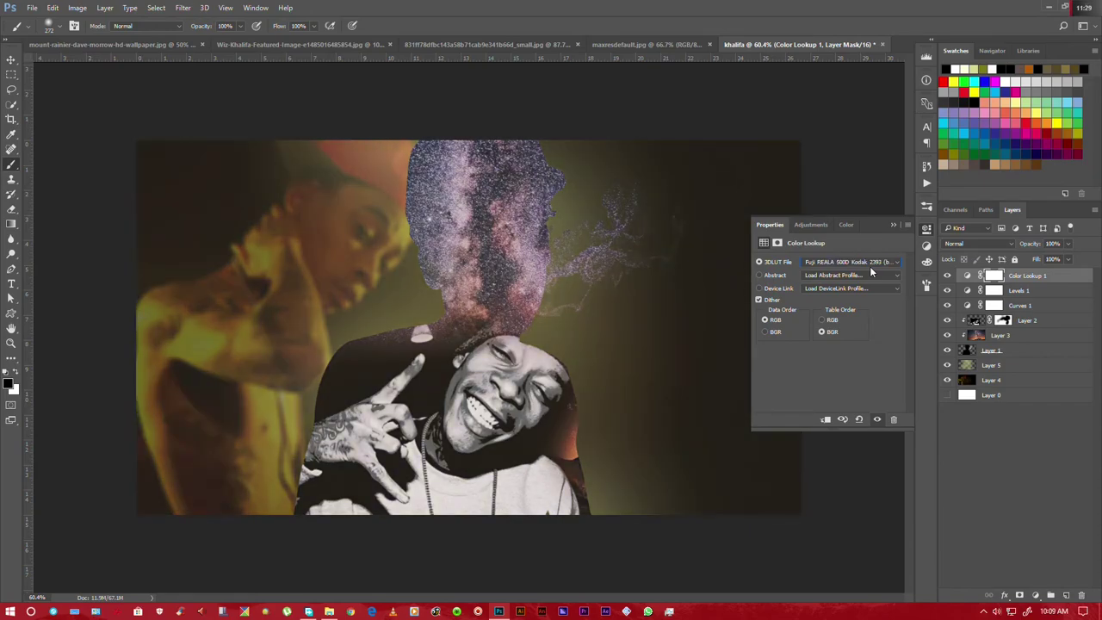
{"action": "scroll", "coordinate": [870, 270], "scroll_direction": "up", "scroll_amount": 1}
{"action": "left_click", "coordinate": [1069, 246]}
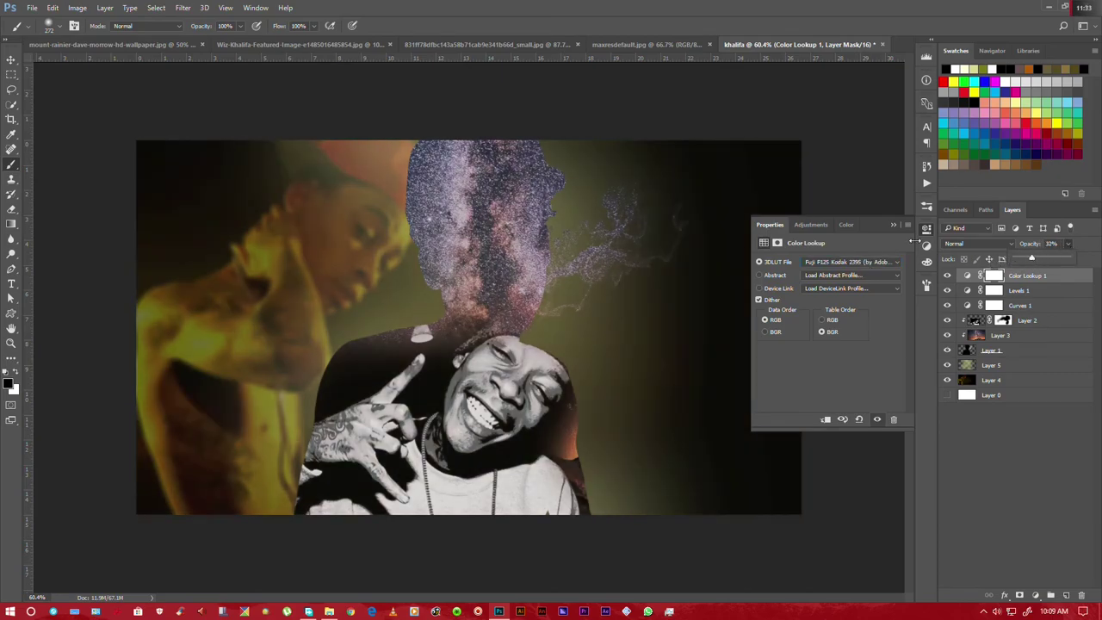
{"action": "left_click", "coordinate": [897, 226]}
{"action": "left_click", "coordinate": [32, 8]}
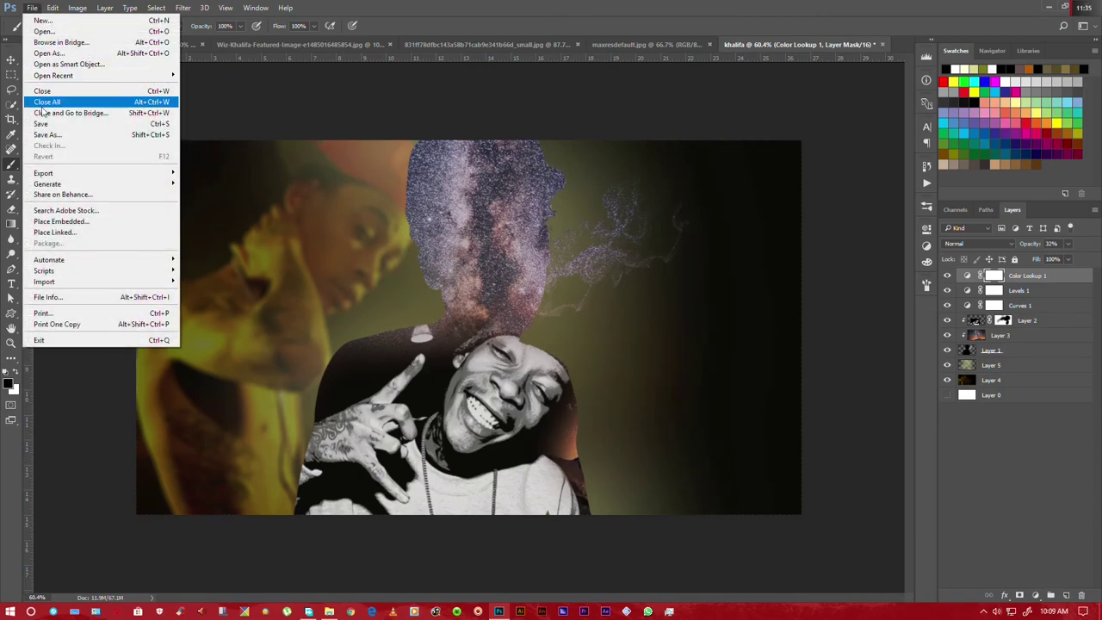
Save the composite as layered khalifa.psd with Maximize Compatibility on
{"action": "left_click", "coordinate": [48, 135]}
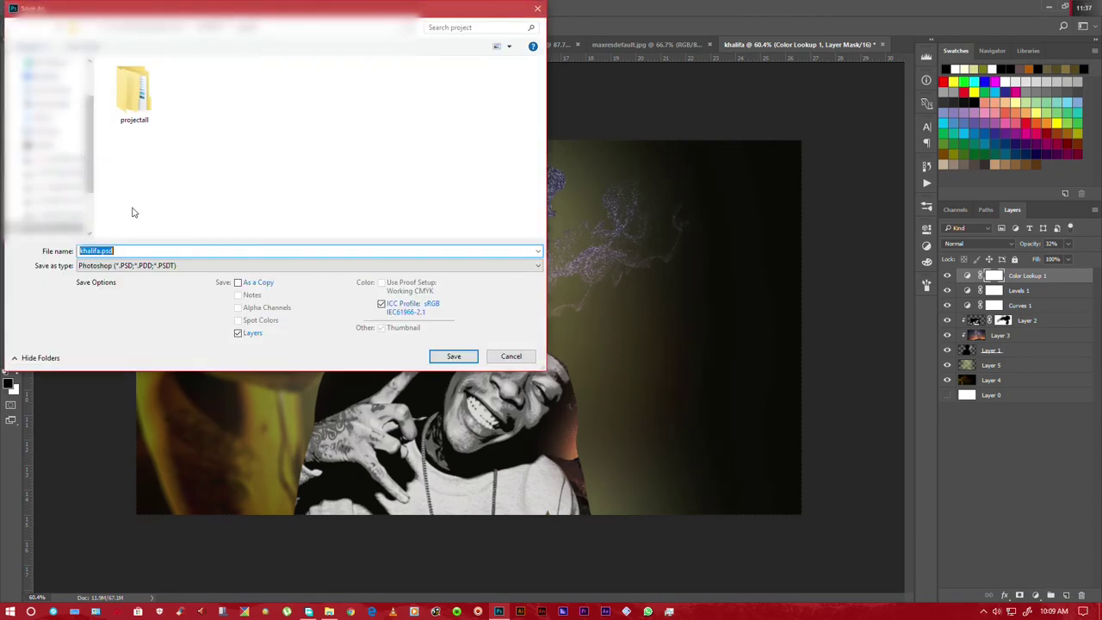
{"action": "left_click", "coordinate": [125, 251]}
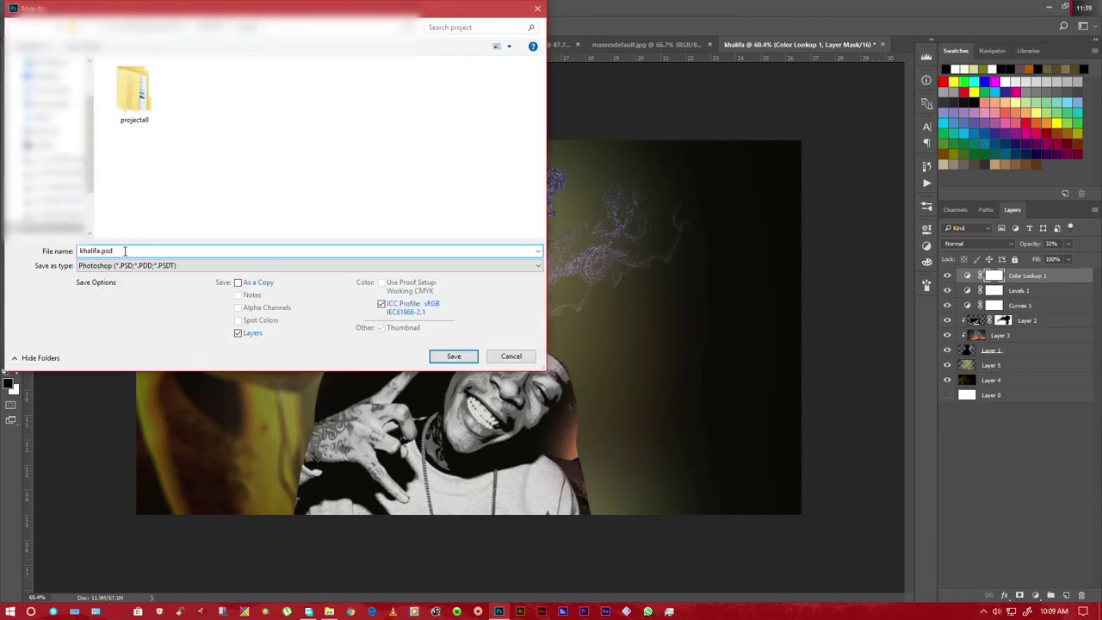
{"action": "left_click", "coordinate": [449, 356]}
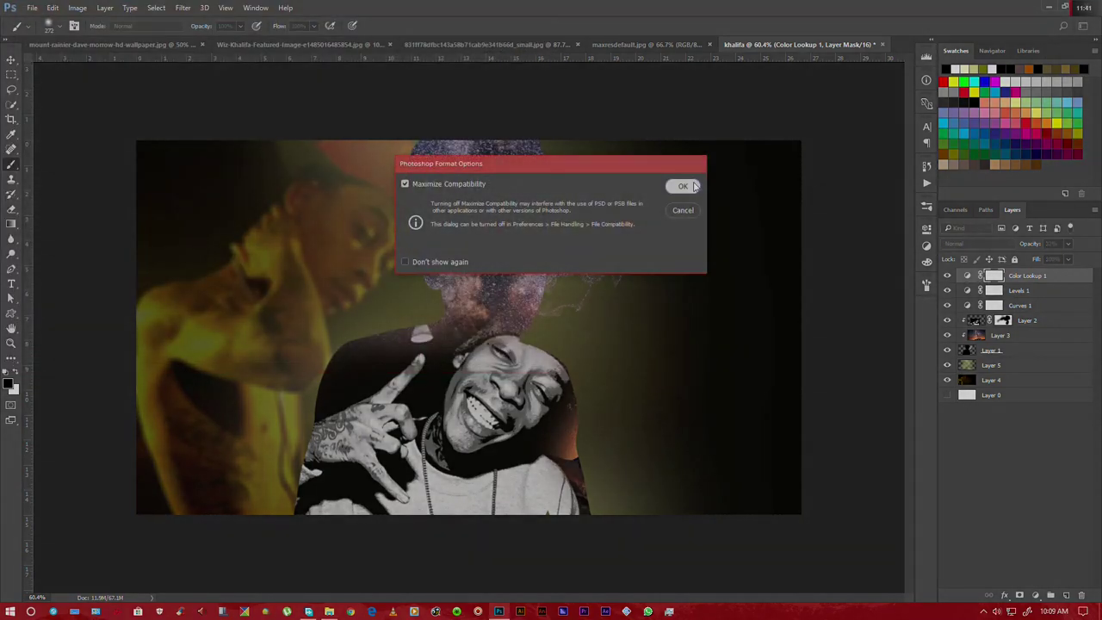
{"action": "left_click", "coordinate": [682, 185]}
{"action": "left_click", "coordinate": [31, 7]}
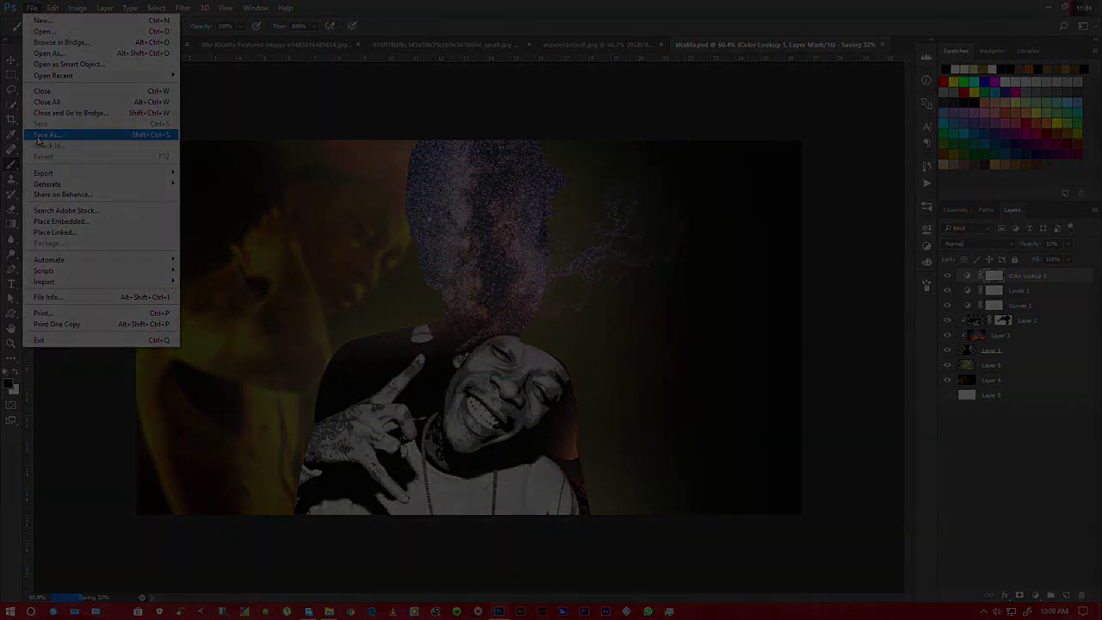